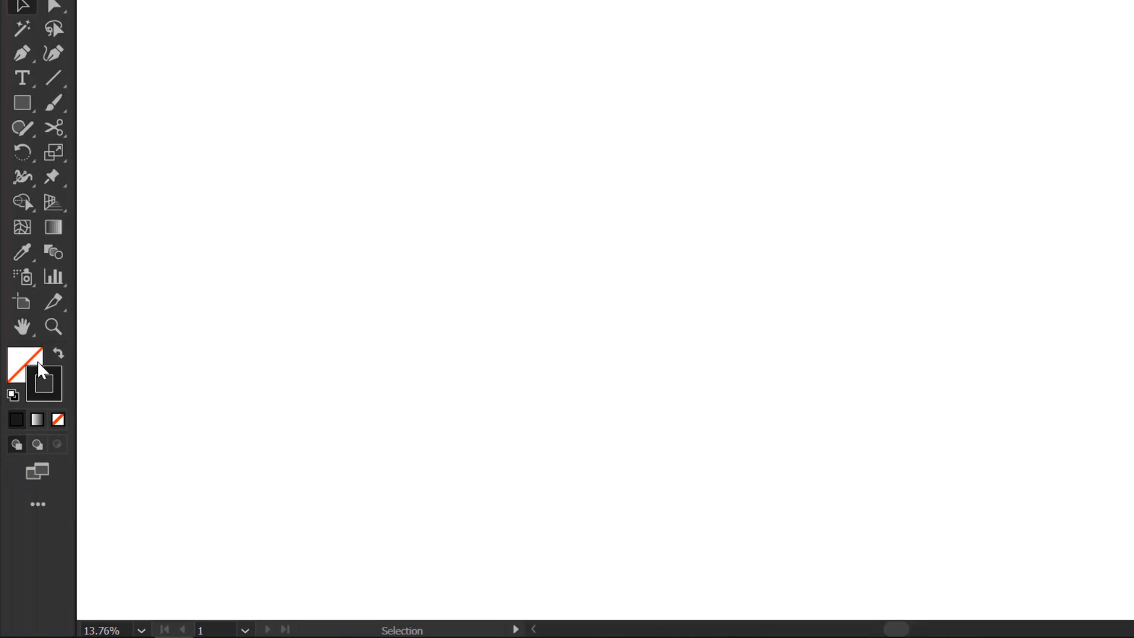
# Step: Draw a 500 pt by 500 pt square with the Rectangle tool
pyautogui.moveTo(22, 102); pyautogui.dragTo(77, 111)
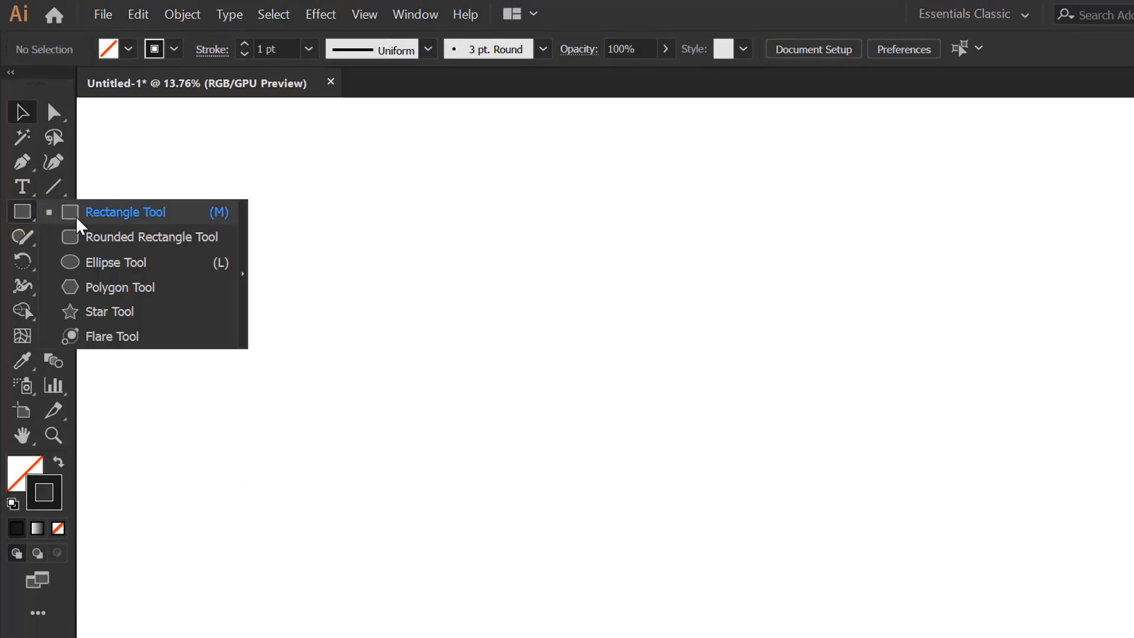
pyautogui.moveTo(79, 224); pyautogui.dragTo(89, 213)
pyautogui.click(590, 435)
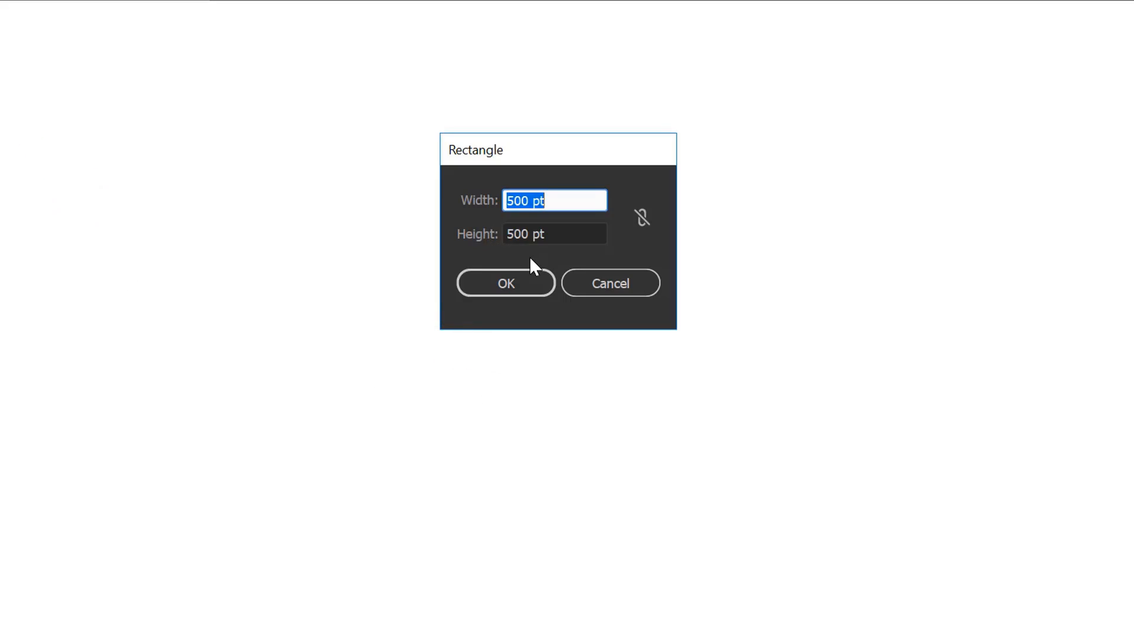
pyautogui.click(523, 283)
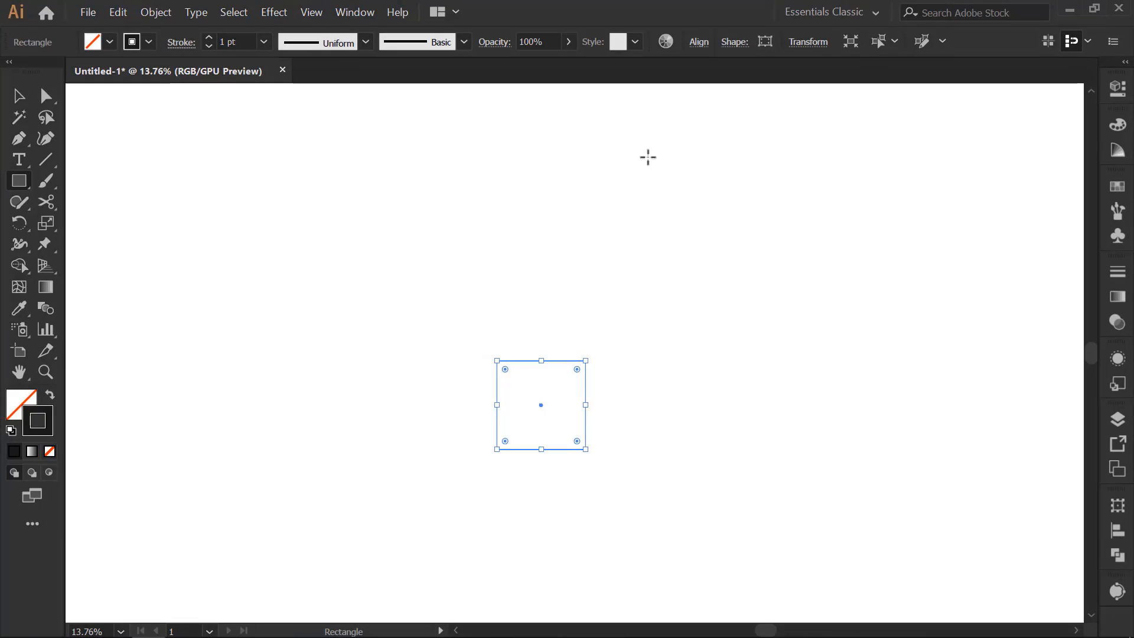
# Step: Centre the square vertically and horizontally on the artboard
pyautogui.click(698, 43)
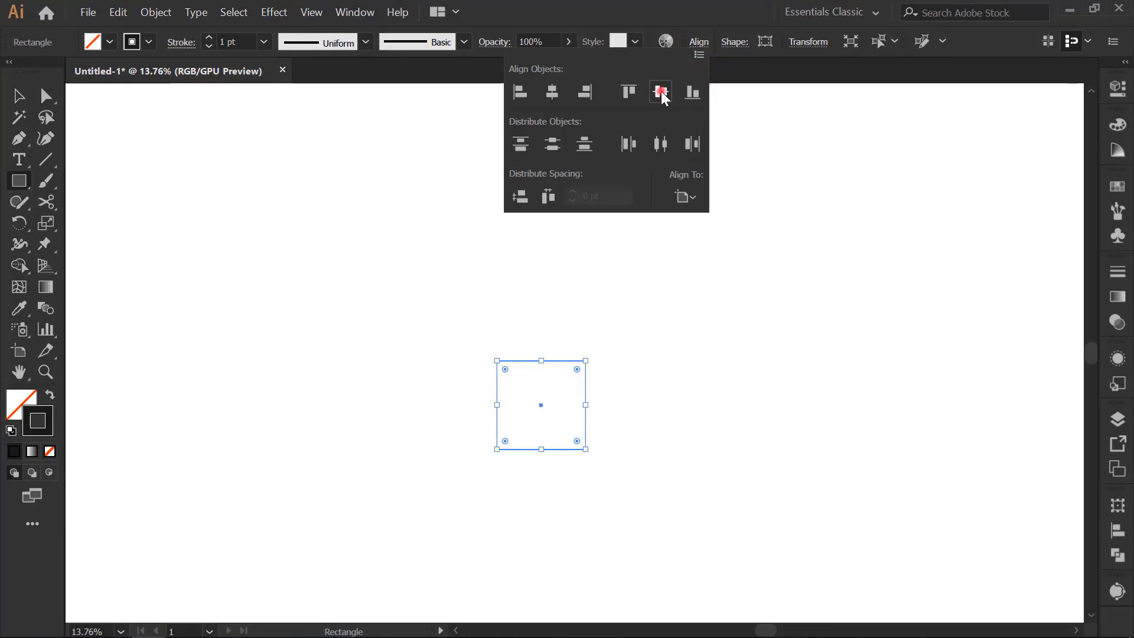
pyautogui.click(662, 93)
pyautogui.click(553, 92)
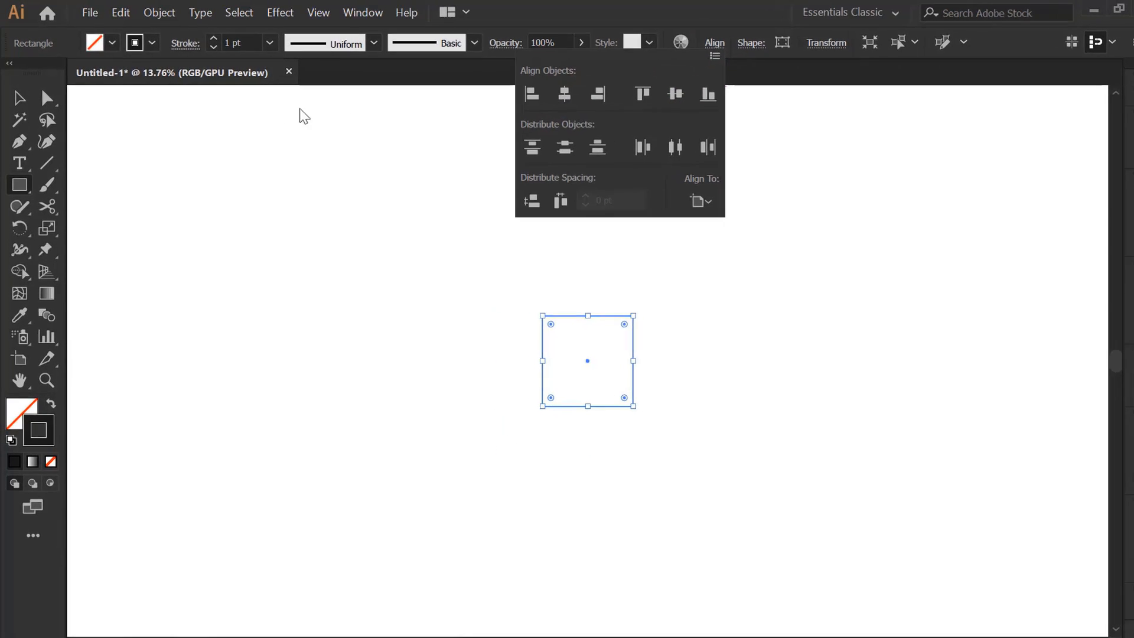
# Step: Set the square's stroke weight to 10 pt and deselect it
pyautogui.click(279, 49)
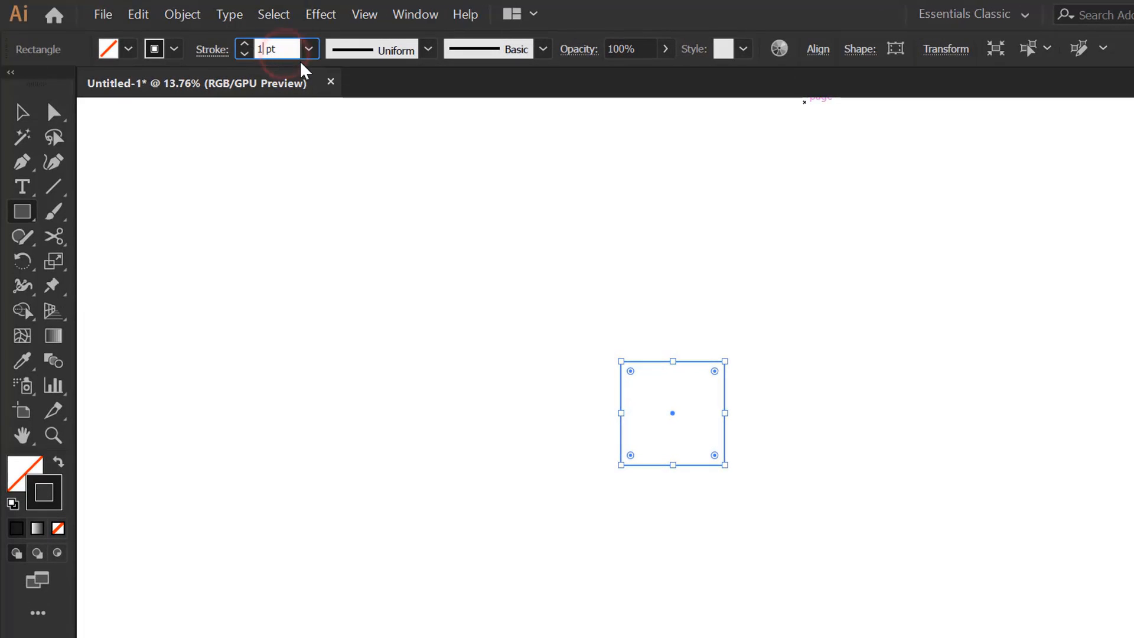
pyautogui.write('0')
pyautogui.press('Return')
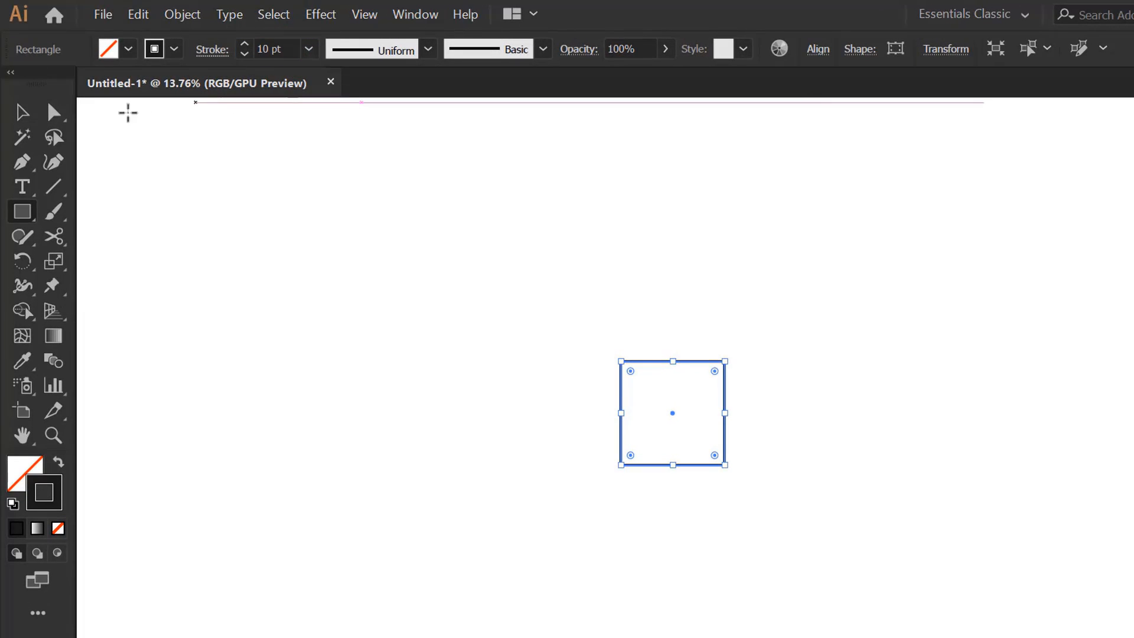
pyautogui.click(23, 111)
pyautogui.click(746, 434)
# Step: Rotate the square so that it stands on one corner as a diamond
pyautogui.hotkey('ctrl', '+')
pyautogui.hotkey('ctrl', '+')
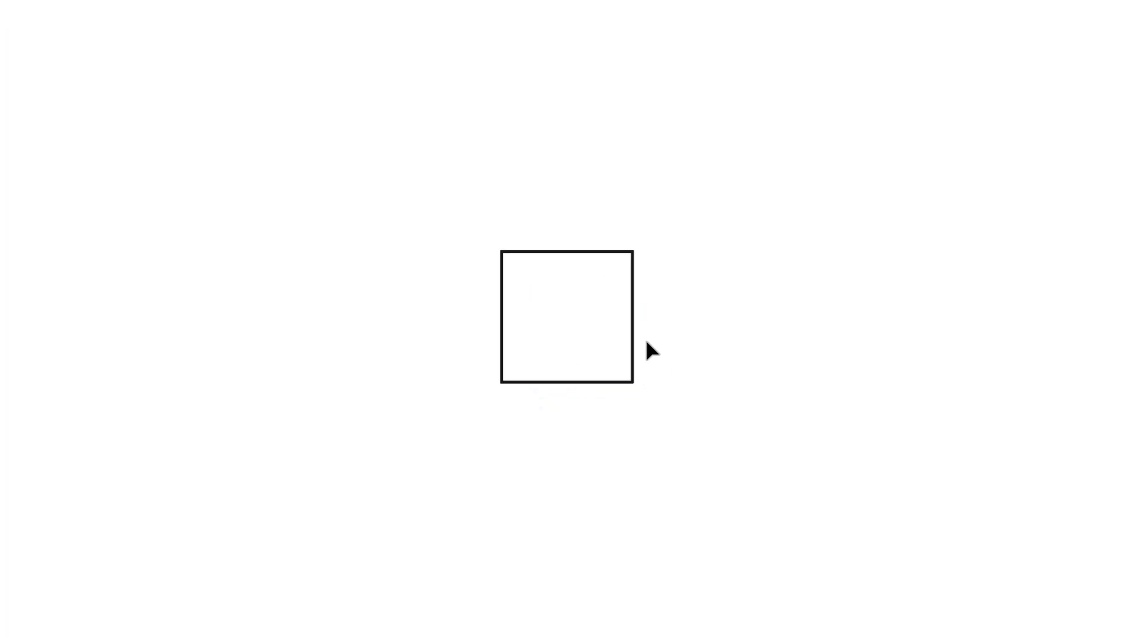
pyautogui.moveTo(724, 205); pyautogui.dragTo(593, 338)
pyautogui.moveTo(674, 220); pyautogui.dragTo(713, 381)
pyautogui.click(713, 380)
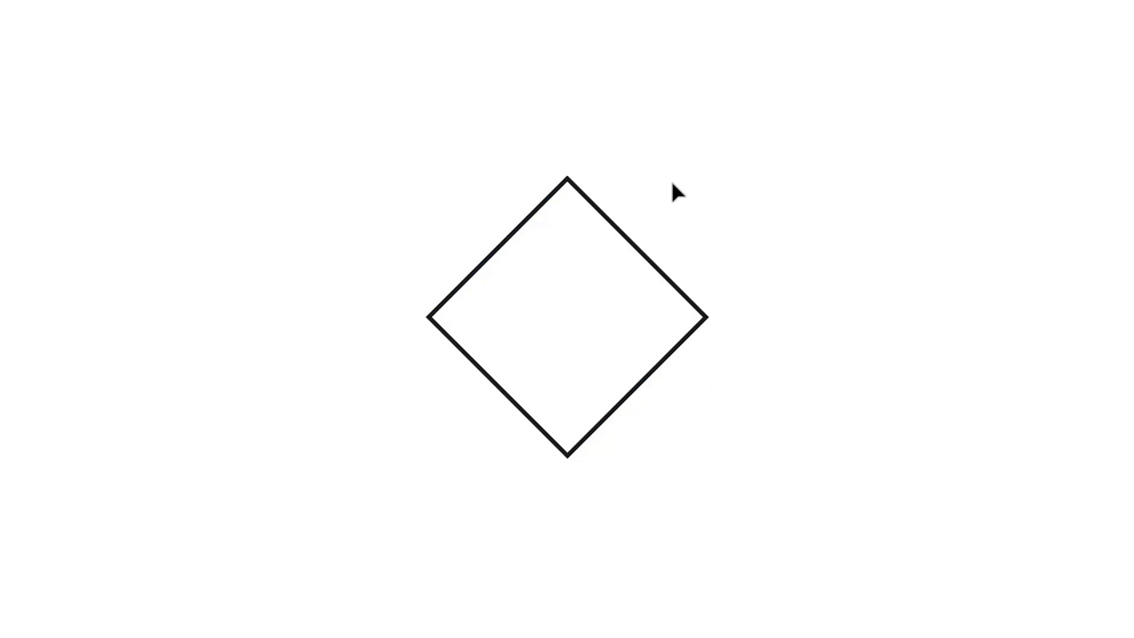
# Step: Cut the diamond's outline at its top and bottom anchor points with the Scissors tool to separate the left and right halves
pyautogui.moveTo(578, 319); pyautogui.dragTo(573, 320)
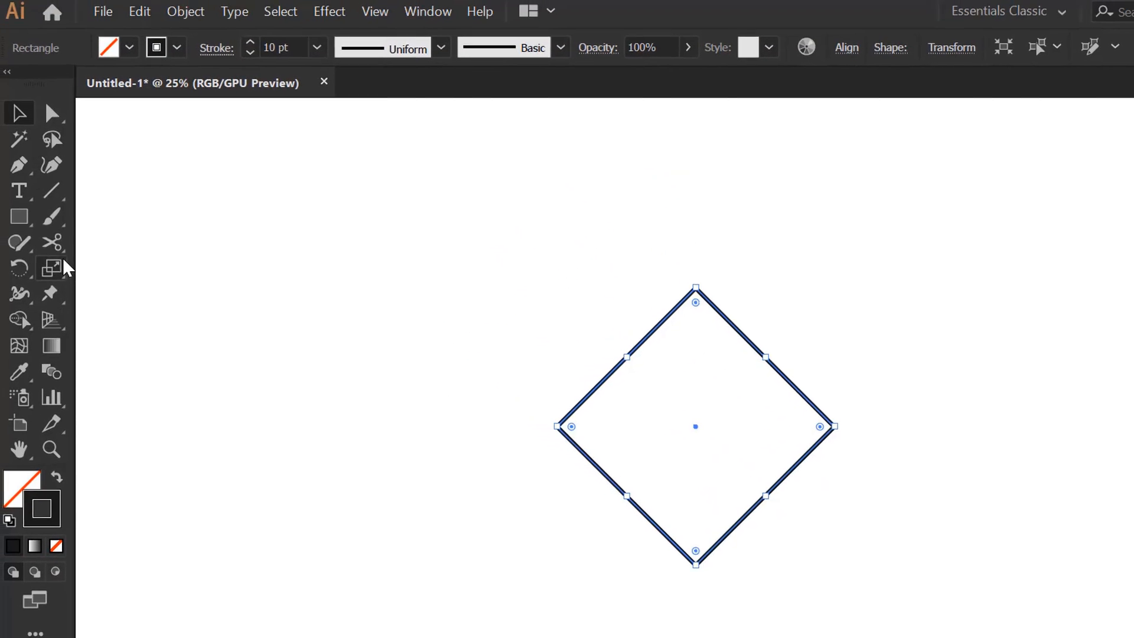
pyautogui.moveTo(62, 254); pyautogui.dragTo(161, 283)
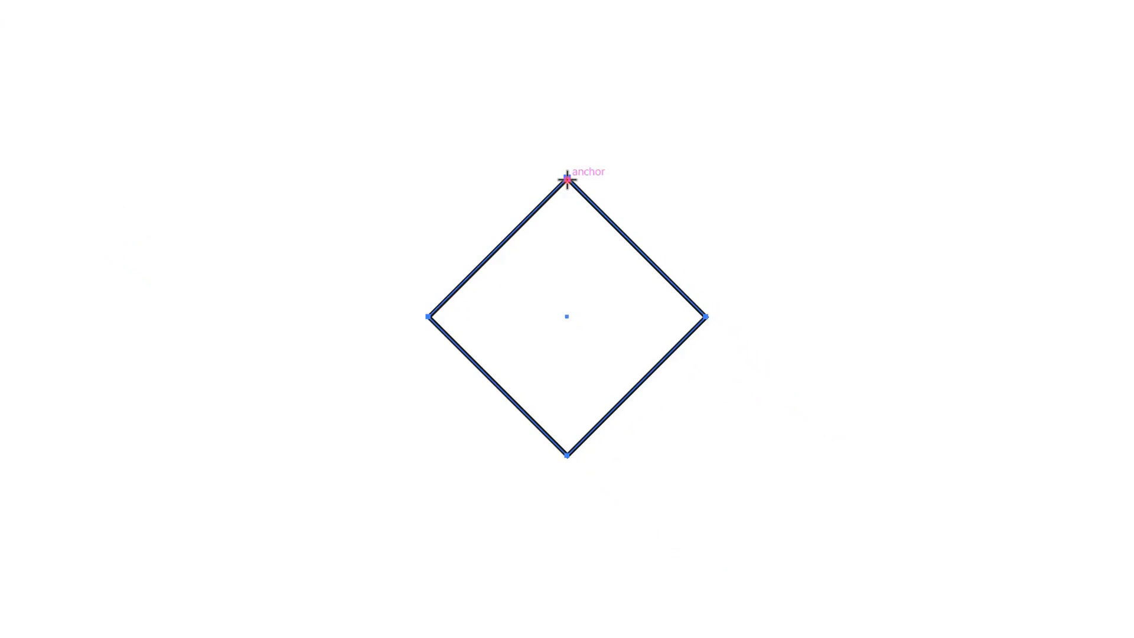
pyautogui.click(567, 178)
pyautogui.click(567, 456)
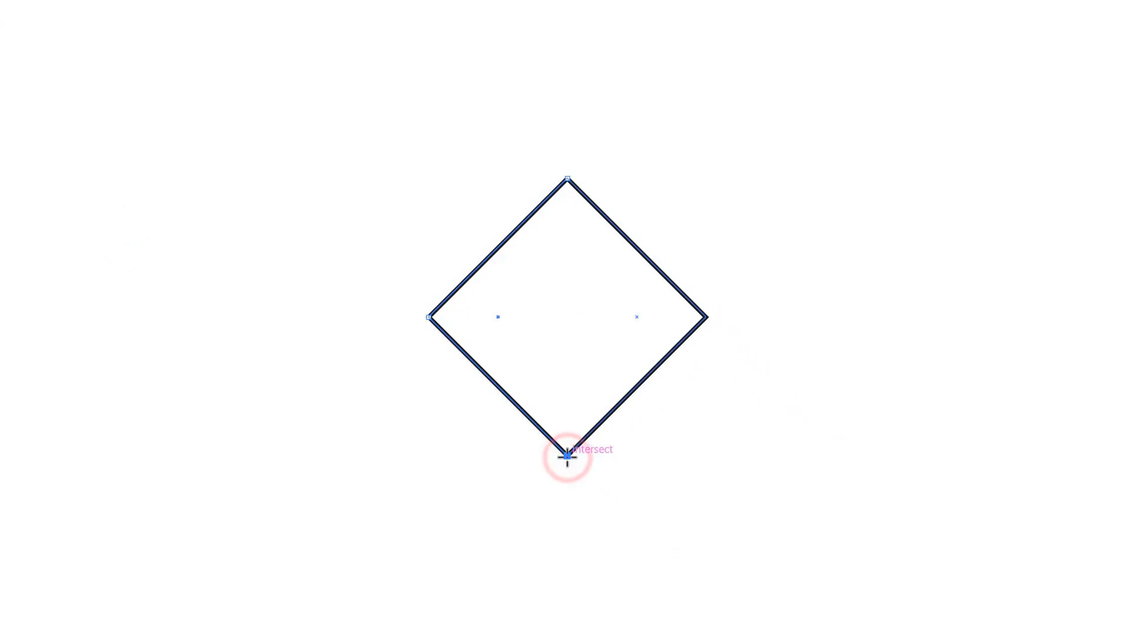
pyautogui.click(18, 96)
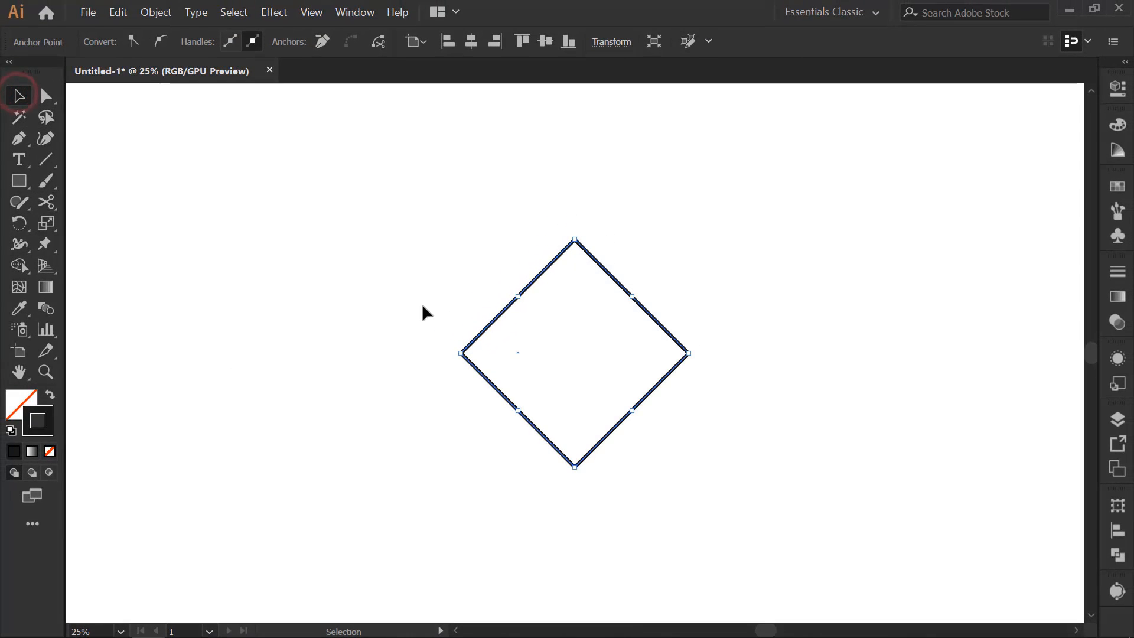
pyautogui.click(475, 260)
# Step: Change the stroke colour of the diamond's left half to orange-red
pyautogui.moveTo(438, 268); pyautogui.dragTo(488, 443)
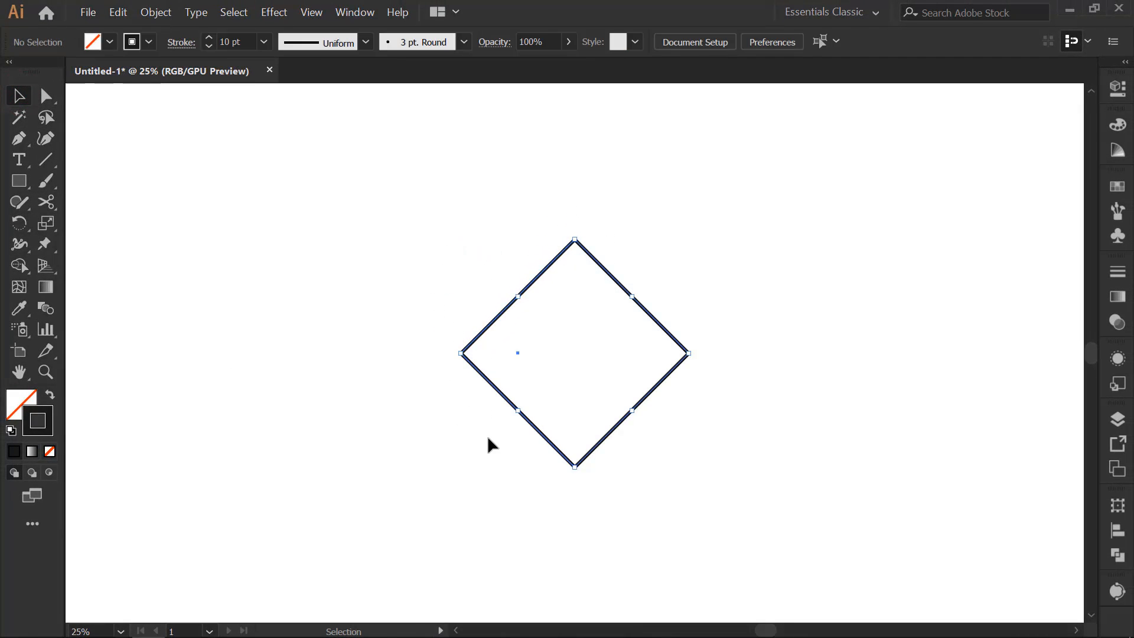
pyautogui.click(133, 42)
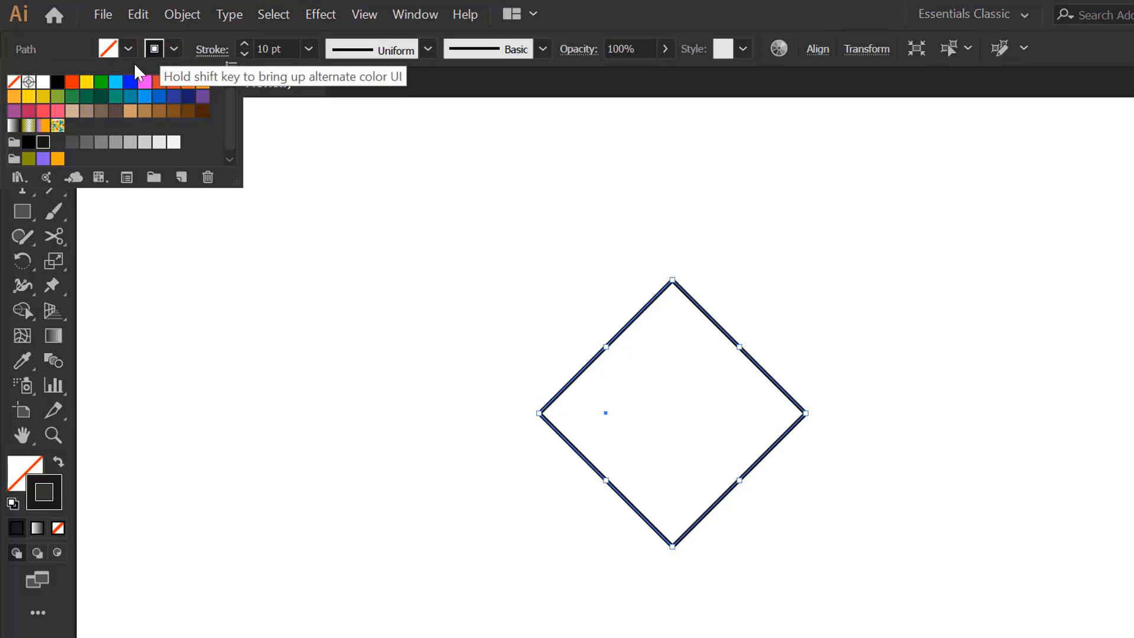
pyautogui.click(70, 82)
pyautogui.click(467, 181)
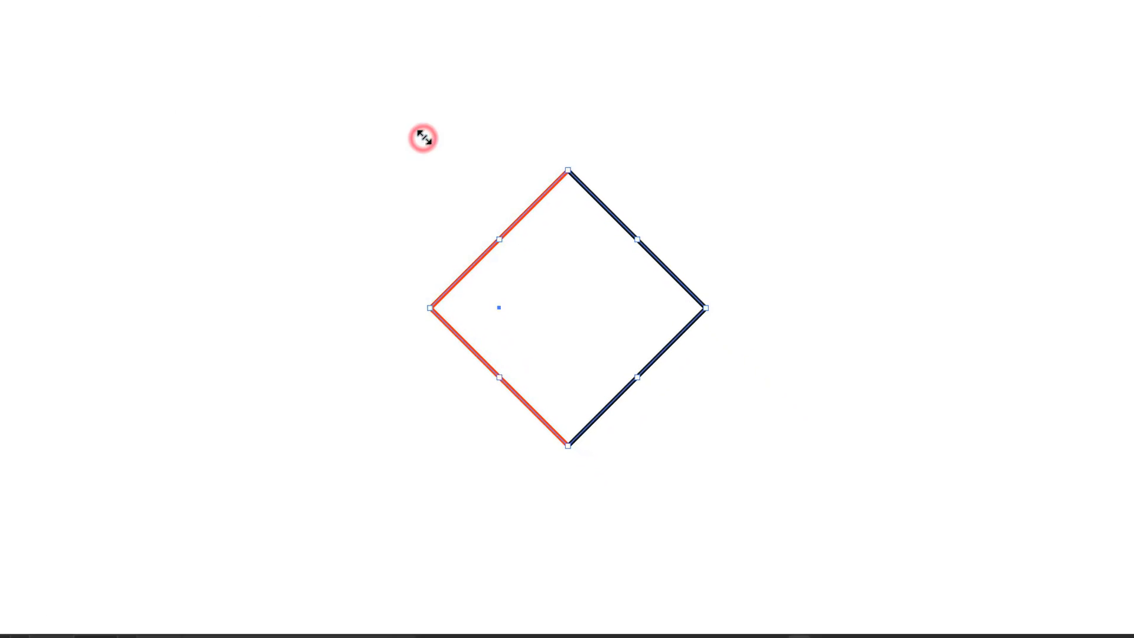
pyautogui.click(491, 187)
# Step: Round the outer side corners of both halves to the maximum so the diamond becomes a leaf shape
pyautogui.moveTo(389, 137); pyautogui.dragTo(744, 373)
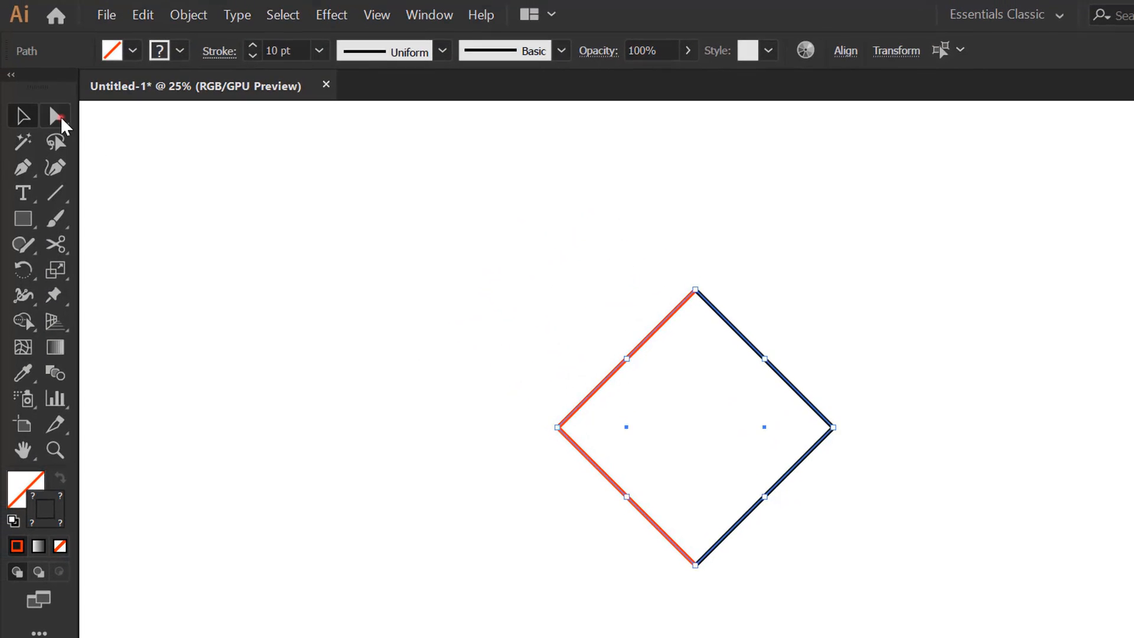
pyautogui.click(41, 101)
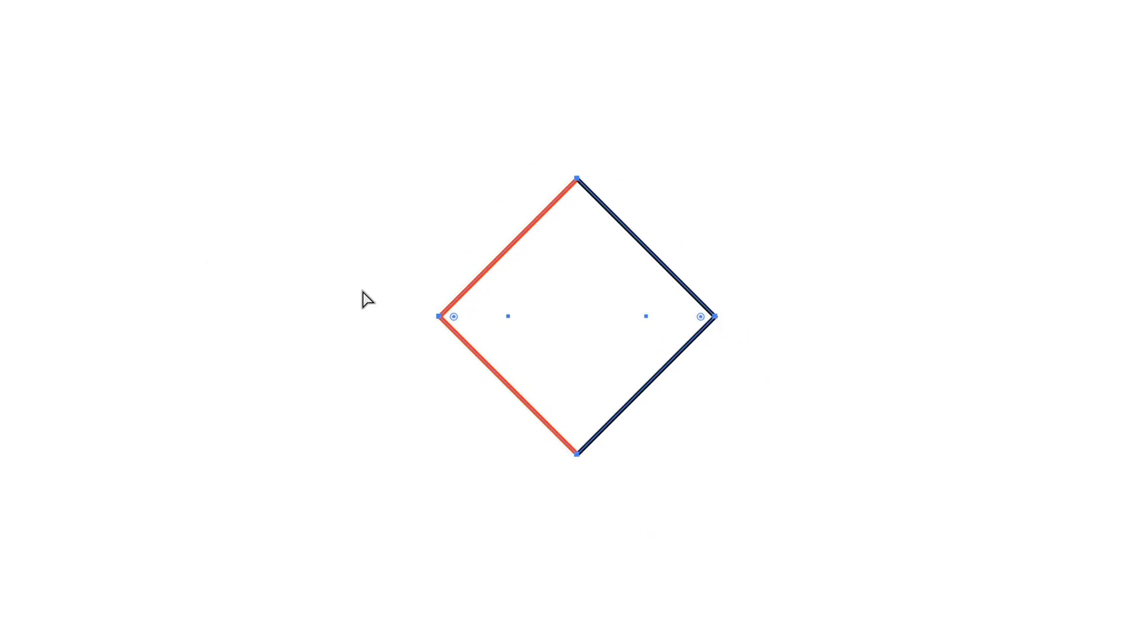
pyautogui.moveTo(363, 289); pyautogui.dragTo(783, 340)
pyautogui.moveTo(692, 308); pyautogui.dragTo(383, 327)
pyautogui.click(645, 195)
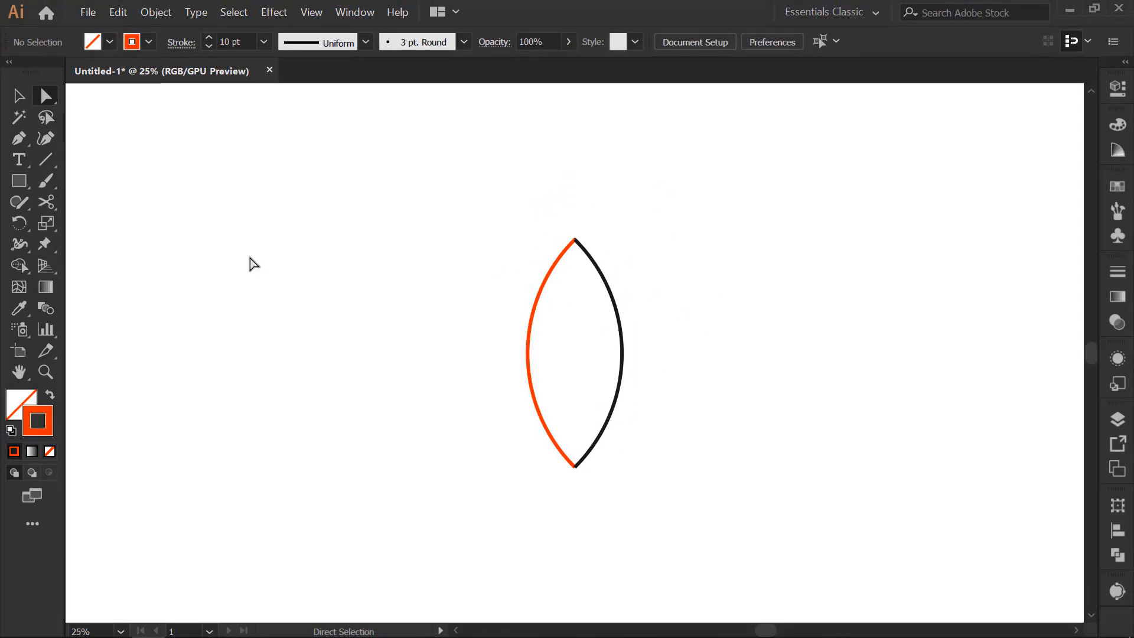
# Step: Make a blend between the orange-red left curve and the black right curve
pyautogui.click(19, 96)
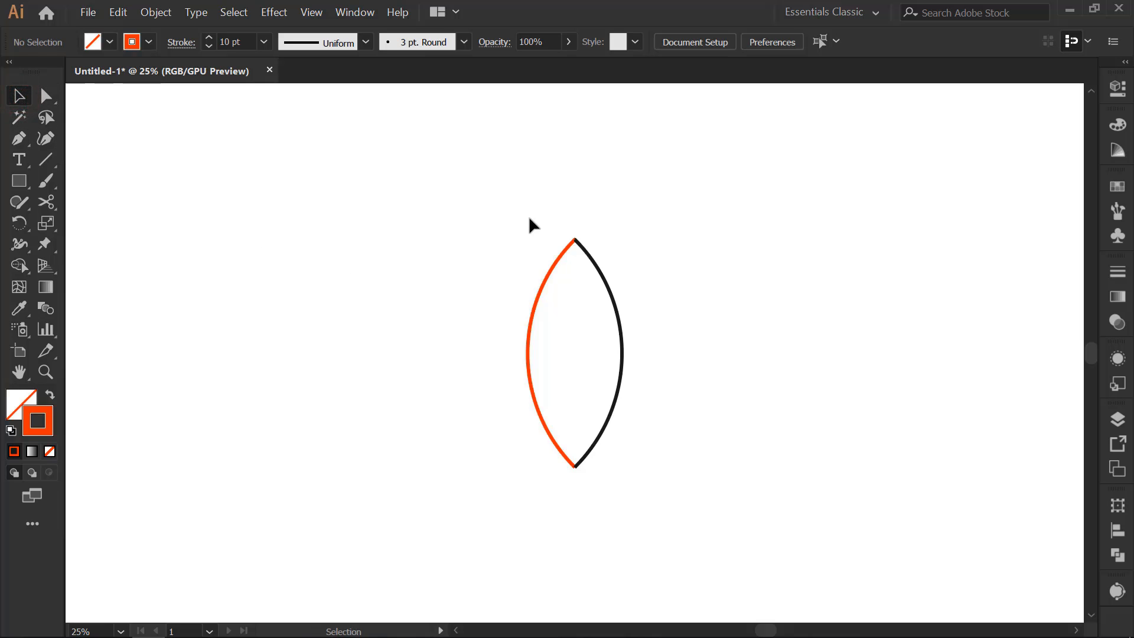
pyautogui.moveTo(529, 219); pyautogui.dragTo(648, 296)
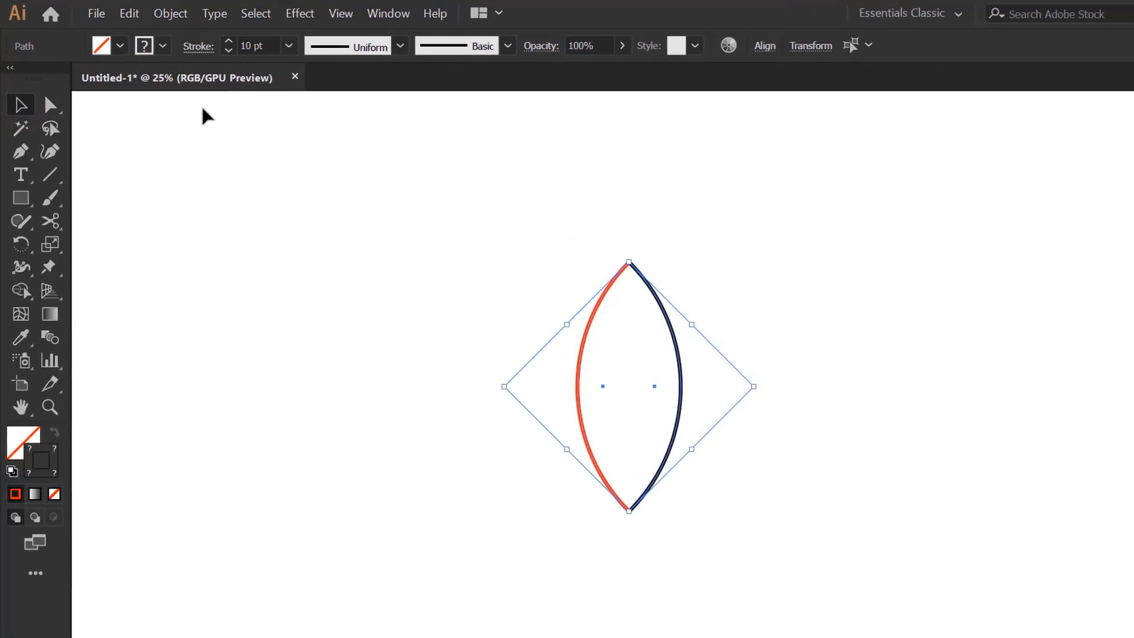
pyautogui.click(170, 13)
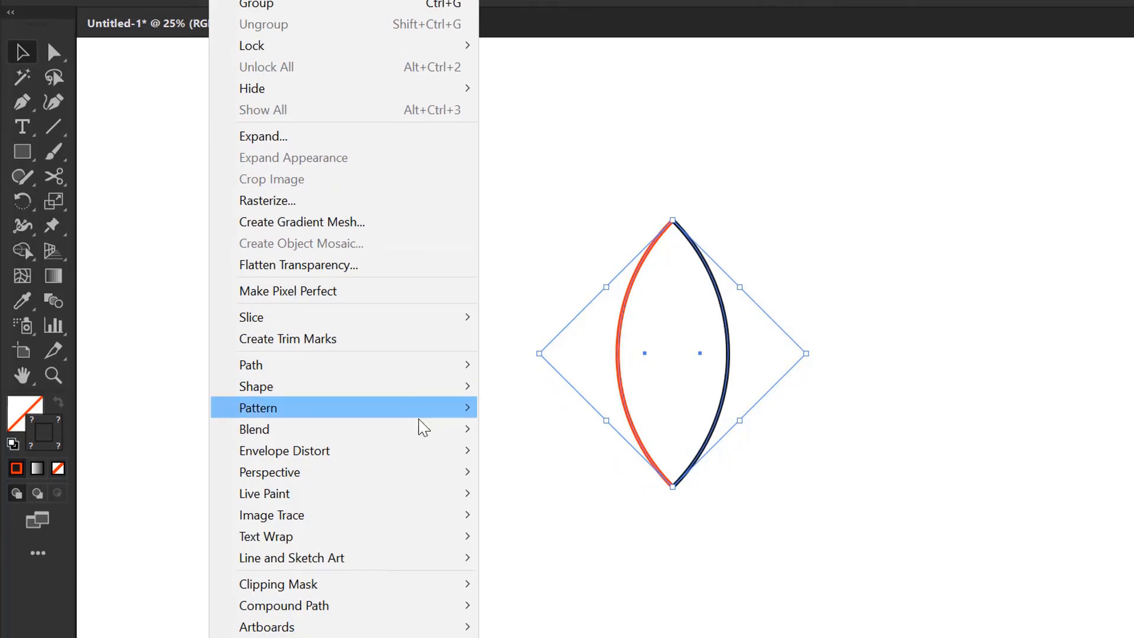
pyautogui.click(423, 430)
pyautogui.click(536, 430)
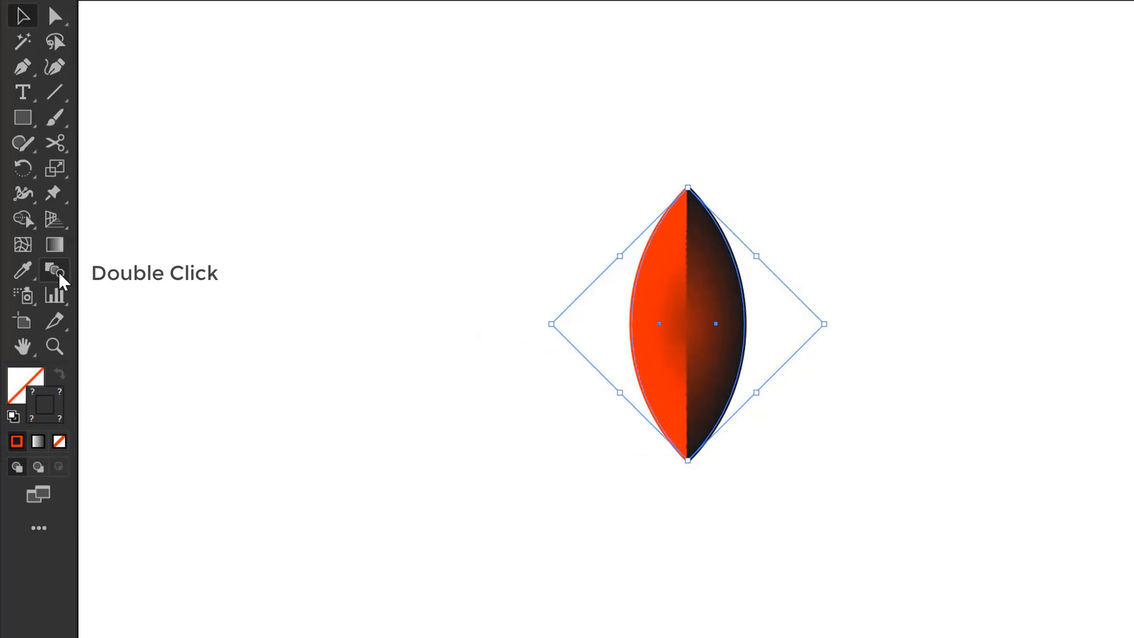
# Step: Set the blend's spacing to Specified Steps with 12 steps and deselect the blend
pyautogui.doubleClick(59, 272)
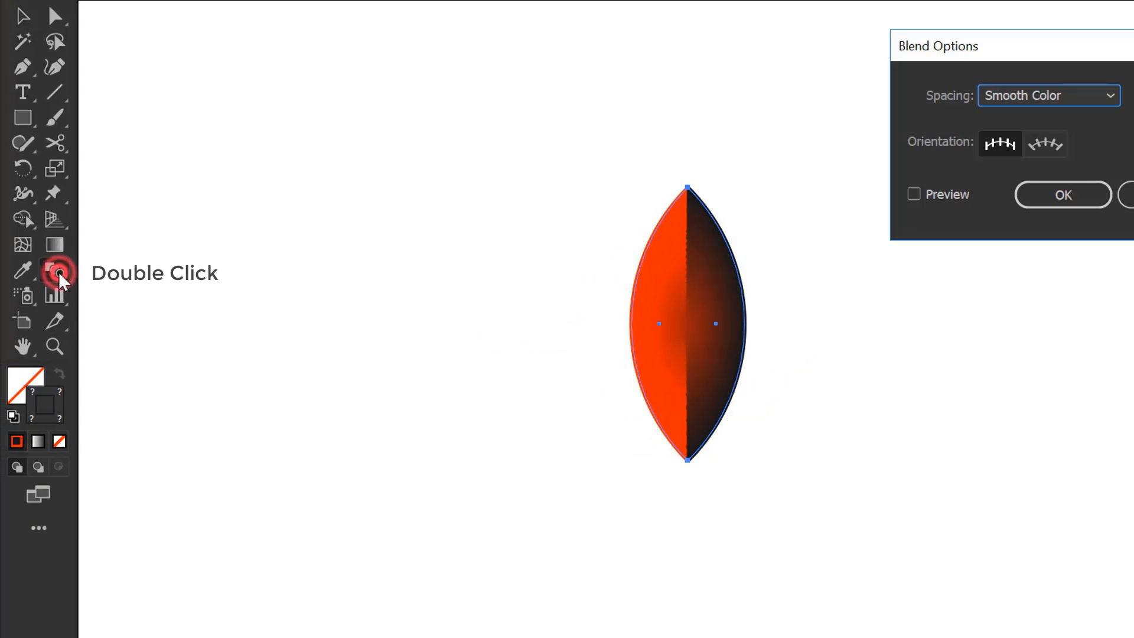
pyautogui.click(771, 193)
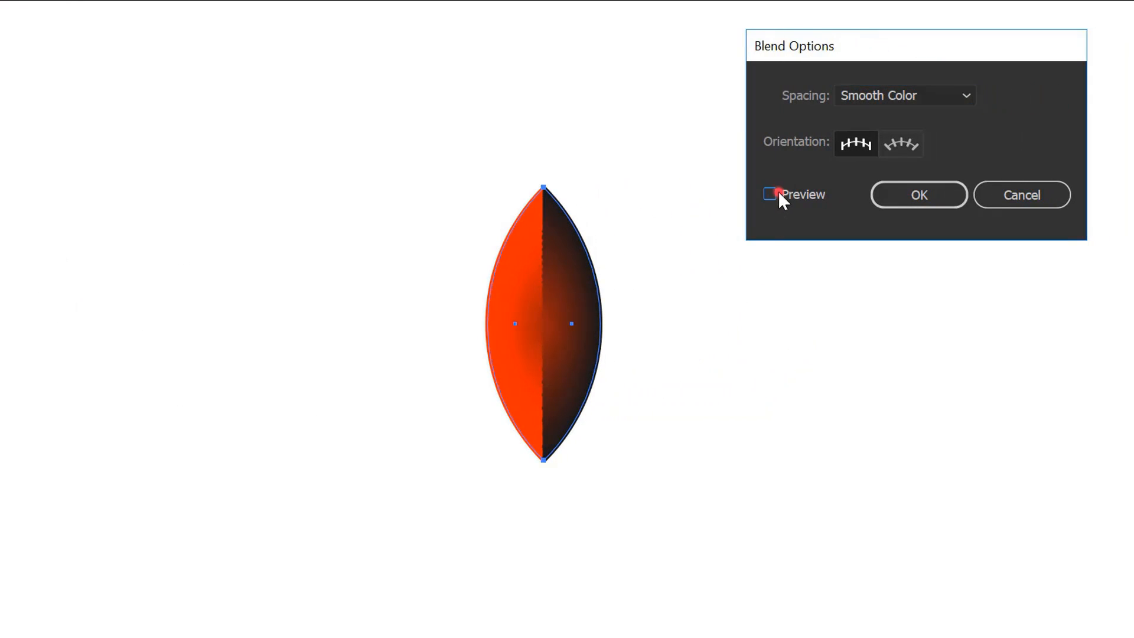
pyautogui.click(934, 95)
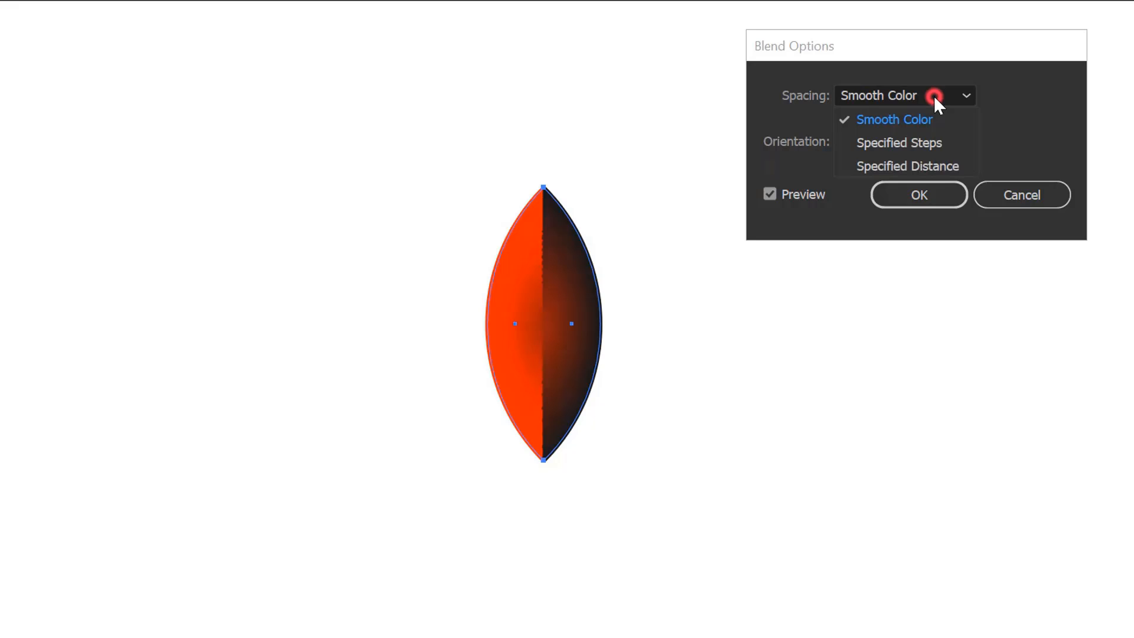
pyautogui.click(937, 143)
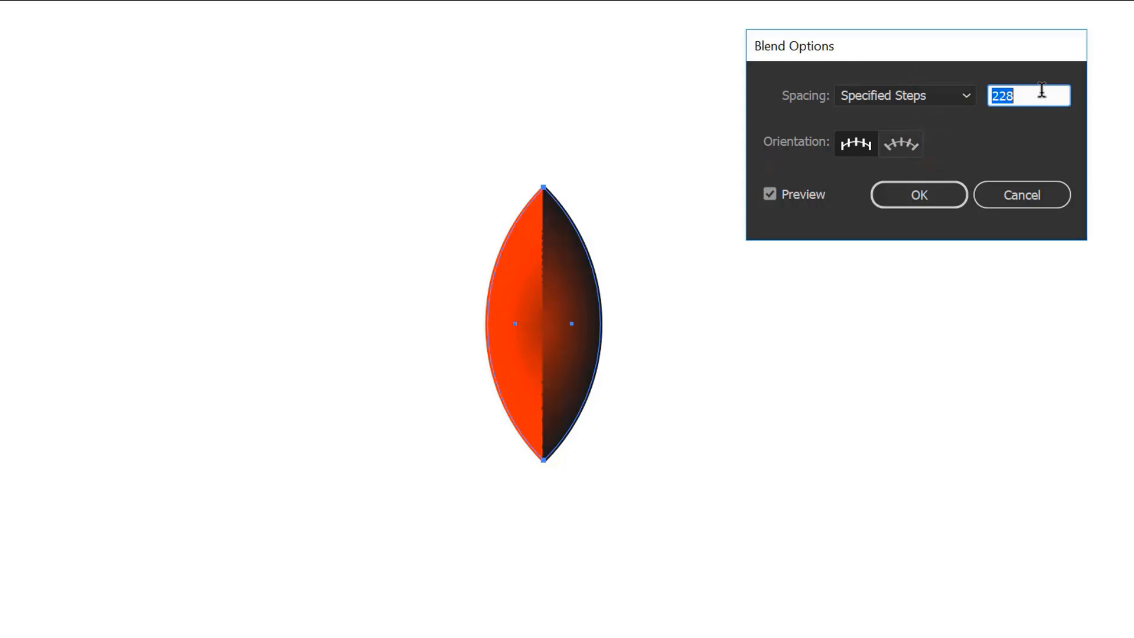
pyautogui.write('12')
pyautogui.click(787, 195)
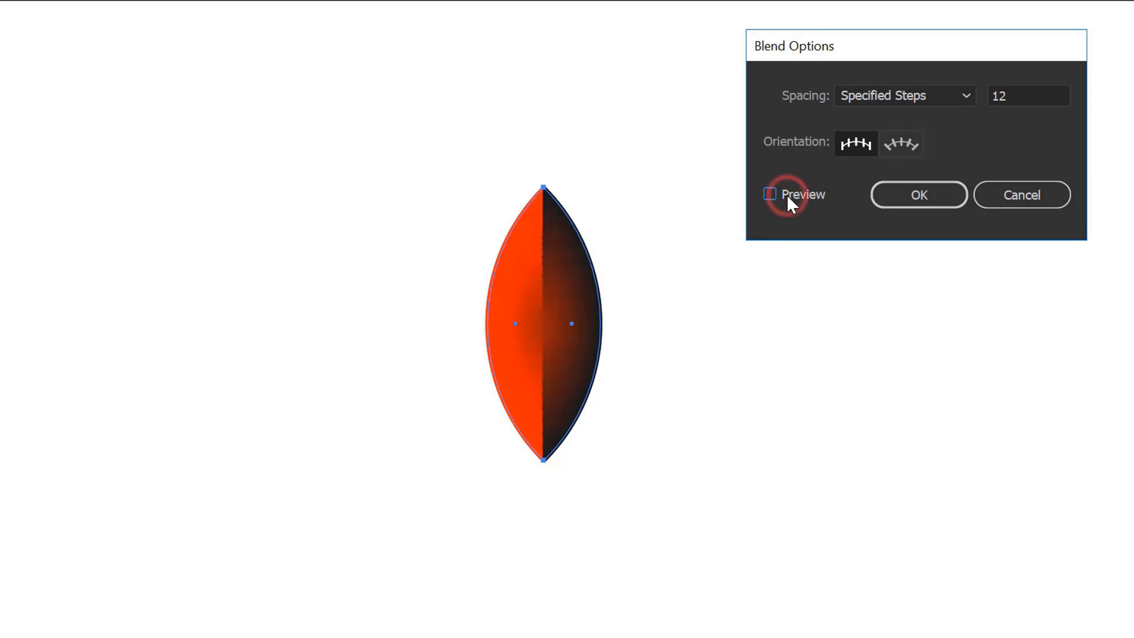
pyautogui.click(787, 195)
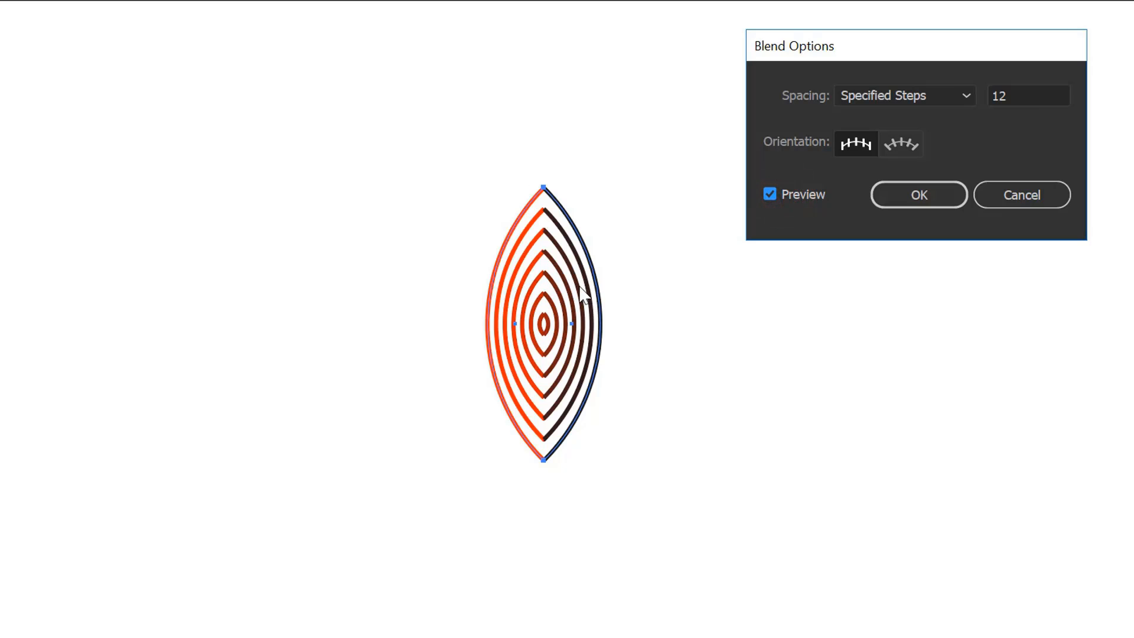
pyautogui.click(915, 204)
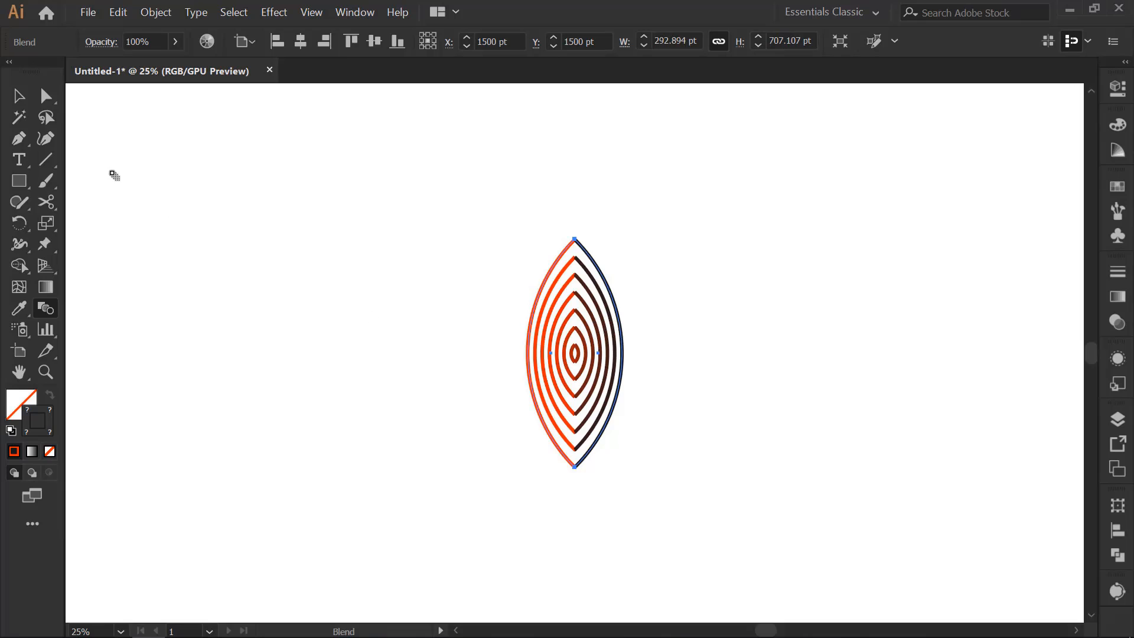
pyautogui.click(19, 95)
pyautogui.click(473, 243)
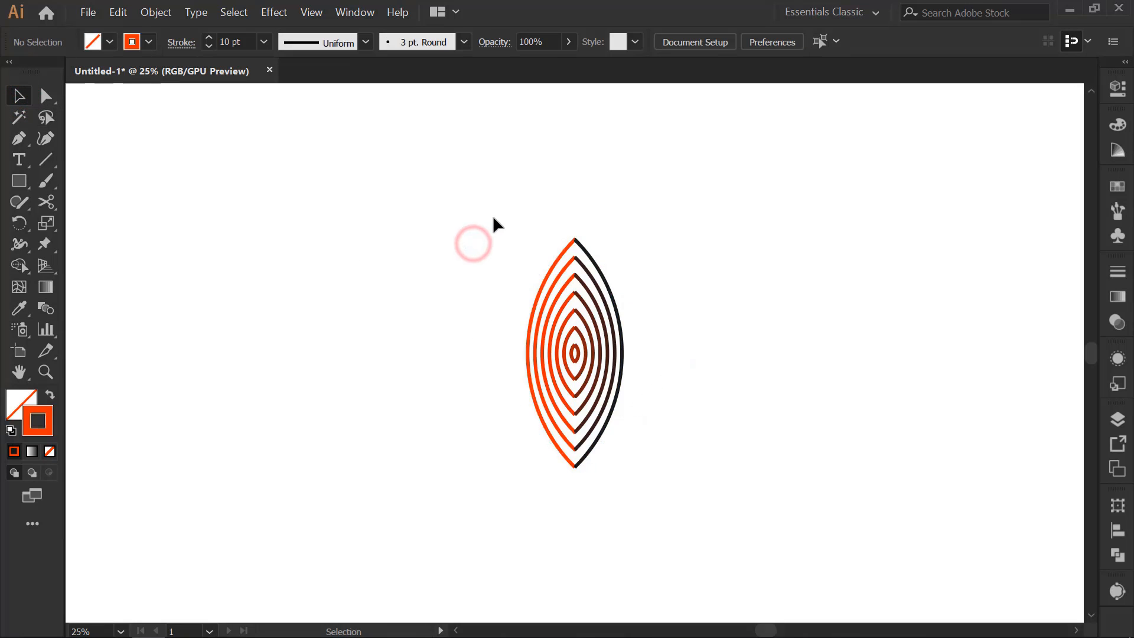
# Step: Isolate the blend and reflect its orange-red left curve across the horizontal axis, leaving isolation mode when finished
pyautogui.moveTo(600, 323); pyautogui.dragTo(667, 366)
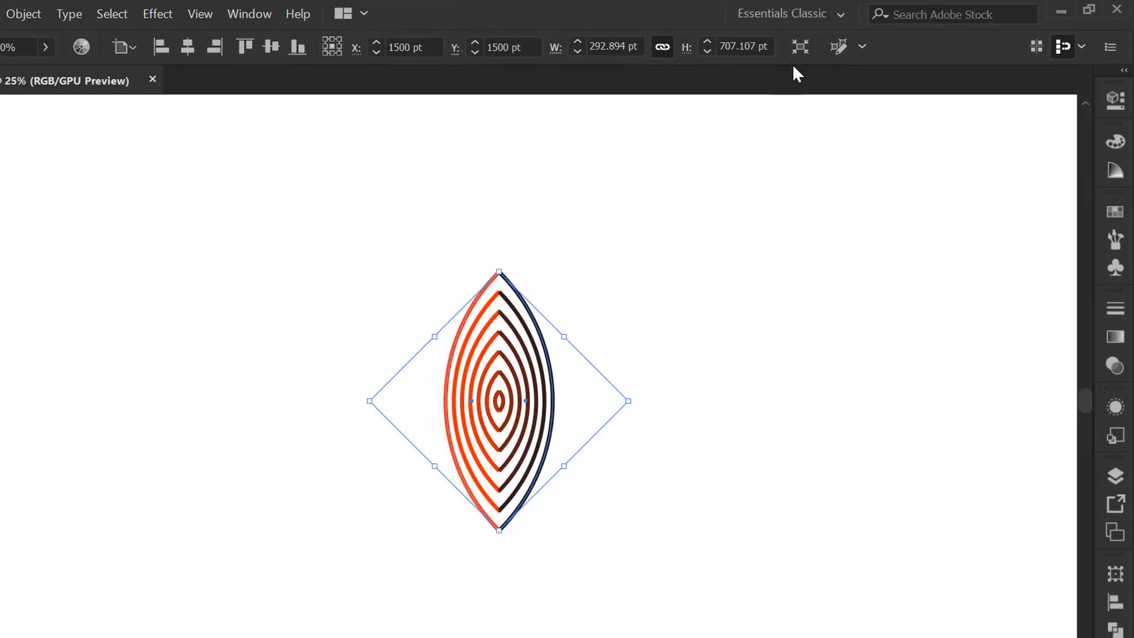
pyautogui.click(791, 48)
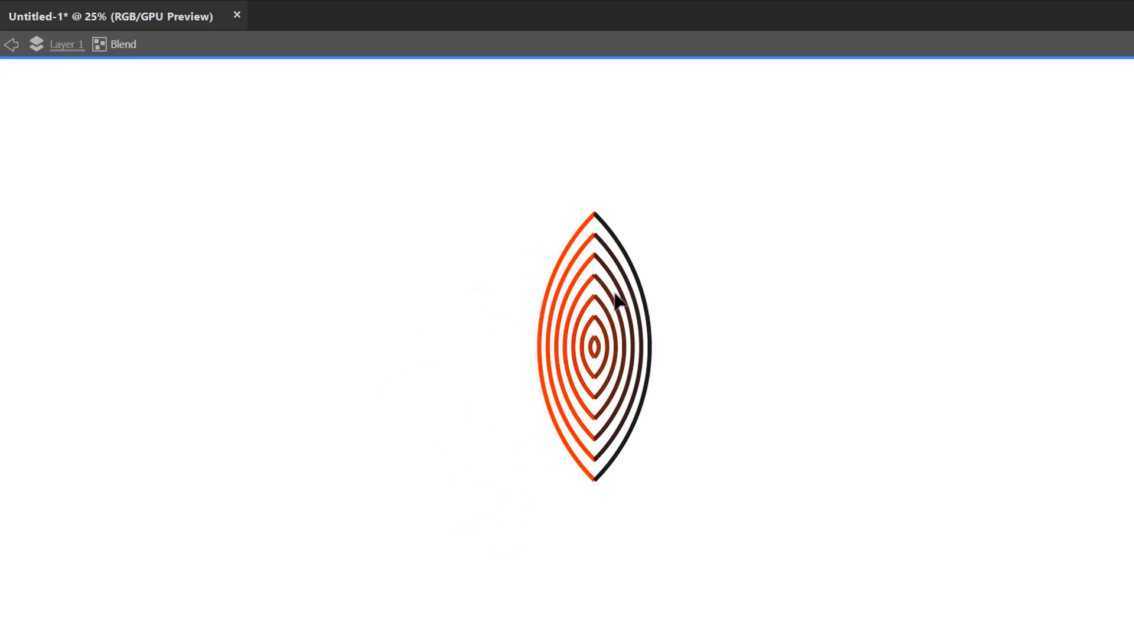
pyautogui.moveTo(560, 334); pyautogui.dragTo(572, 363)
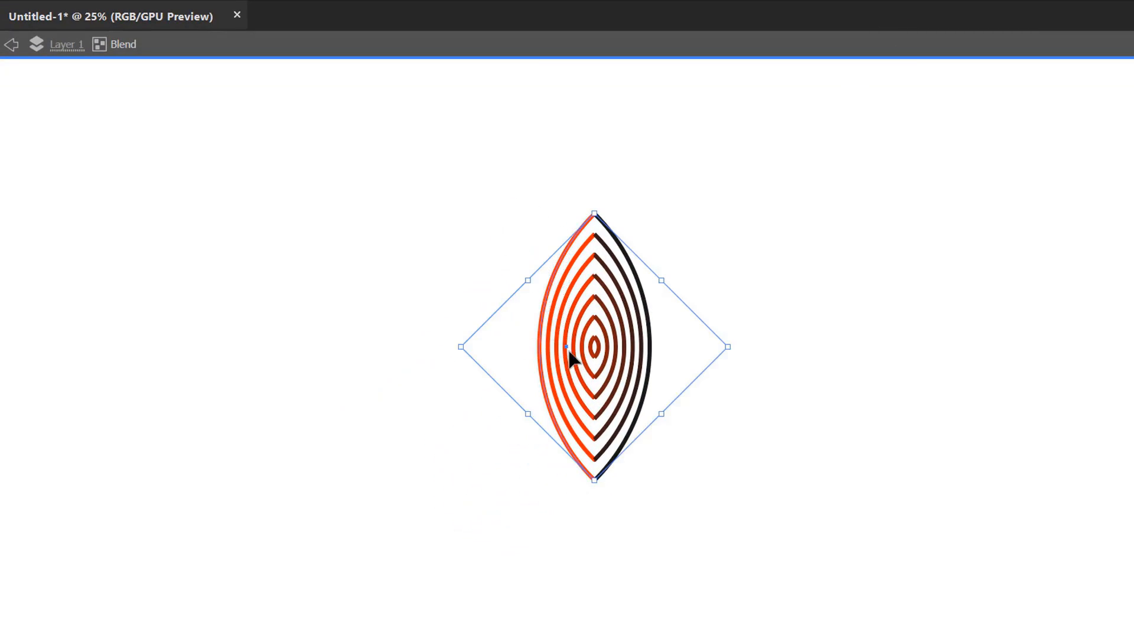
pyautogui.rightClick(563, 305)
pyautogui.click(687, 562)
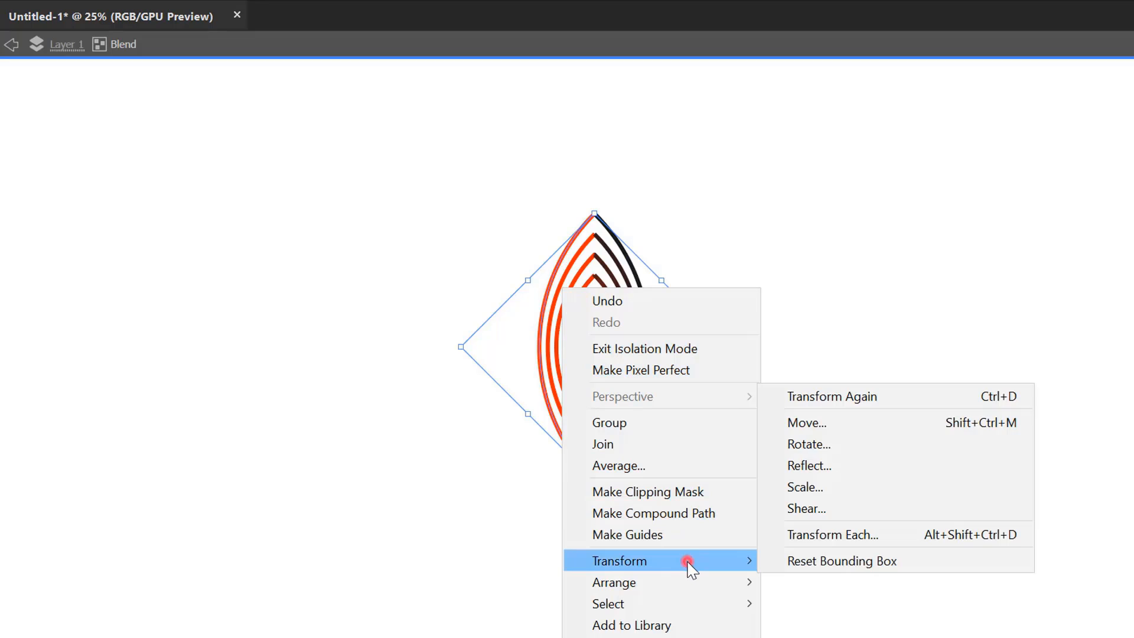
pyautogui.click(771, 466)
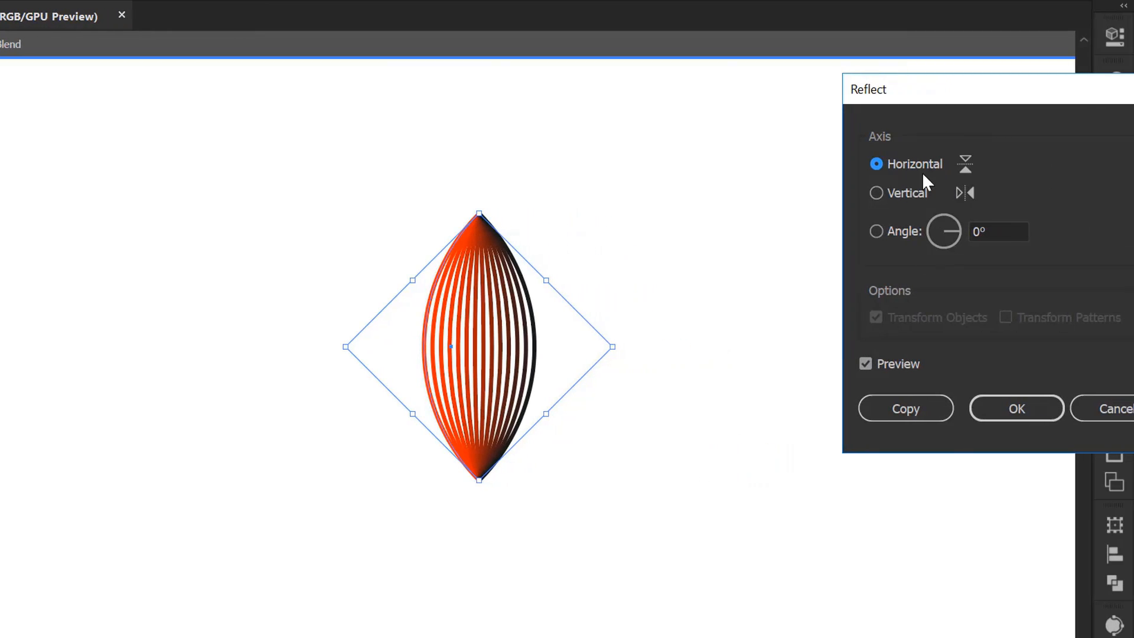
pyautogui.click(1033, 413)
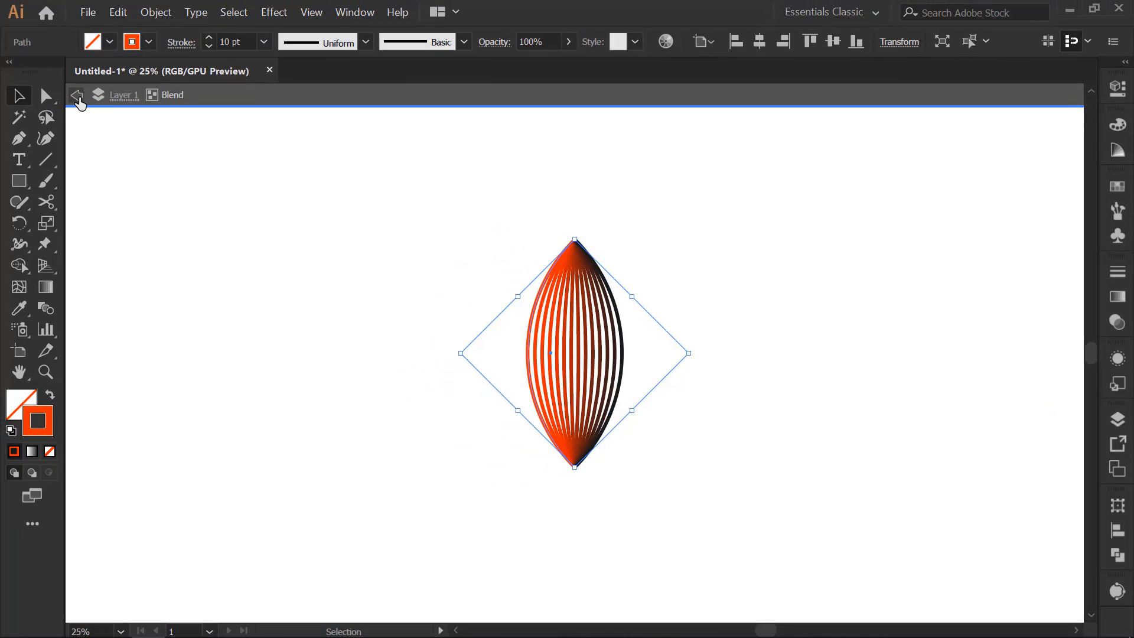
pyautogui.click(76, 96)
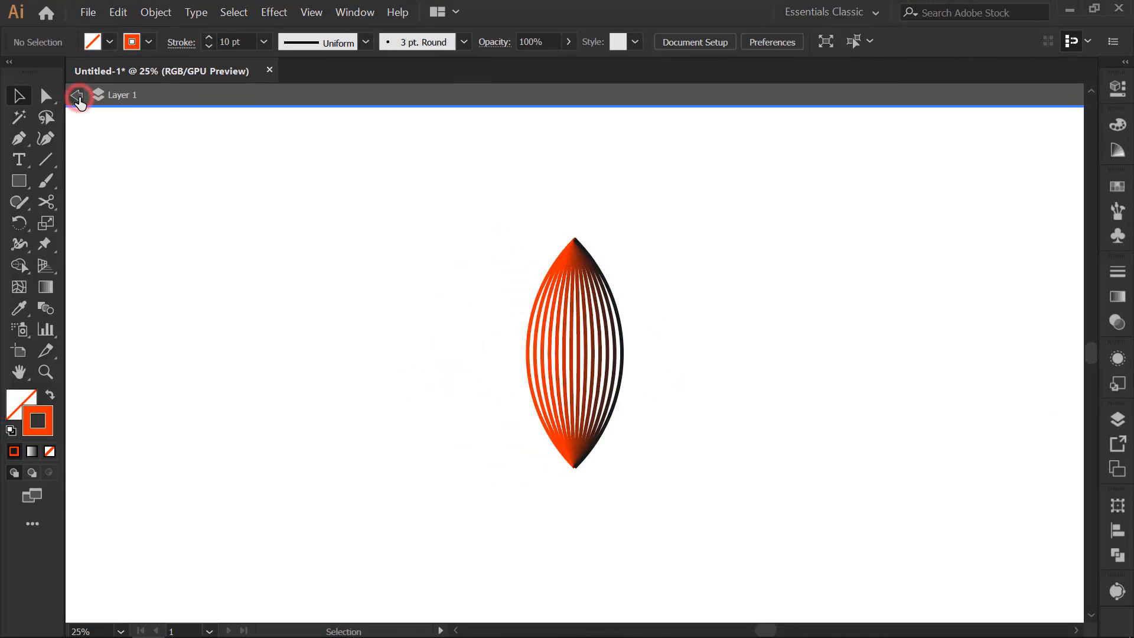
pyautogui.click(77, 96)
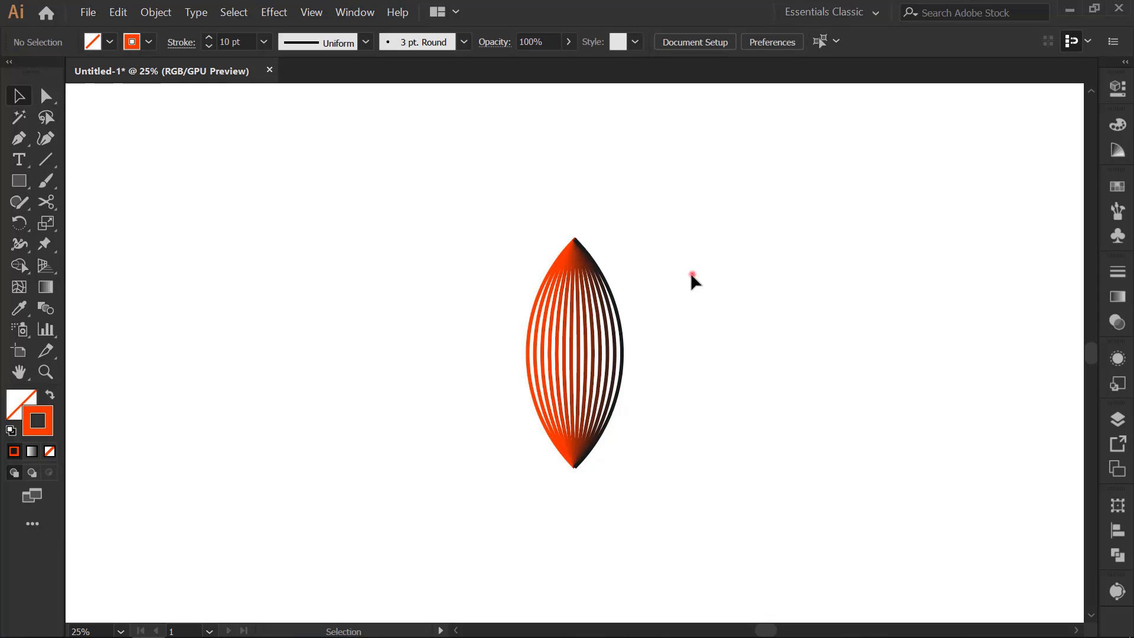
# Step: Apply the lens-shaped width profile, tapered at both ends, to the blend's strokes and deselect it
pyautogui.moveTo(691, 273); pyautogui.dragTo(512, 420)
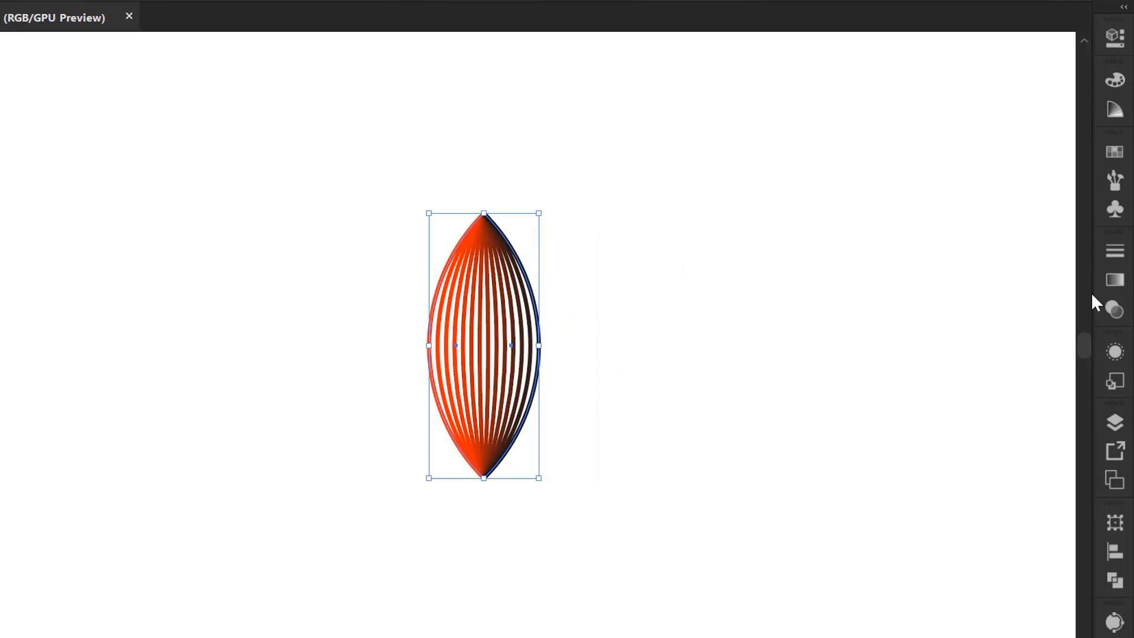
pyautogui.click(1113, 267)
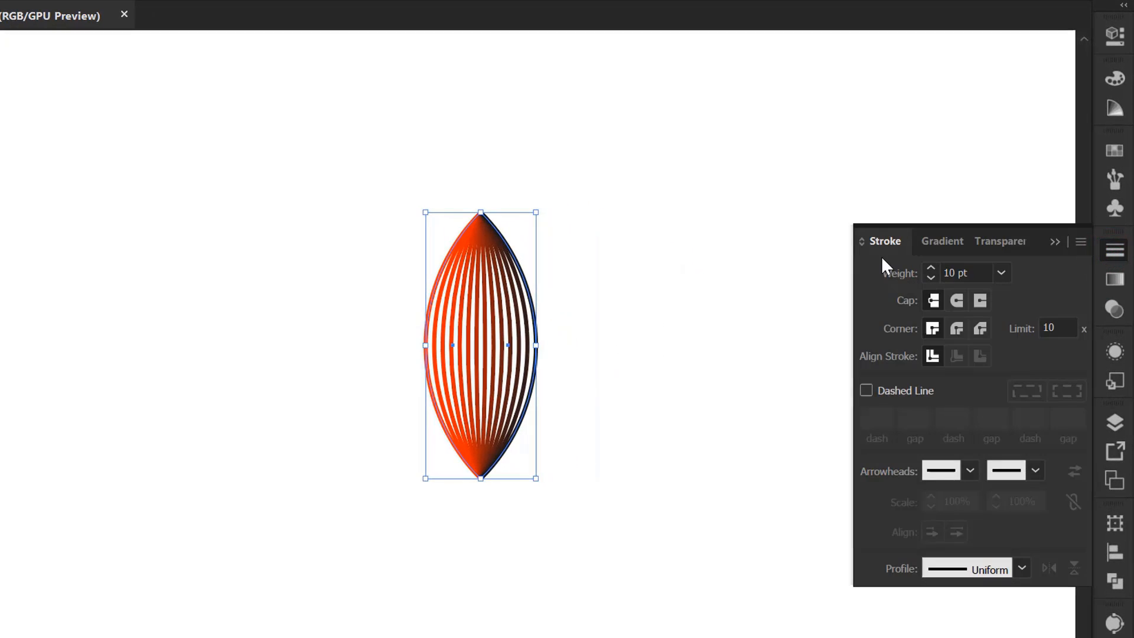
pyautogui.click(955, 571)
pyautogui.click(940, 362)
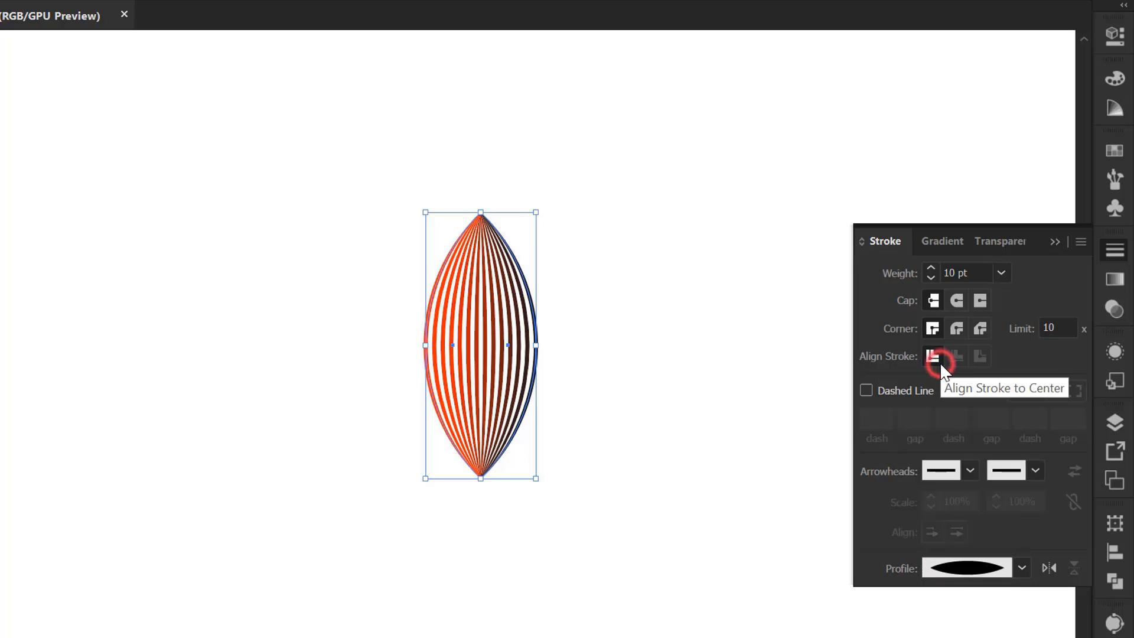
pyautogui.click(1054, 242)
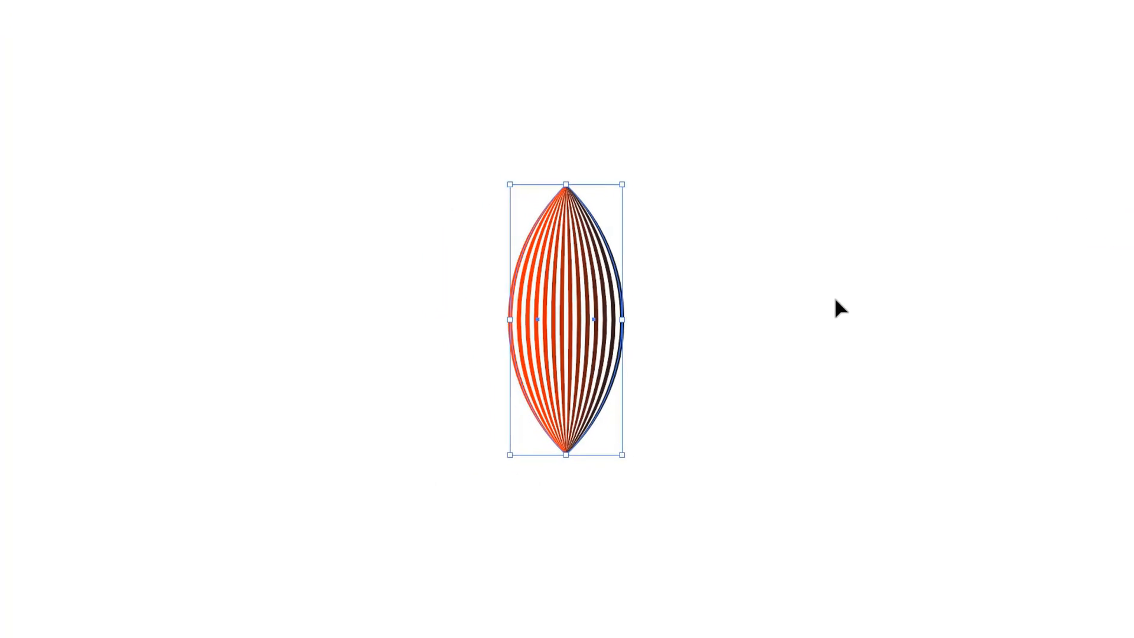
pyautogui.click(849, 295)
# Step: Duplicate the striped leaf to the left of the original and recolour the original's strokes with a near-black swatch
pyautogui.moveTo(691, 210); pyautogui.dragTo(362, 286)
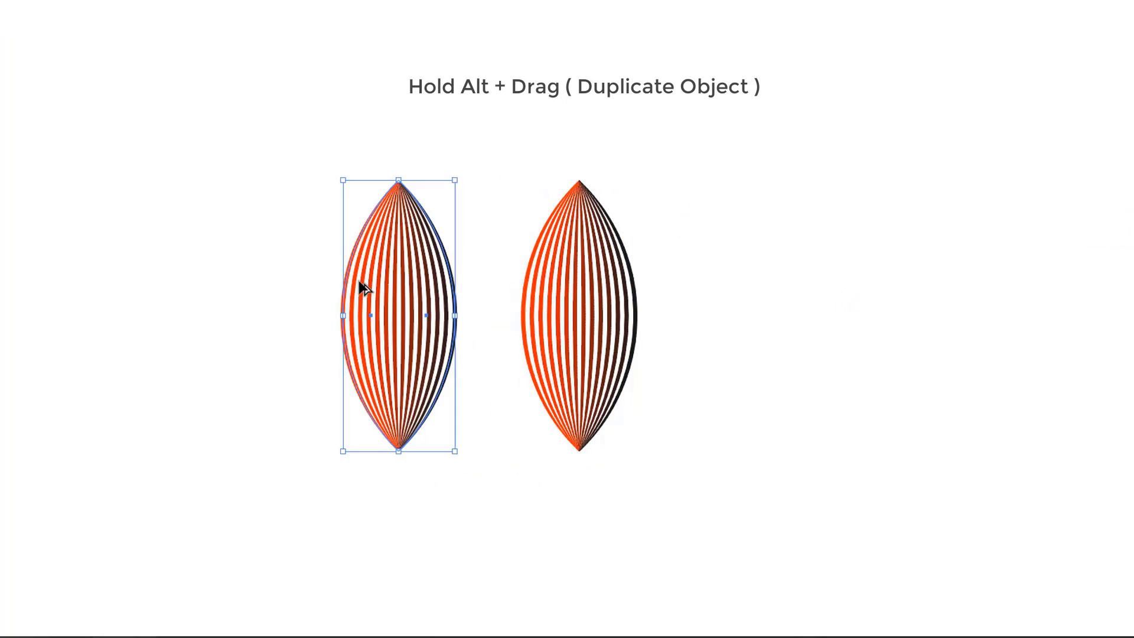
pyautogui.moveTo(683, 210); pyautogui.dragTo(578, 316)
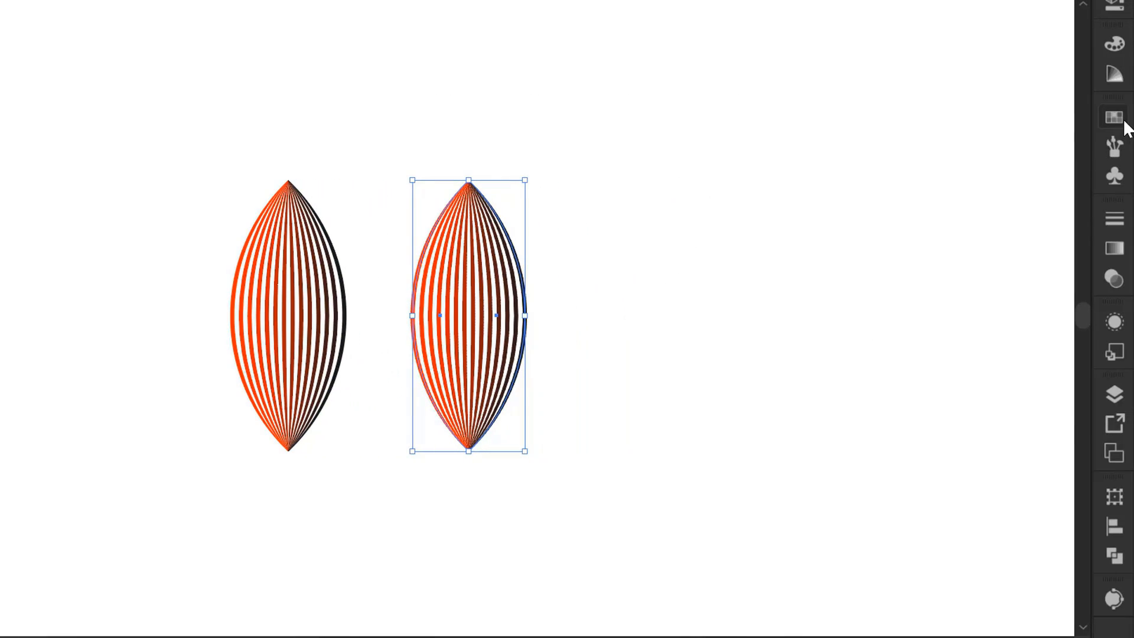
pyautogui.click(1116, 118)
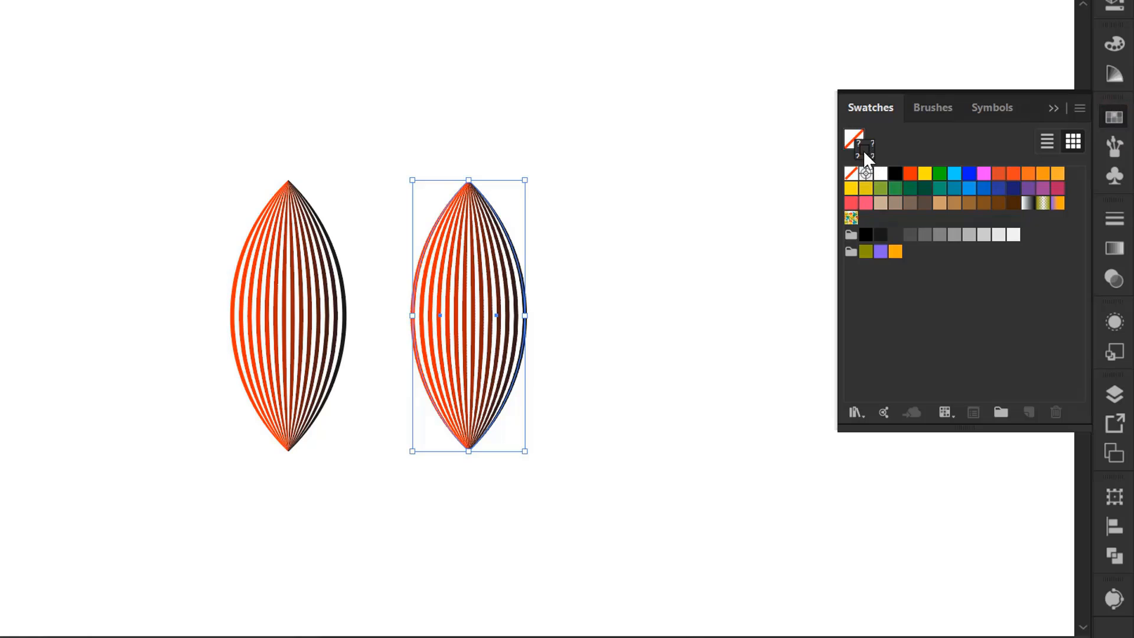
pyautogui.click(879, 236)
pyautogui.click(1054, 109)
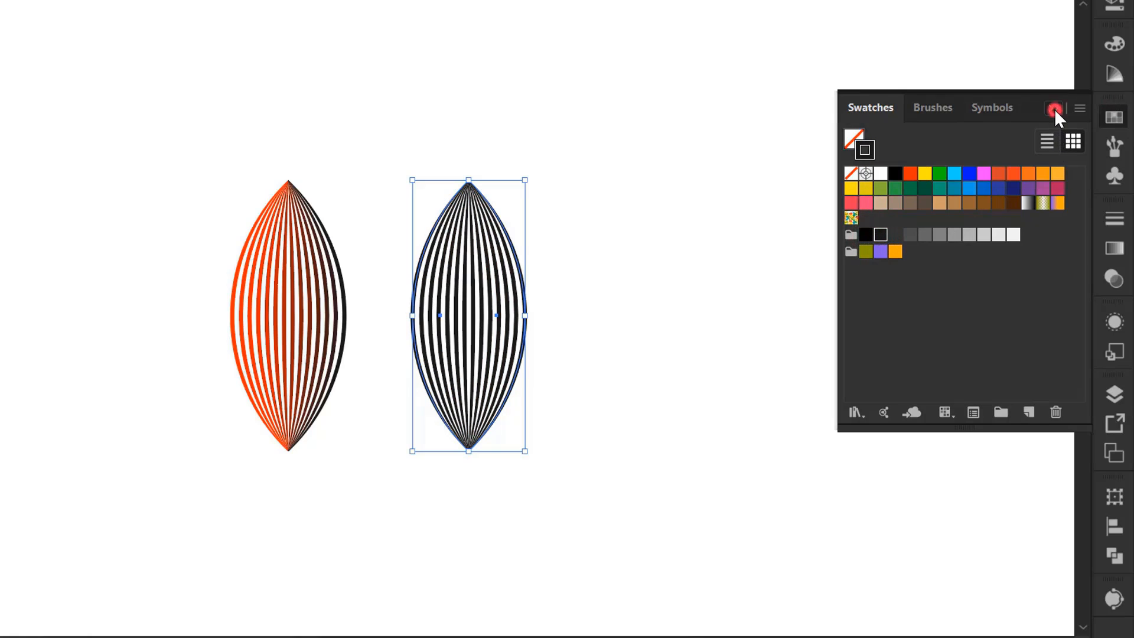
pyautogui.click(697, 298)
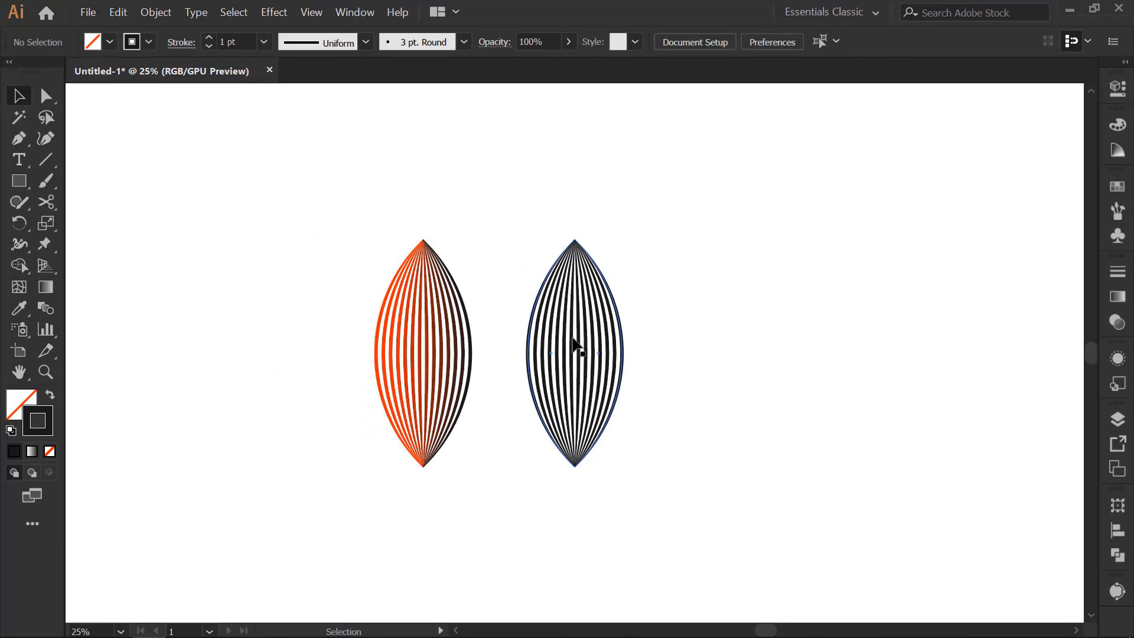
# Step: Move both leaves further left on the artboard and place a duplicate of the black leaf to their right
pyautogui.moveTo(364, 223); pyautogui.dragTo(414, 400)
pyautogui.click(560, 420)
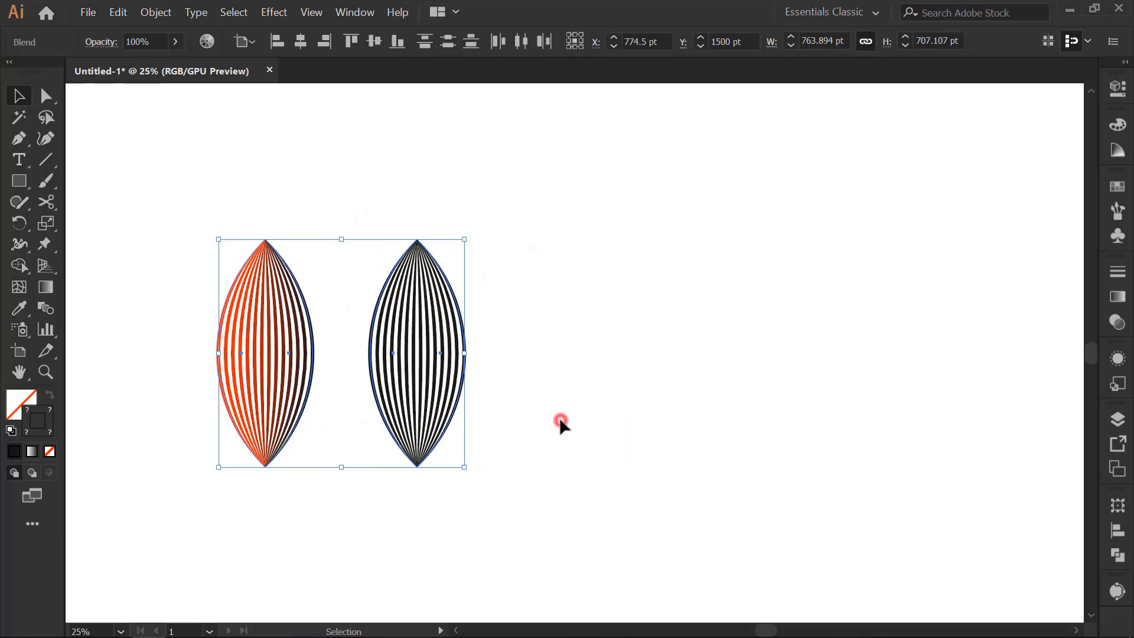
pyautogui.moveTo(447, 358); pyautogui.dragTo(623, 373)
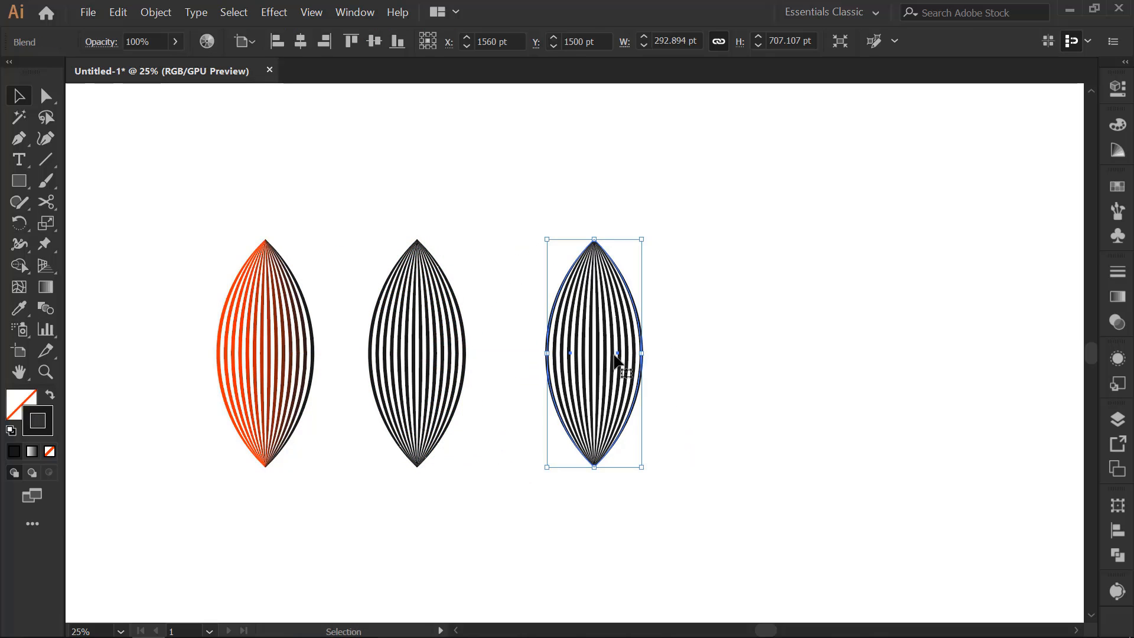
# Step: Reshape the third leaf's right curve into an S-bend by pulling its upper direction handle inward and its lower handle outward
pyautogui.click(44, 97)
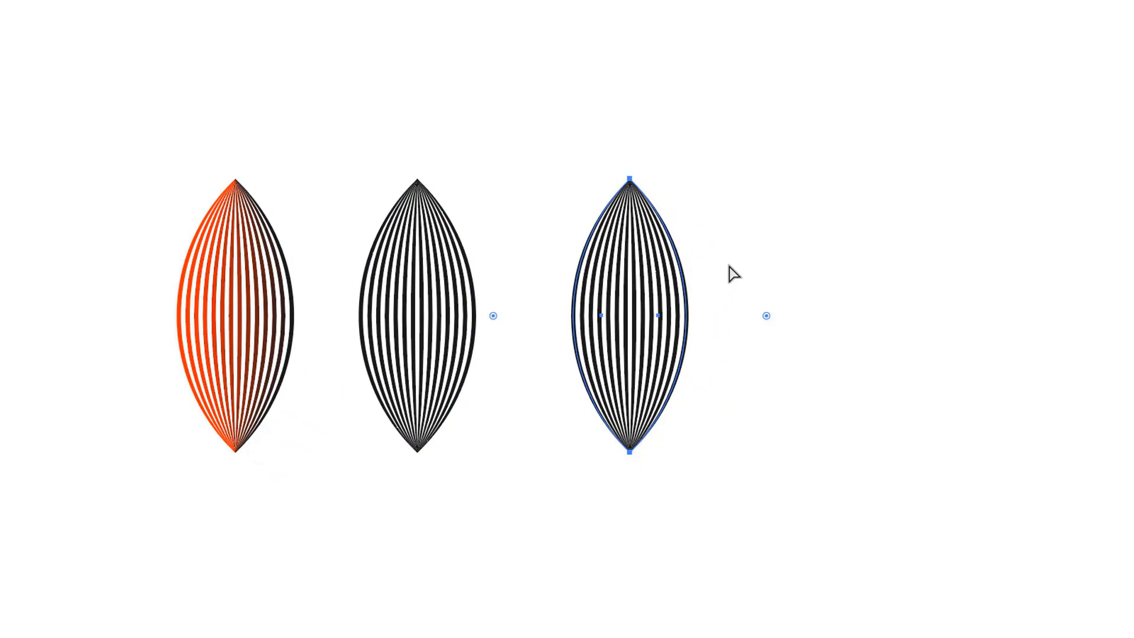
pyautogui.click(742, 251)
pyautogui.moveTo(744, 227); pyautogui.dragTo(612, 334)
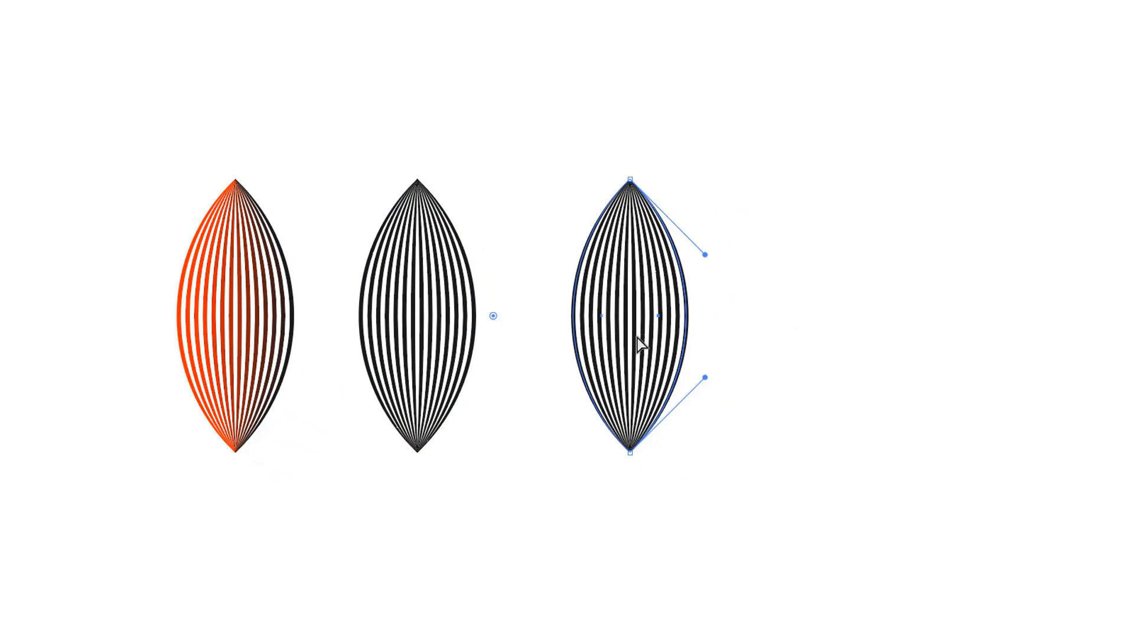
pyautogui.moveTo(705, 256); pyautogui.dragTo(632, 271)
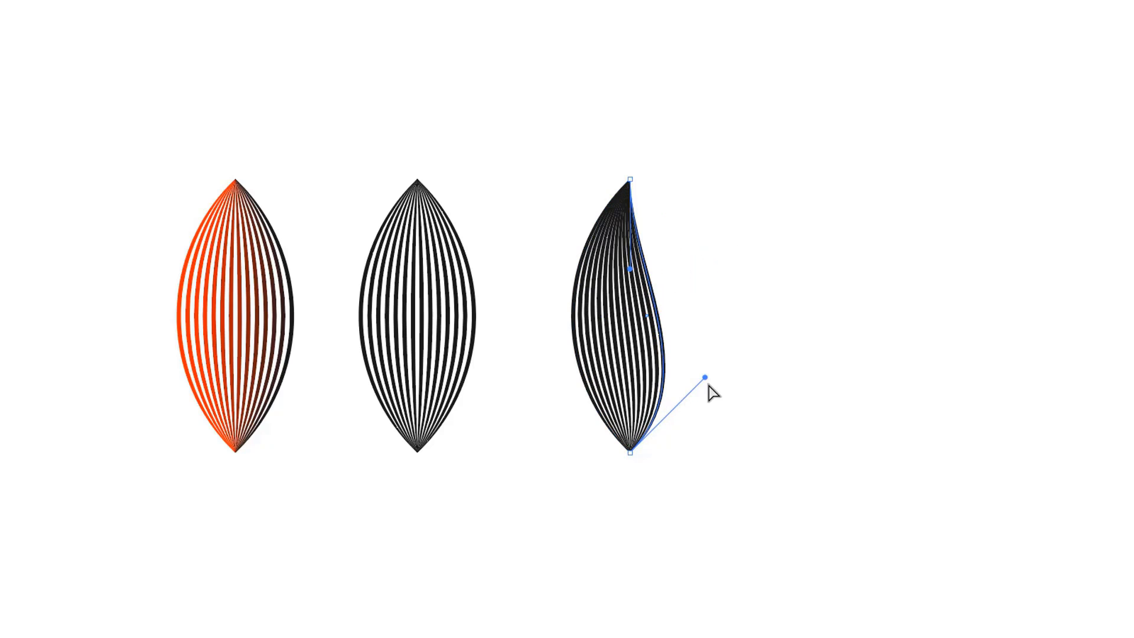
pyautogui.moveTo(704, 378); pyautogui.dragTo(749, 331)
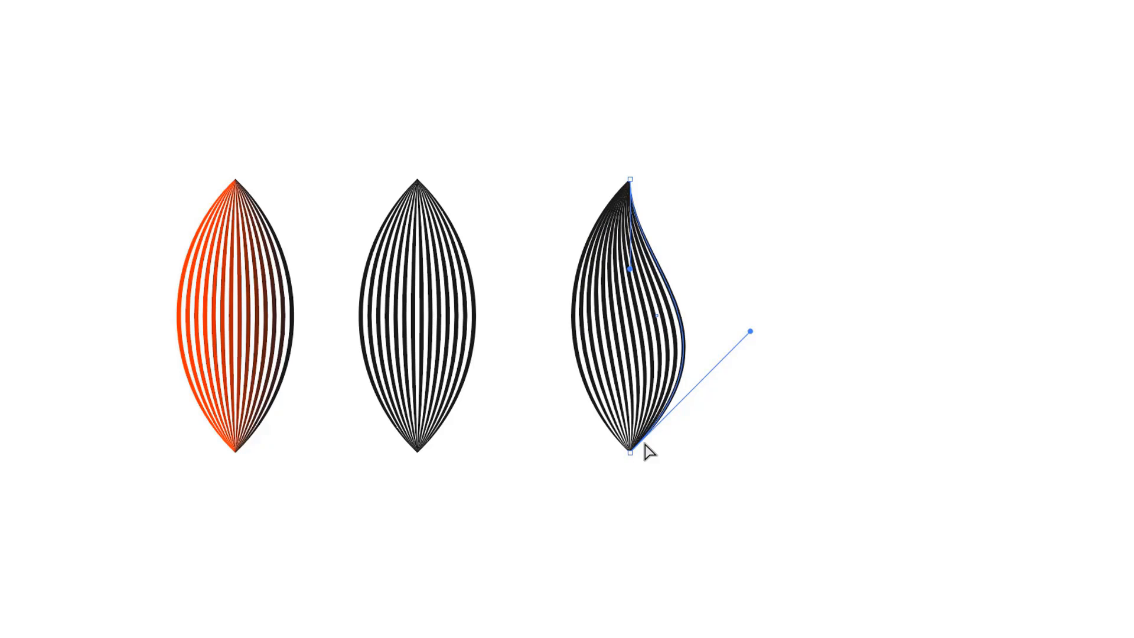
# Step: Bulge the third leaf's left curve outward by extending its upper and lower direction handles, leaving the leaf deselected
pyautogui.moveTo(584, 321); pyautogui.dragTo(590, 328)
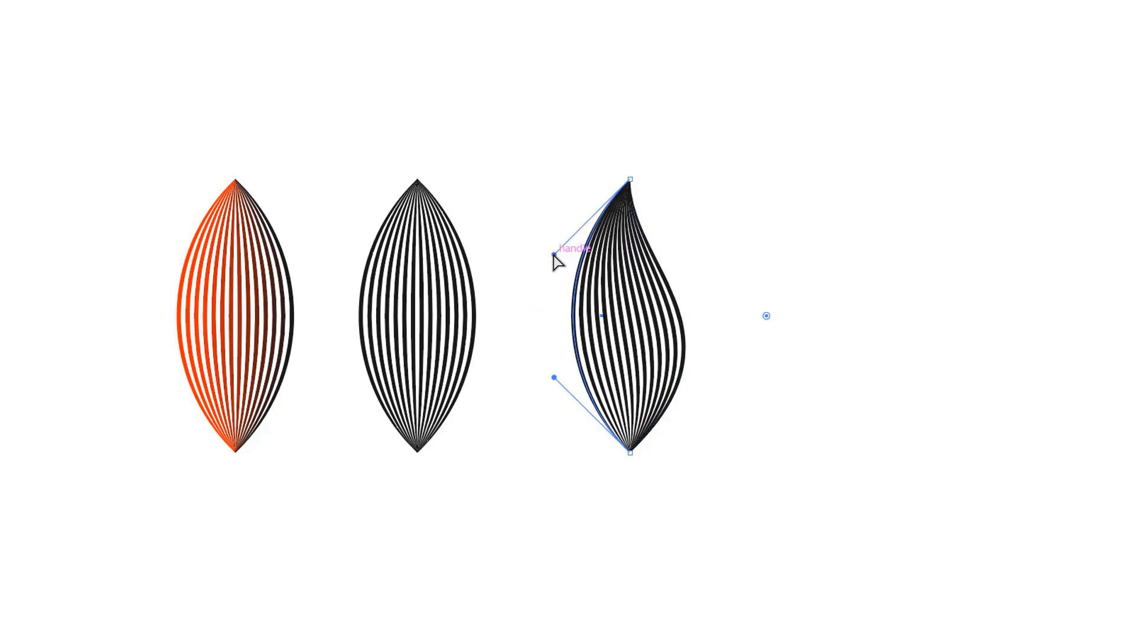
pyautogui.moveTo(554, 254); pyautogui.dragTo(537, 237)
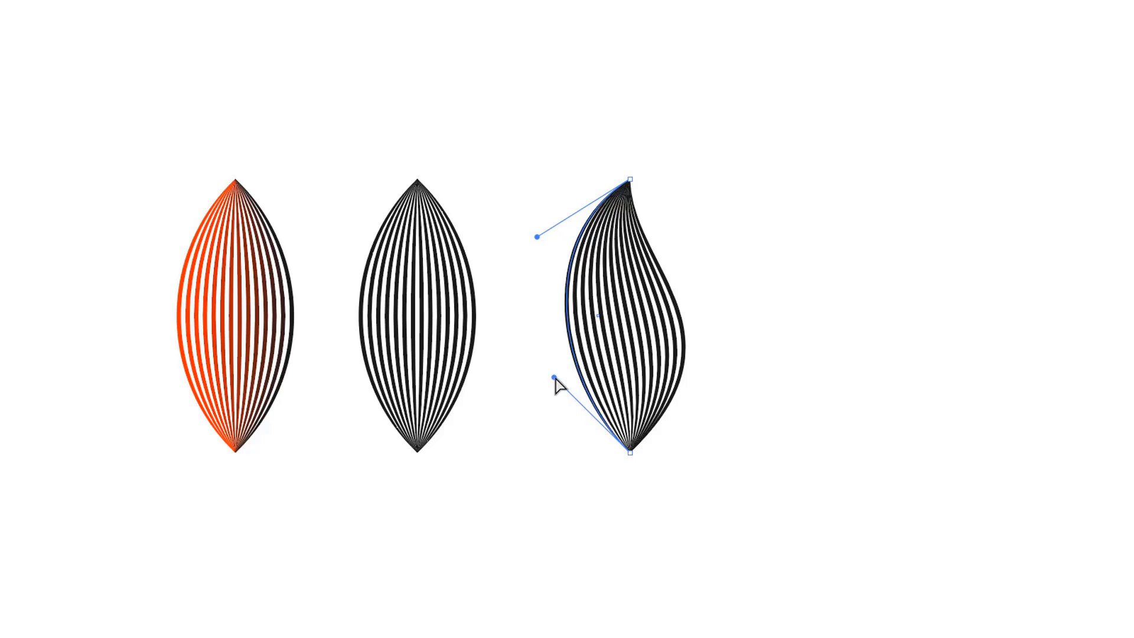
pyautogui.moveTo(554, 377); pyautogui.dragTo(529, 400)
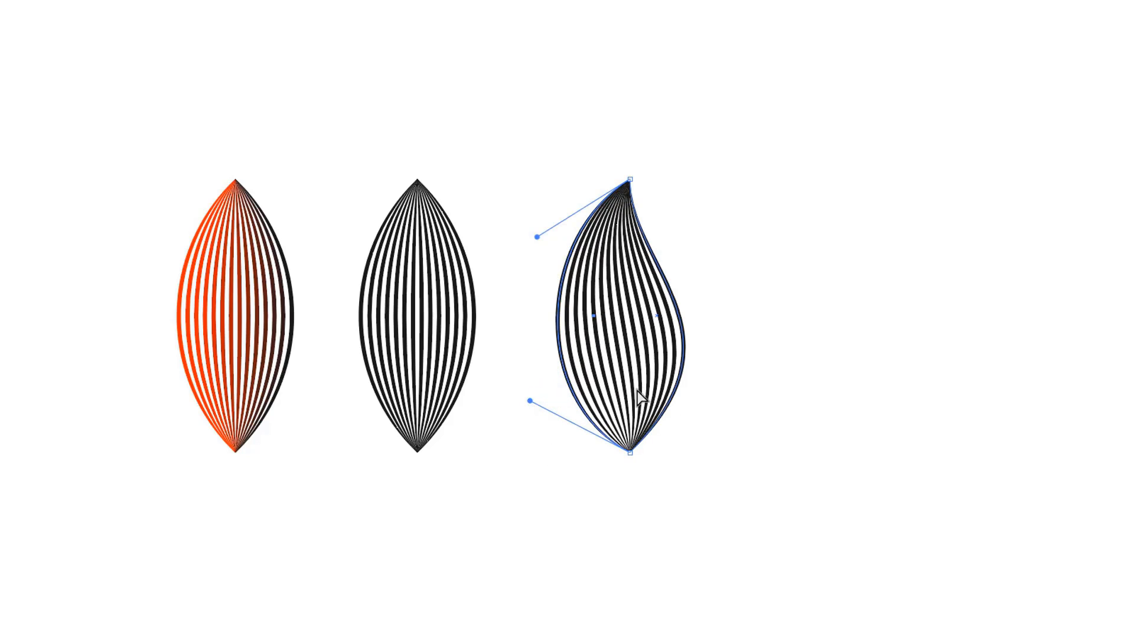
pyautogui.click(23, 45)
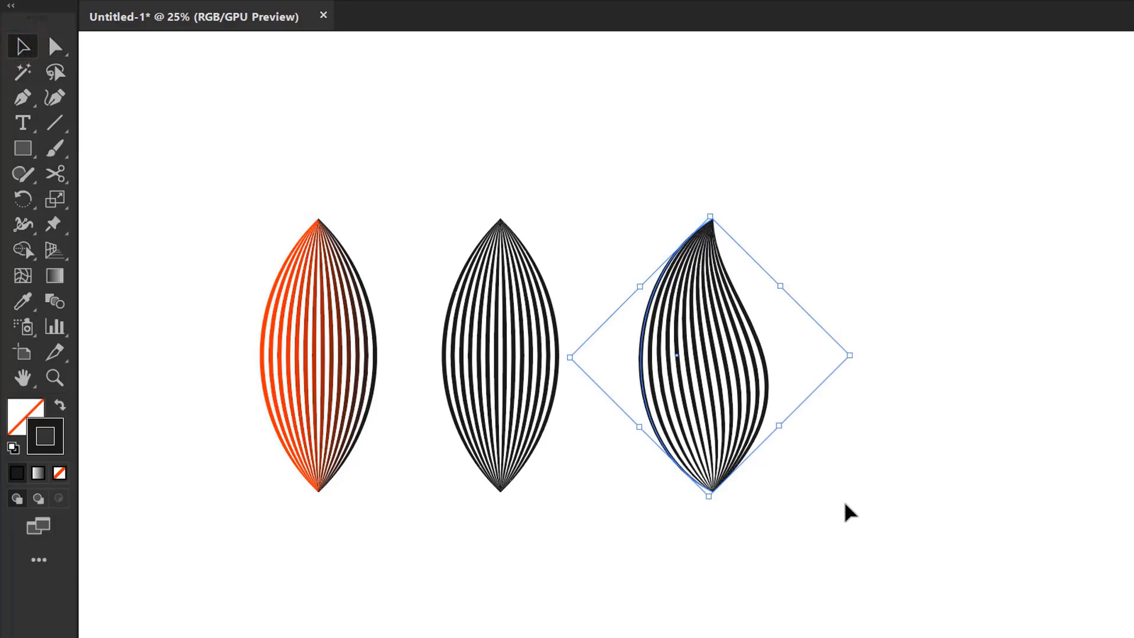
pyautogui.click(845, 508)
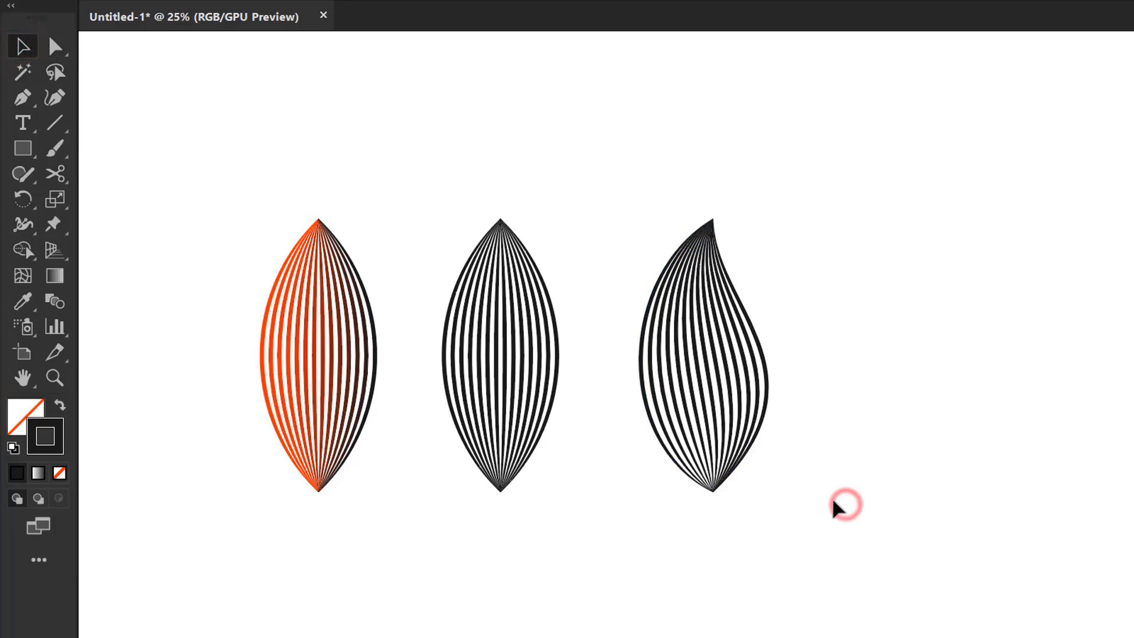
# Step: Duplicate the curved black leaf to its right and expand the copy's blend into separate paths
pyautogui.moveTo(817, 321); pyautogui.dragTo(696, 423)
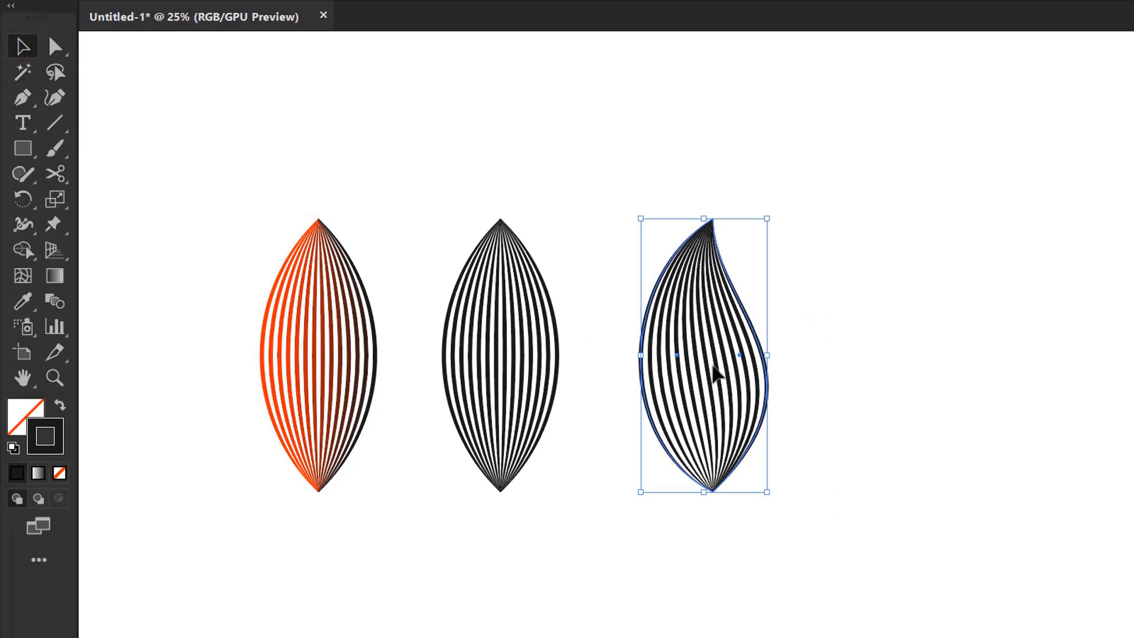
pyautogui.keyDown('alt'); pyautogui.moveTo(713, 367); pyautogui.dragTo(866, 367); pyautogui.keyUp('alt')
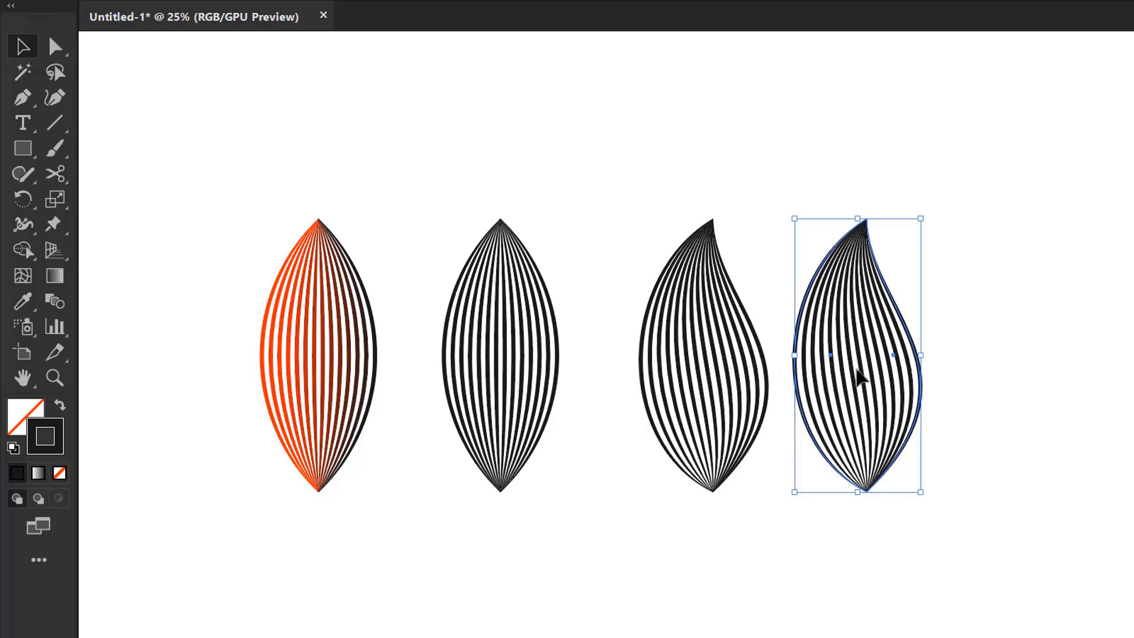
pyautogui.click(177, 12)
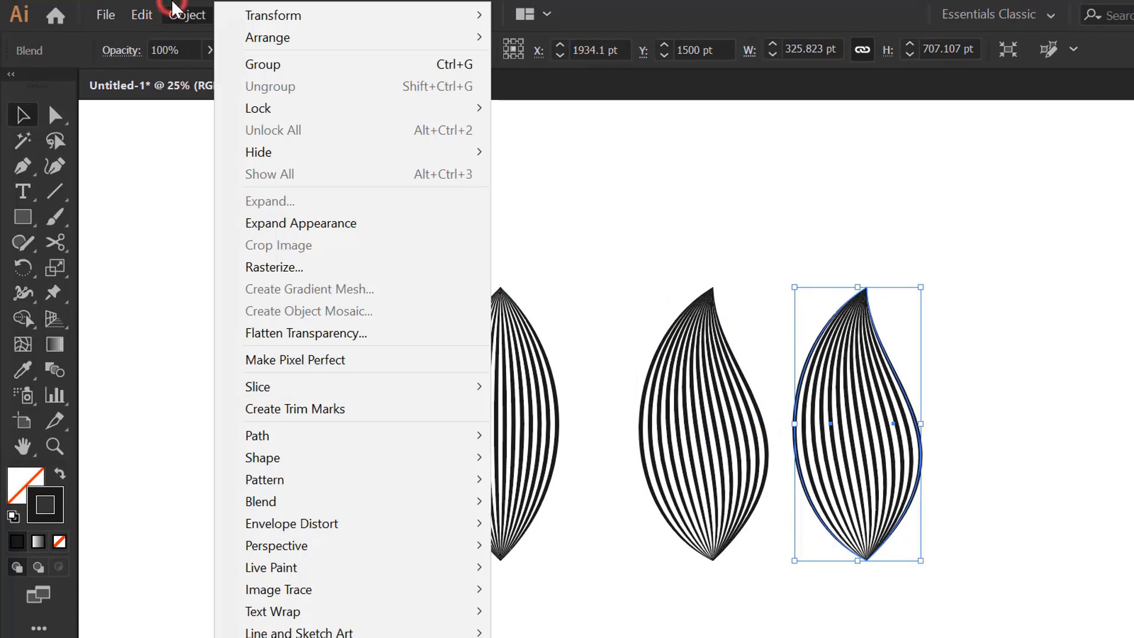
pyautogui.click(415, 501)
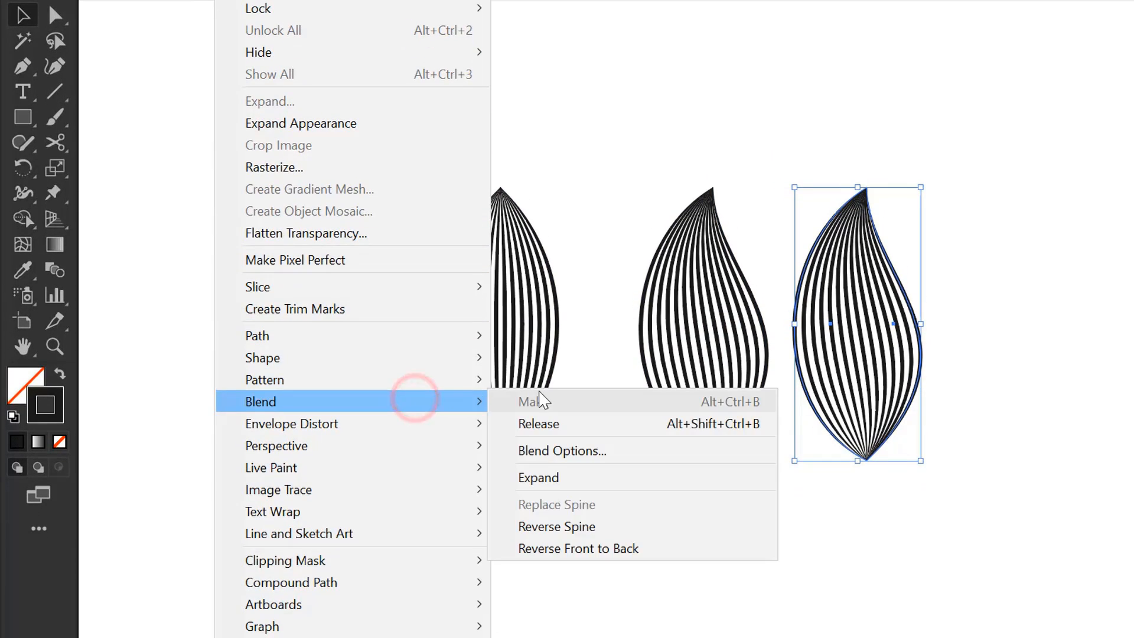
pyautogui.click(549, 476)
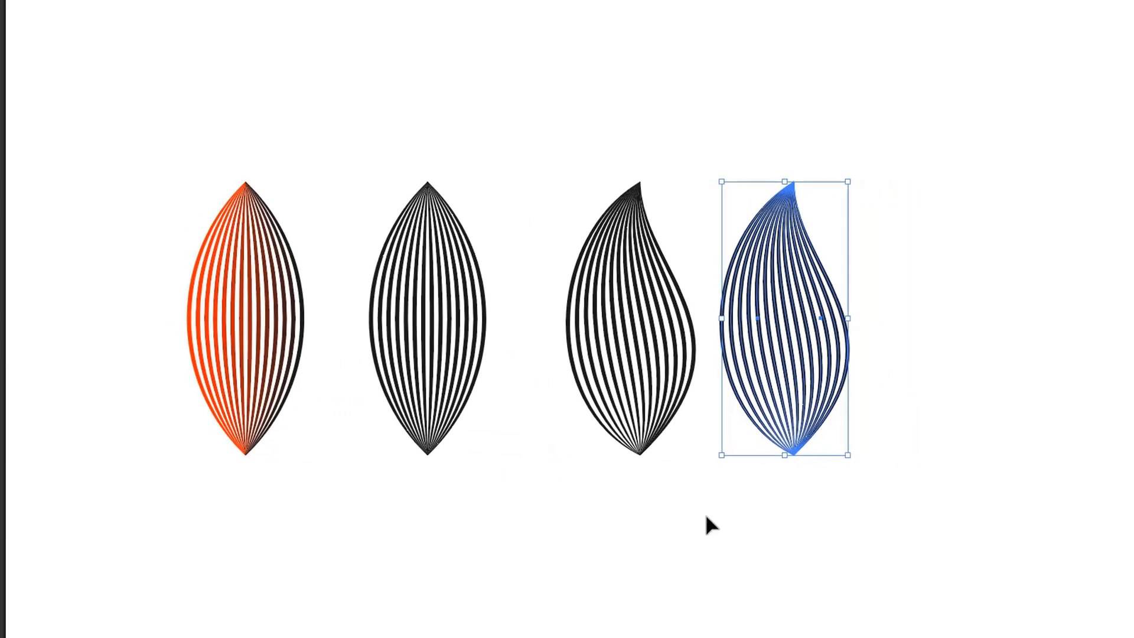
# Step: Duplicate the expanded leaf to the right and swap the new copy's fill and stroke colours
pyautogui.click(930, 483)
pyautogui.moveTo(889, 279); pyautogui.dragTo(940, 328)
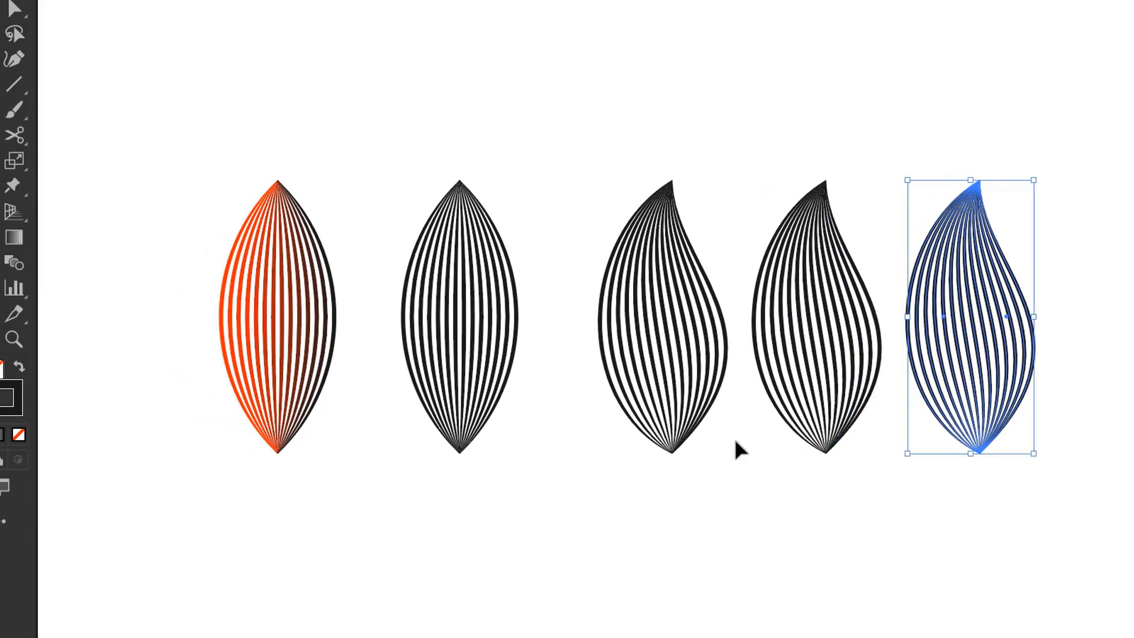
pyautogui.click(64, 369)
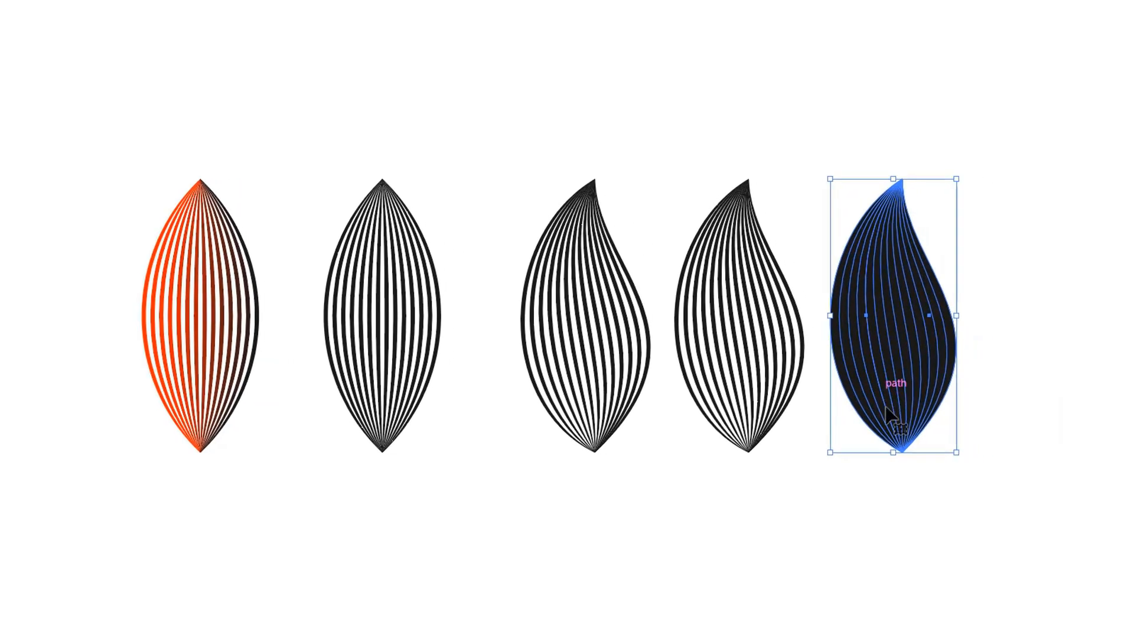
# Step: Unite the rightmost leaf copy's filled paths into one solid leaf shape with Pathfinder
pyautogui.click(1109, 540)
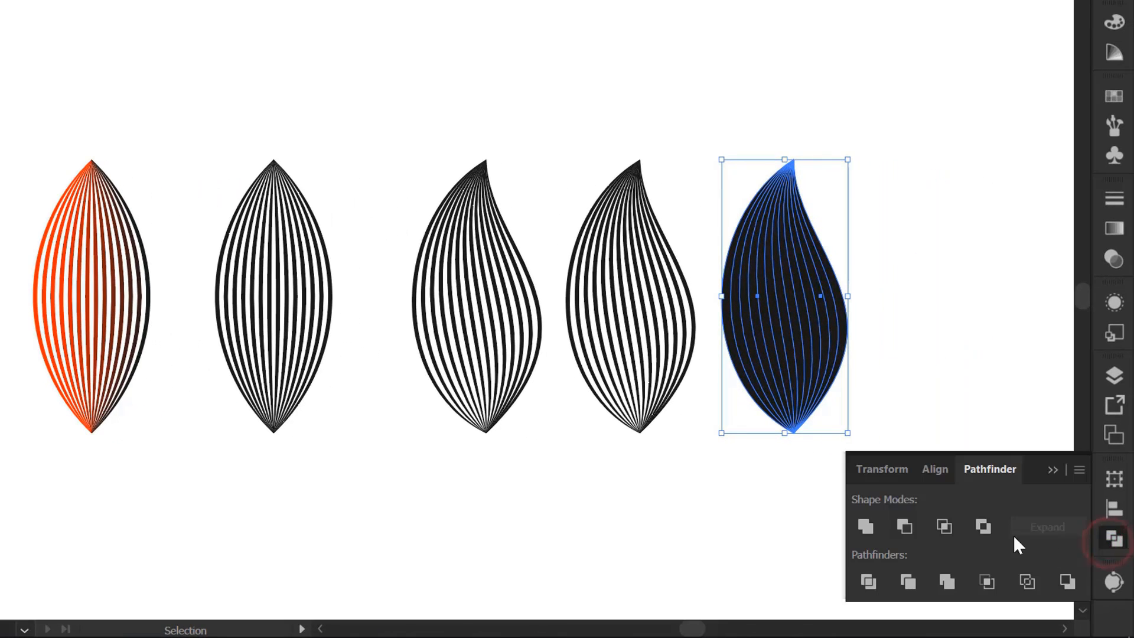
pyautogui.click(866, 526)
pyautogui.click(1052, 471)
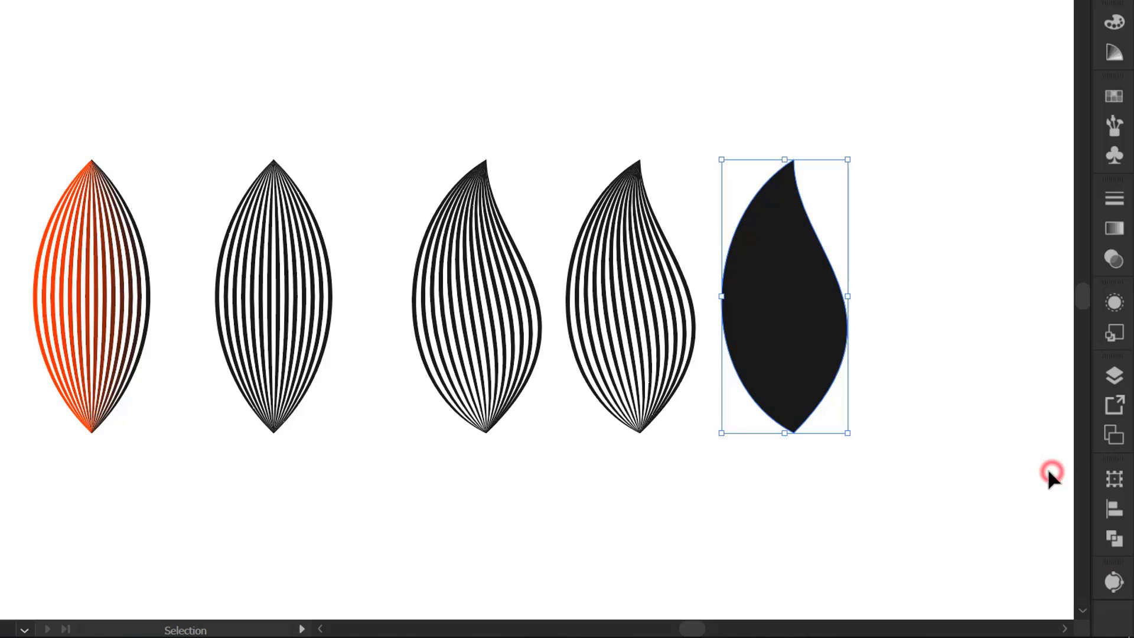
pyautogui.click(912, 487)
# Step: Fill the united solid leaf with white and deselect it
pyautogui.moveTo(895, 241); pyautogui.dragTo(800, 352)
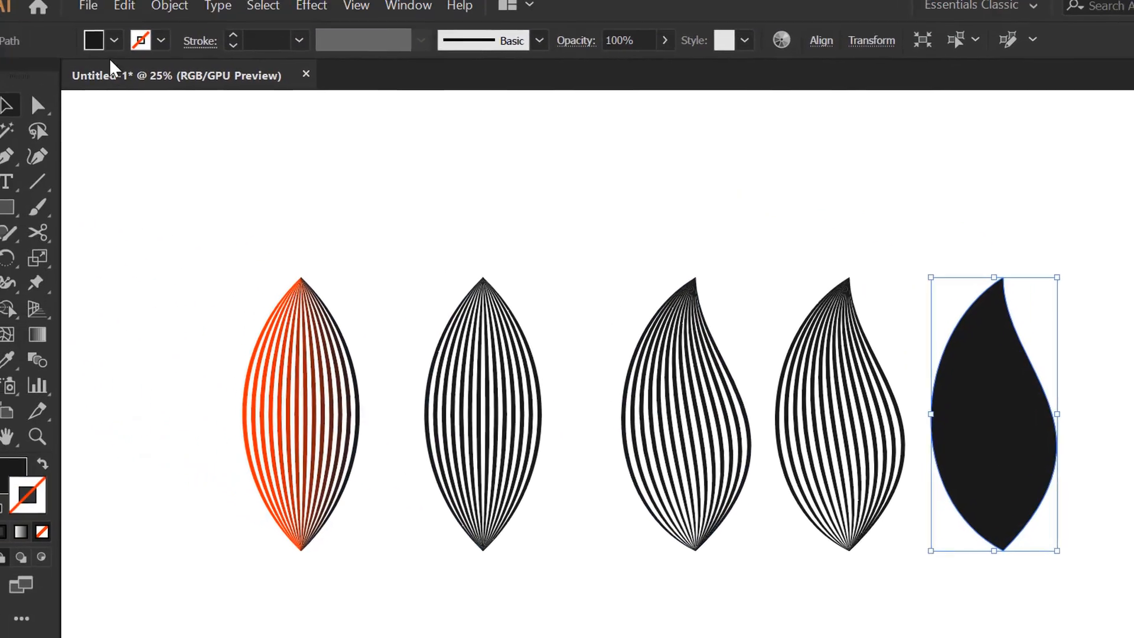
pyautogui.click(105, 40)
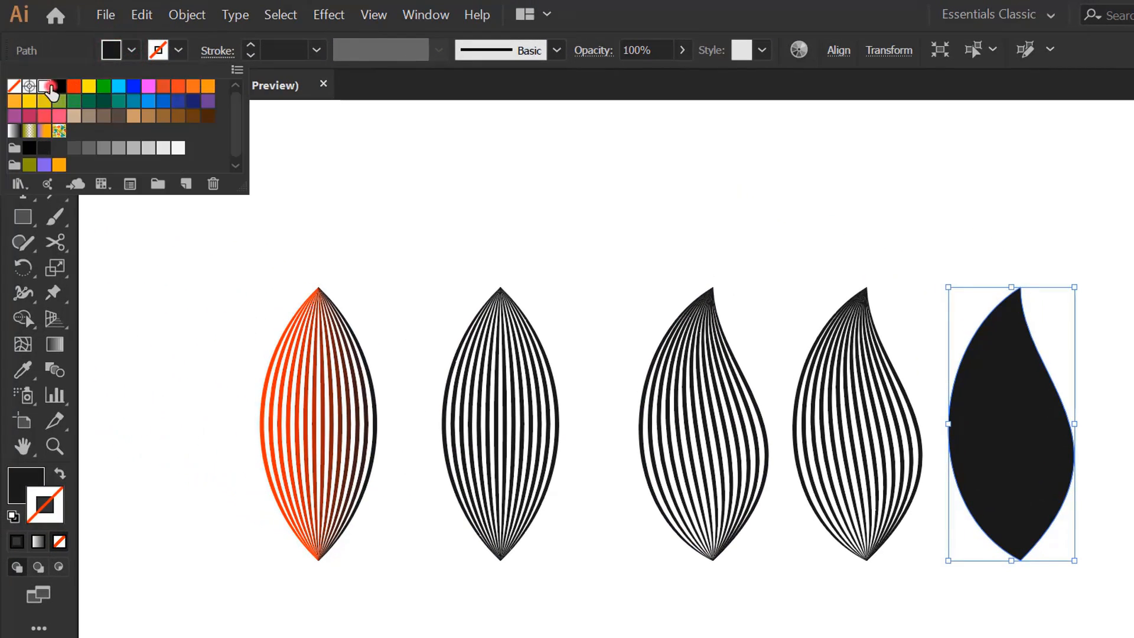
pyautogui.click(48, 87)
pyautogui.click(957, 401)
pyautogui.click(958, 405)
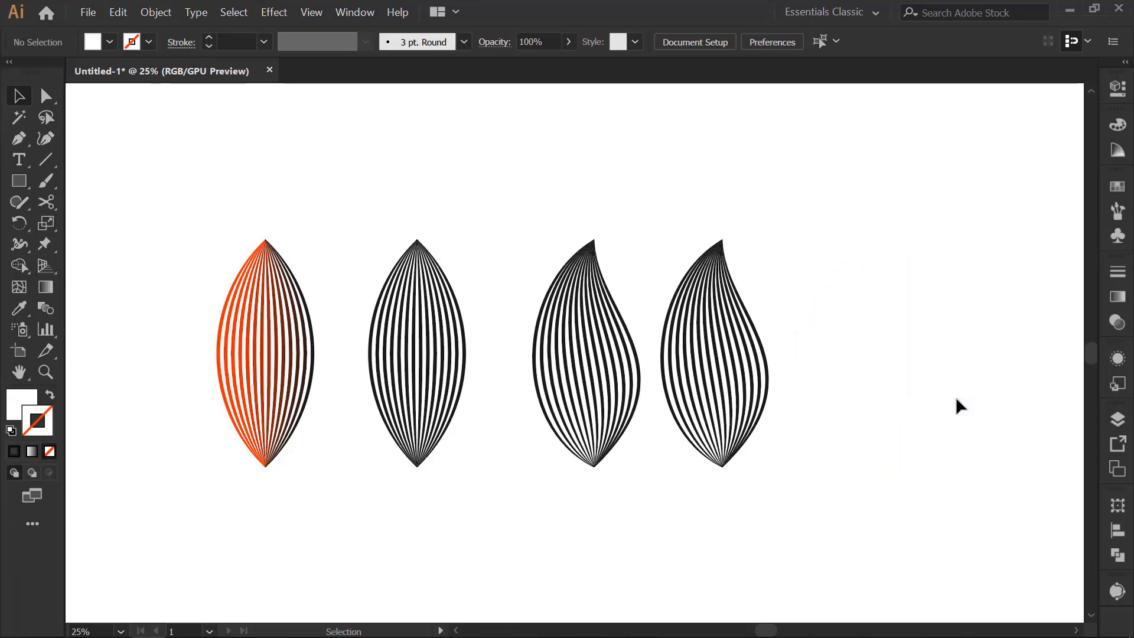
# Step: Expand the appearance of the fourth leaf's strokes into filled shapes and clear the selection
pyautogui.moveTo(685, 198); pyautogui.dragTo(745, 319)
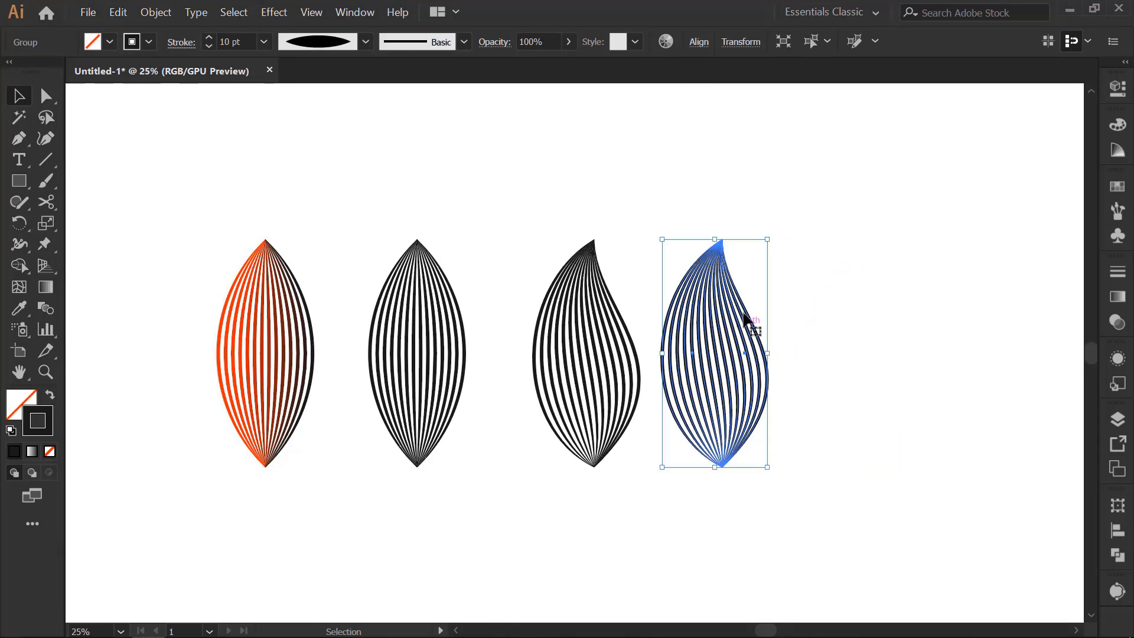
pyautogui.click(155, 12)
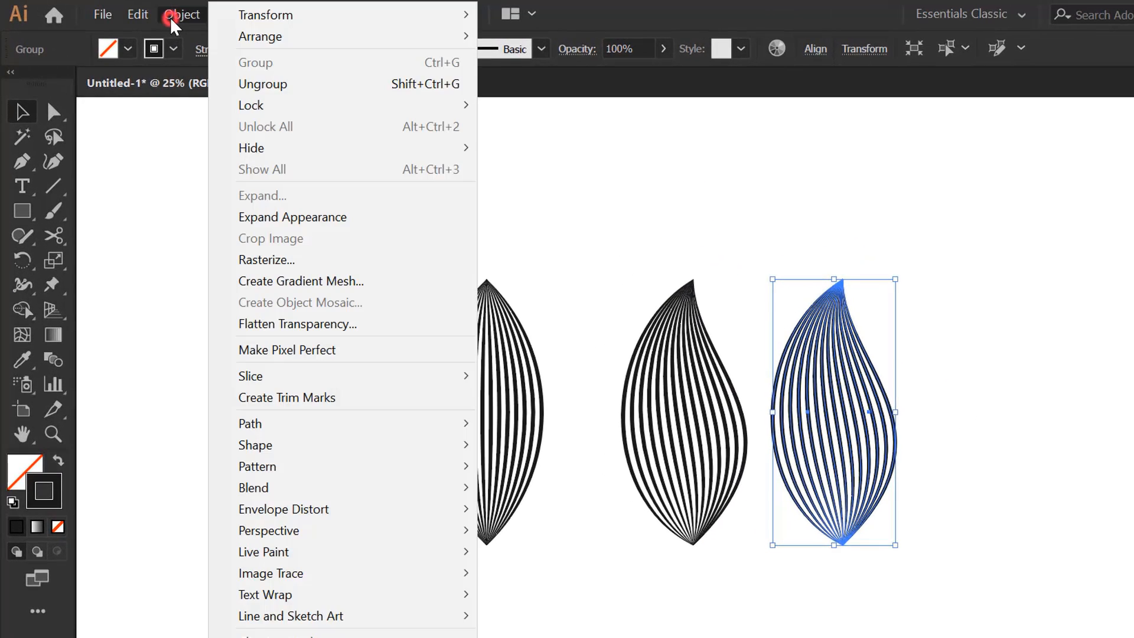
pyautogui.click(293, 218)
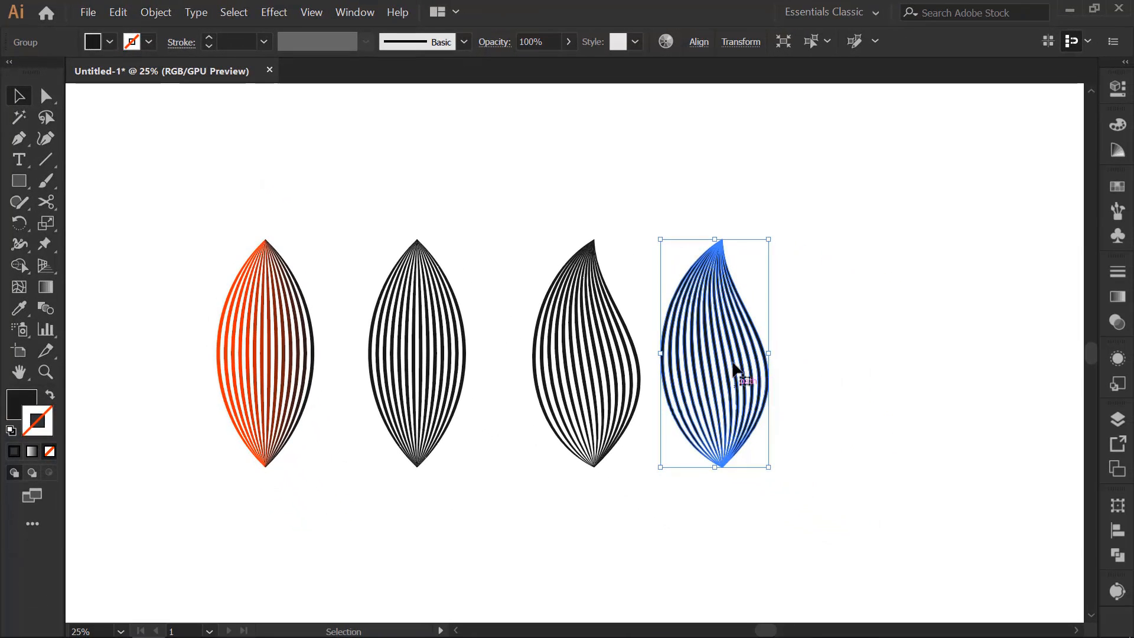
pyautogui.click(712, 179)
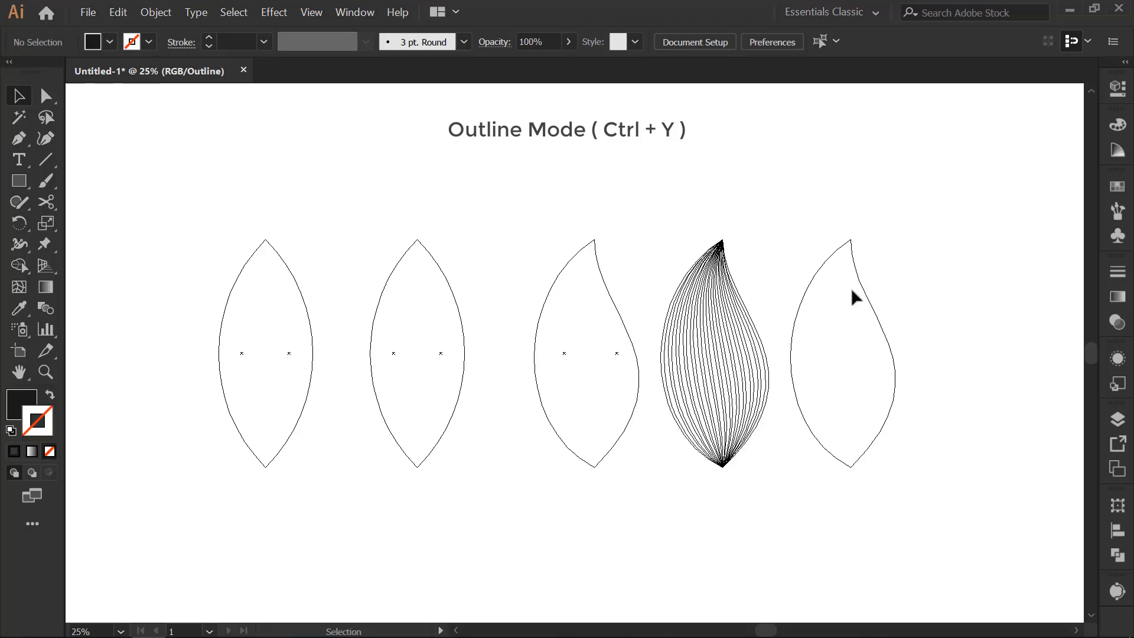
# Step: Select the expanded striped leaf and the white leaf, and align their horizontal centres with the white leaf as key object
pyautogui.moveTo(673, 212); pyautogui.dragTo(930, 319)
pyautogui.hotkey('ctrl', 'y')
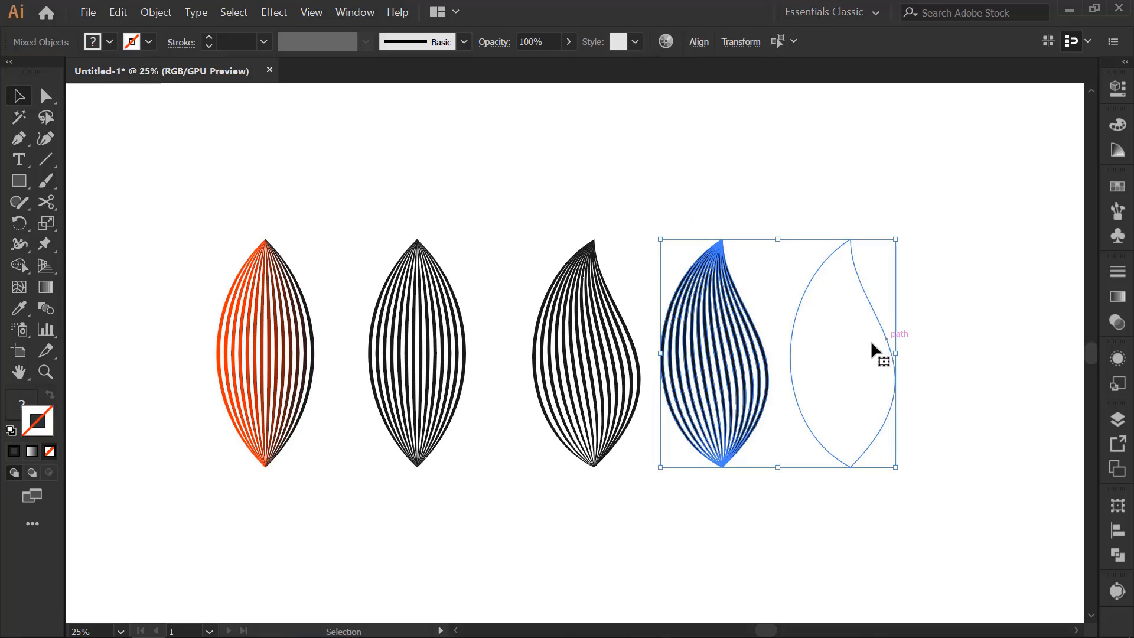
pyautogui.click(855, 333)
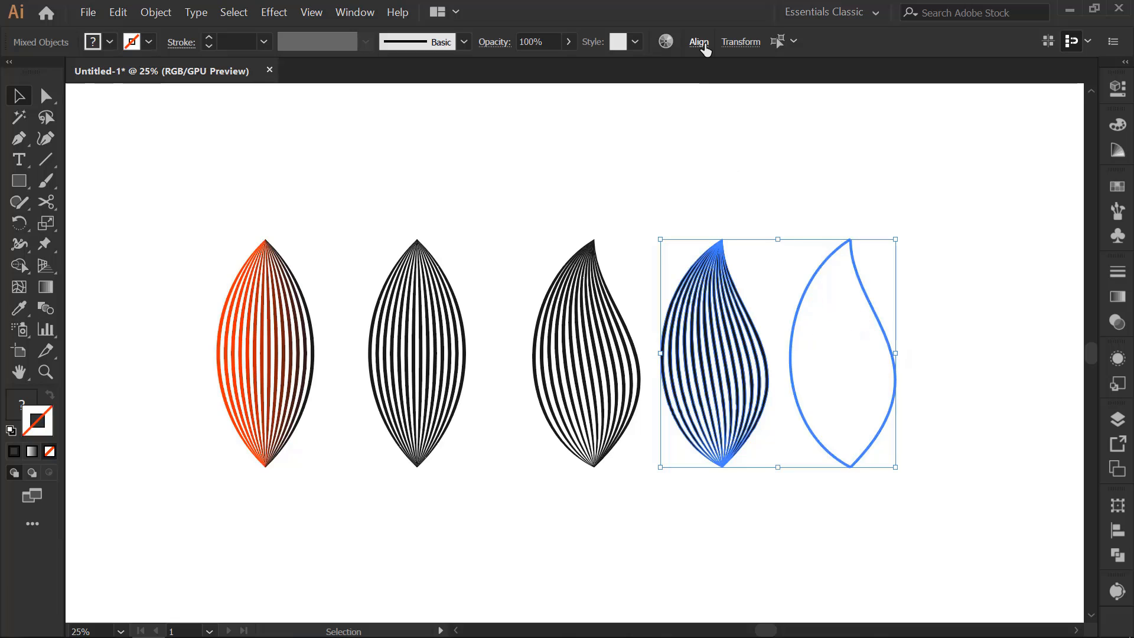
pyautogui.click(699, 41)
pyautogui.click(552, 92)
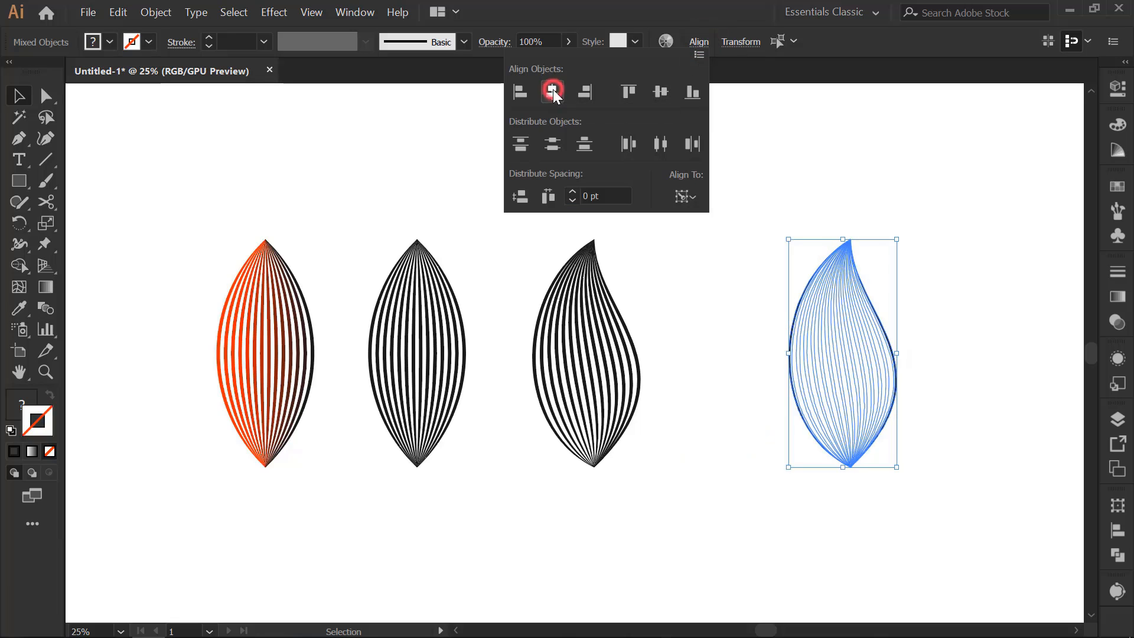
pyautogui.click(923, 210)
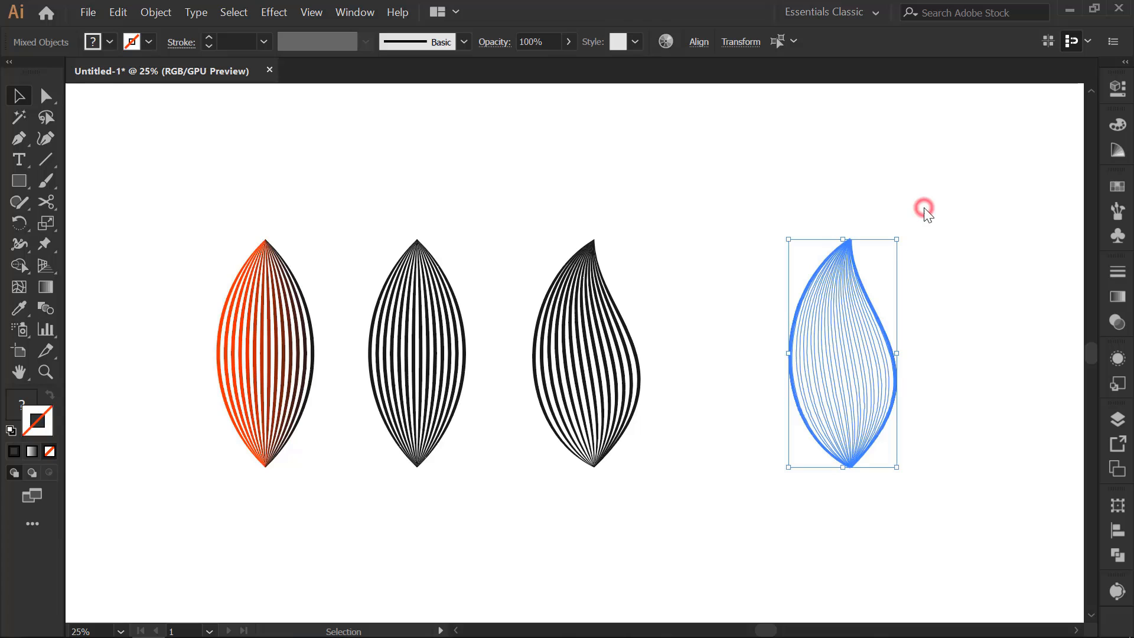
pyautogui.click(964, 210)
# Step: Send the white leaf shape to the back, behind the striped leaf, and deselect it
pyautogui.click(859, 354)
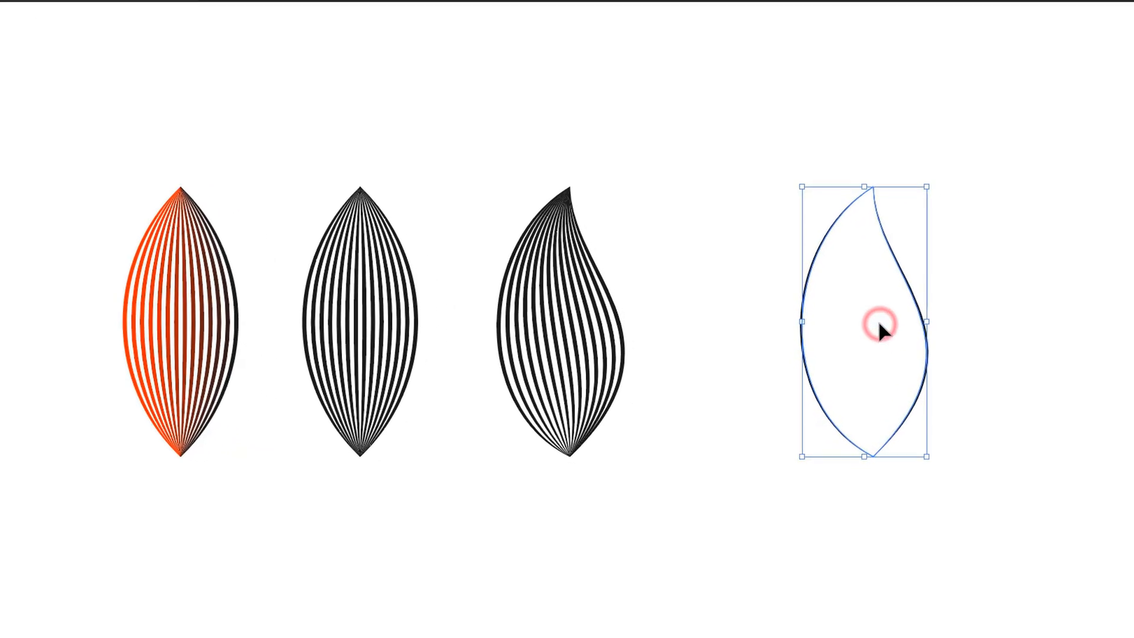
pyautogui.rightClick(862, 357)
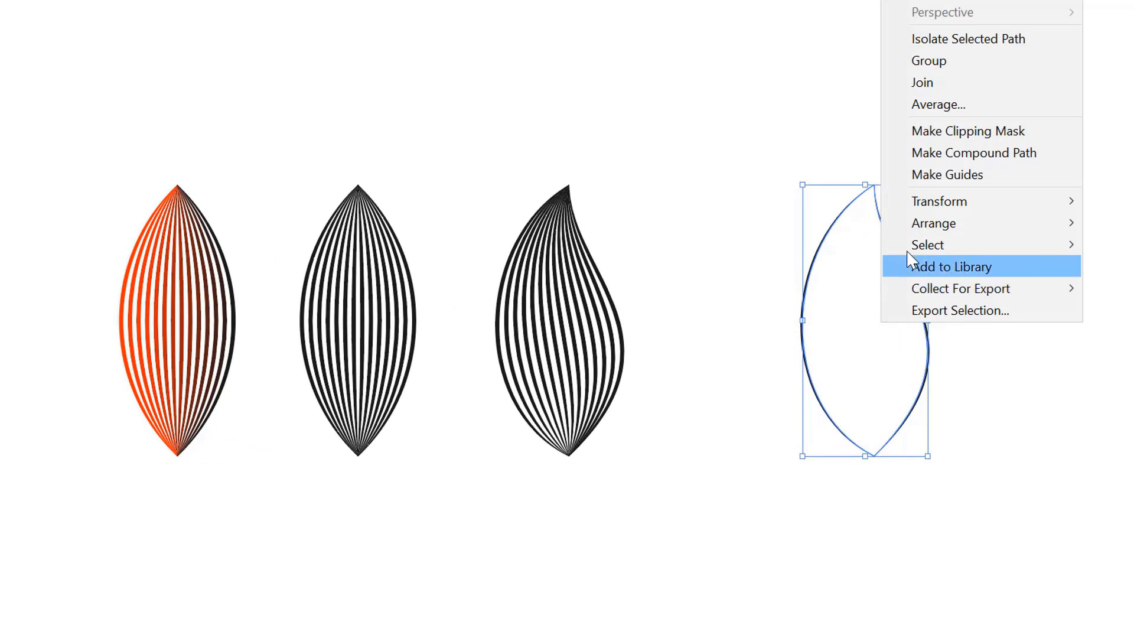
pyautogui.click(923, 227)
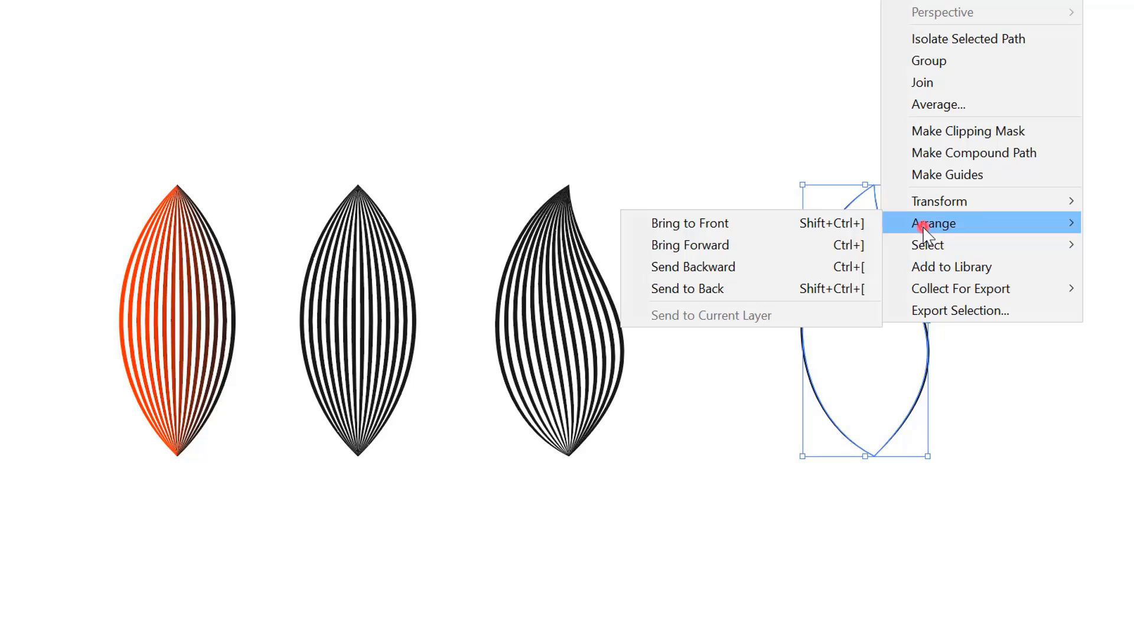
pyautogui.click(848, 288)
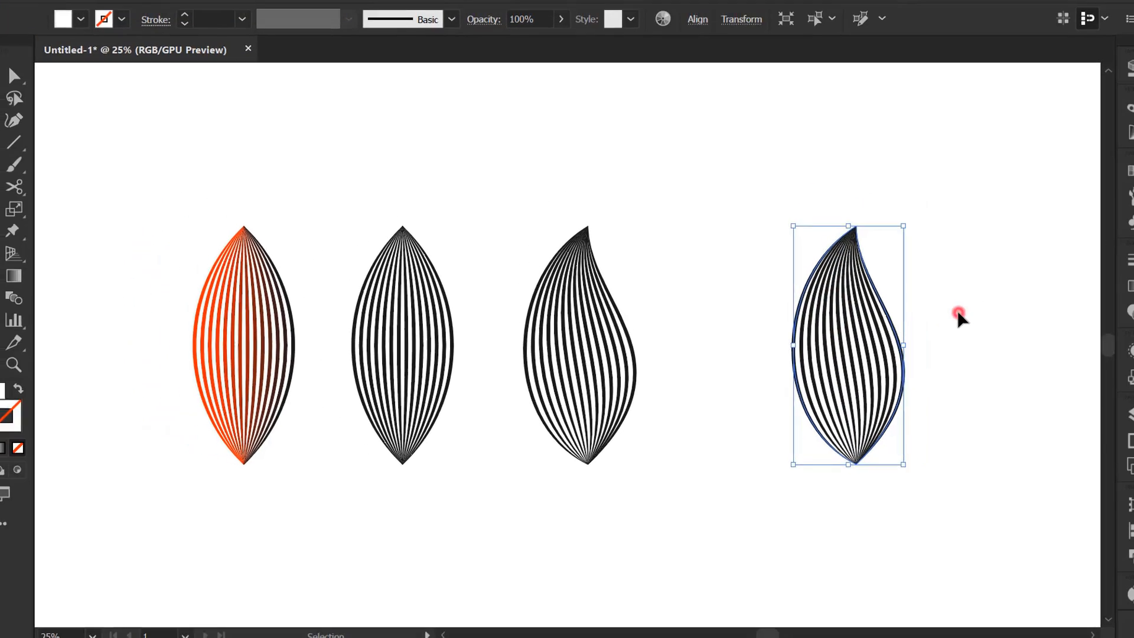
pyautogui.click(958, 317)
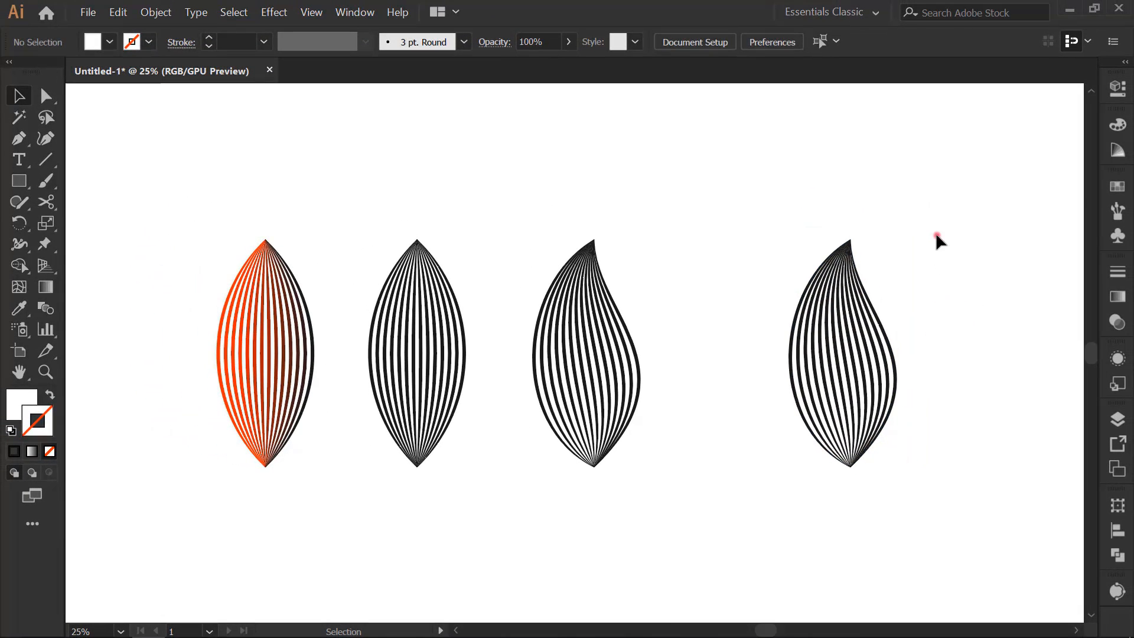
# Step: Group the striped leaf with its white backing and move the group left beside the third leaf
pyautogui.moveTo(937, 236); pyautogui.dragTo(776, 400)
pyautogui.rightClick(827, 328)
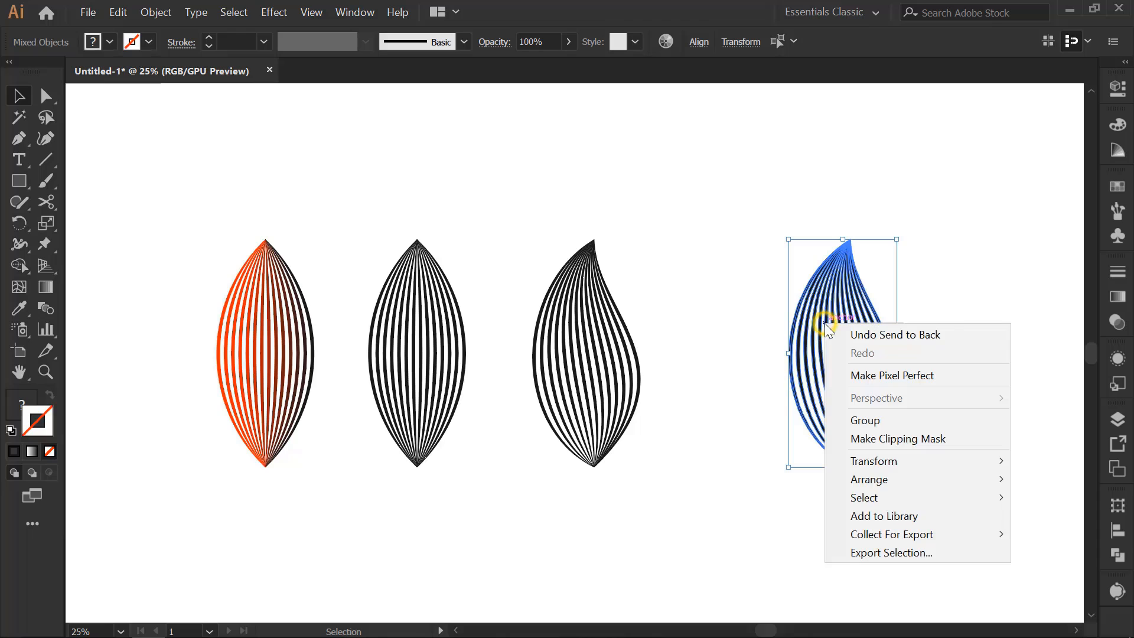
pyautogui.click(864, 420)
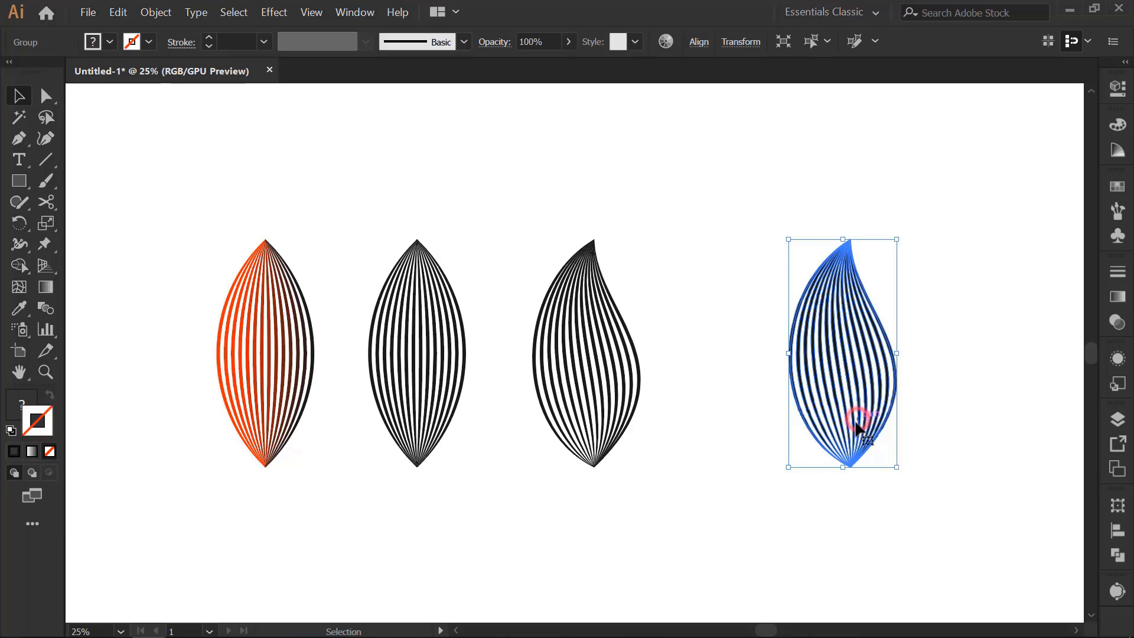
pyautogui.click(757, 469)
pyautogui.moveTo(841, 381); pyautogui.dragTo(733, 408)
pyautogui.click(818, 514)
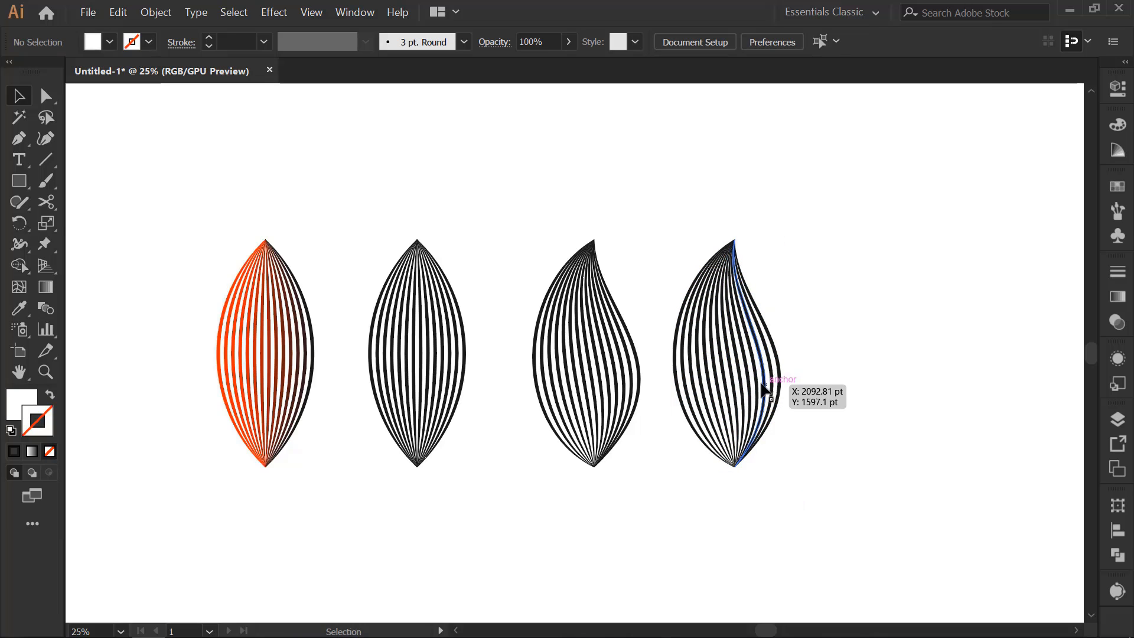
pyautogui.moveTo(532, 387); pyautogui.dragTo(582, 387)
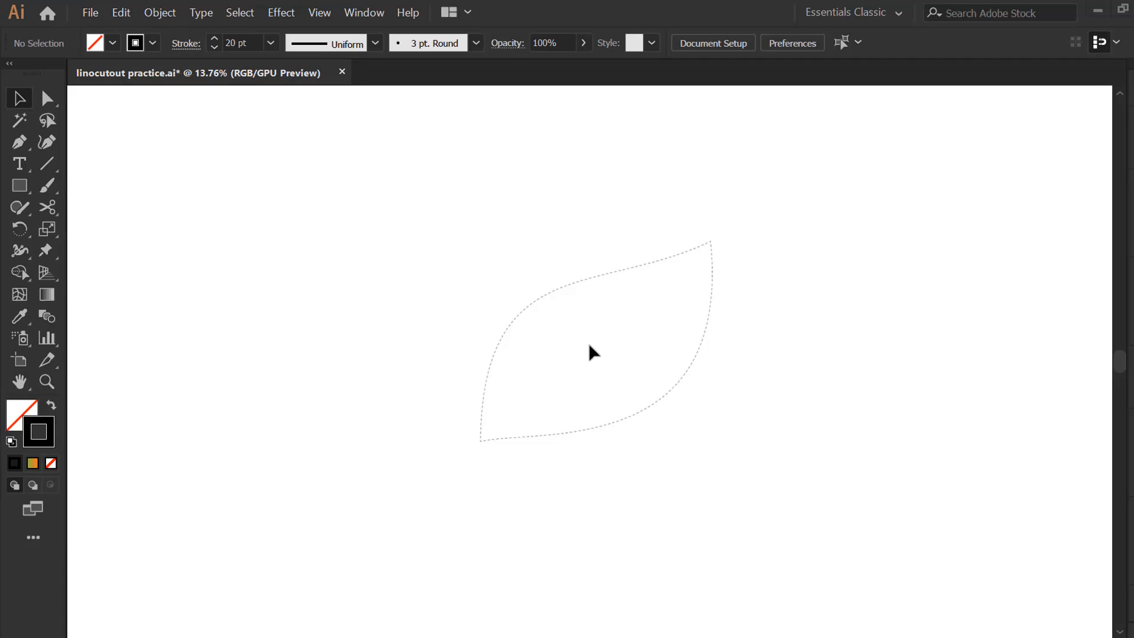
# Step: Draw a closed leaf outline with the Pen tool, placing curved anchors at both tips of the dashed leaf template
pyautogui.click(20, 142)
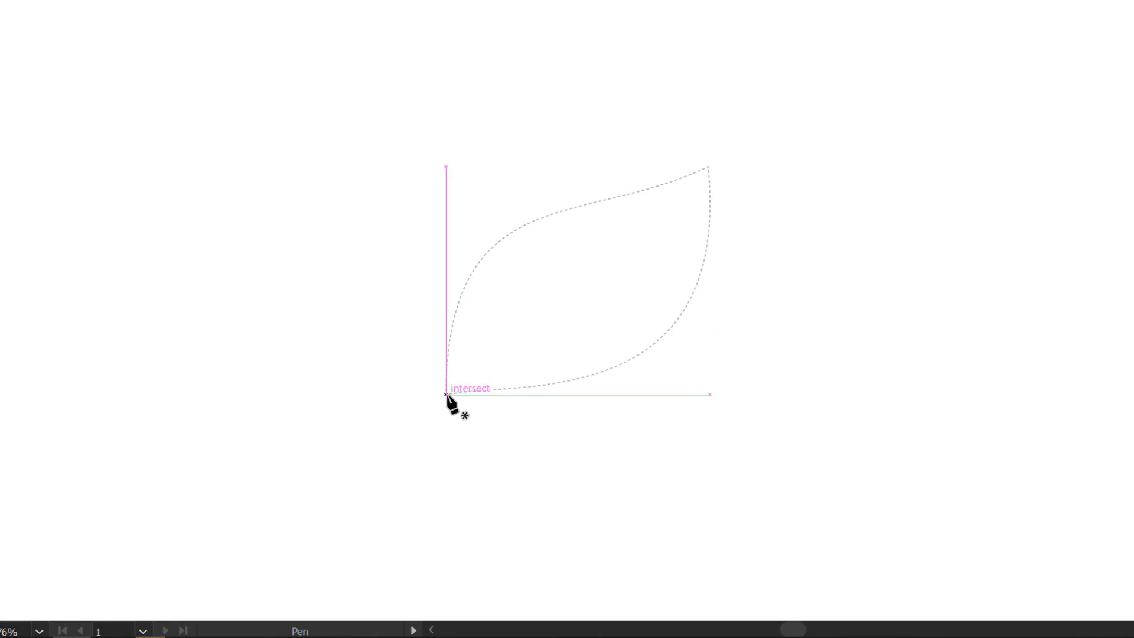
pyautogui.moveTo(445, 394); pyautogui.dragTo(446, 289)
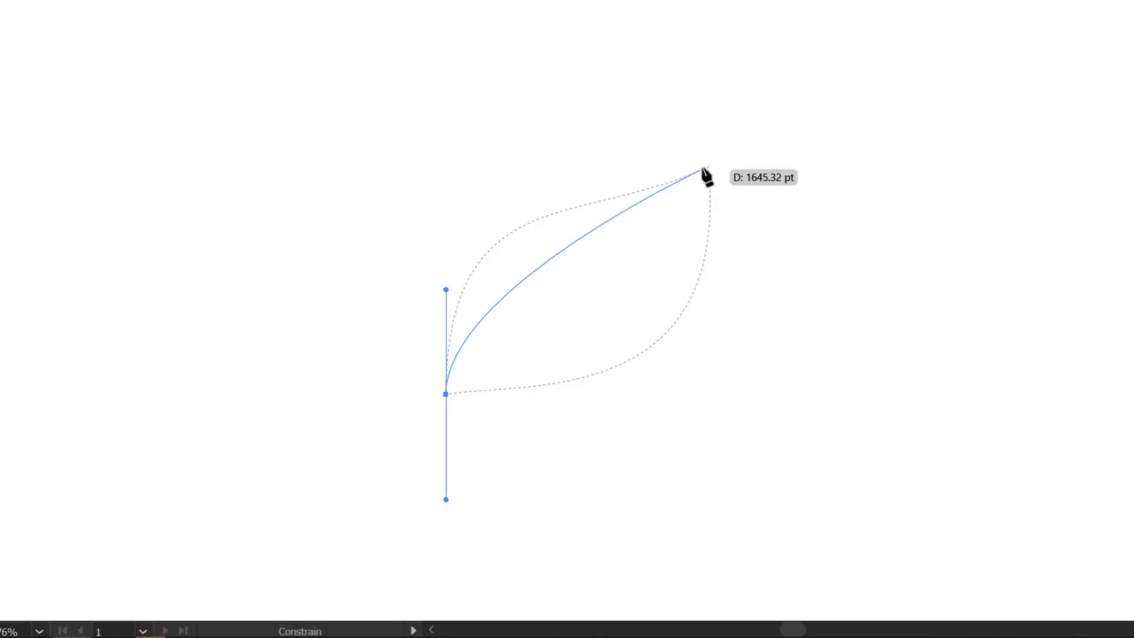
pyautogui.moveTo(709, 167); pyautogui.dragTo(717, 344)
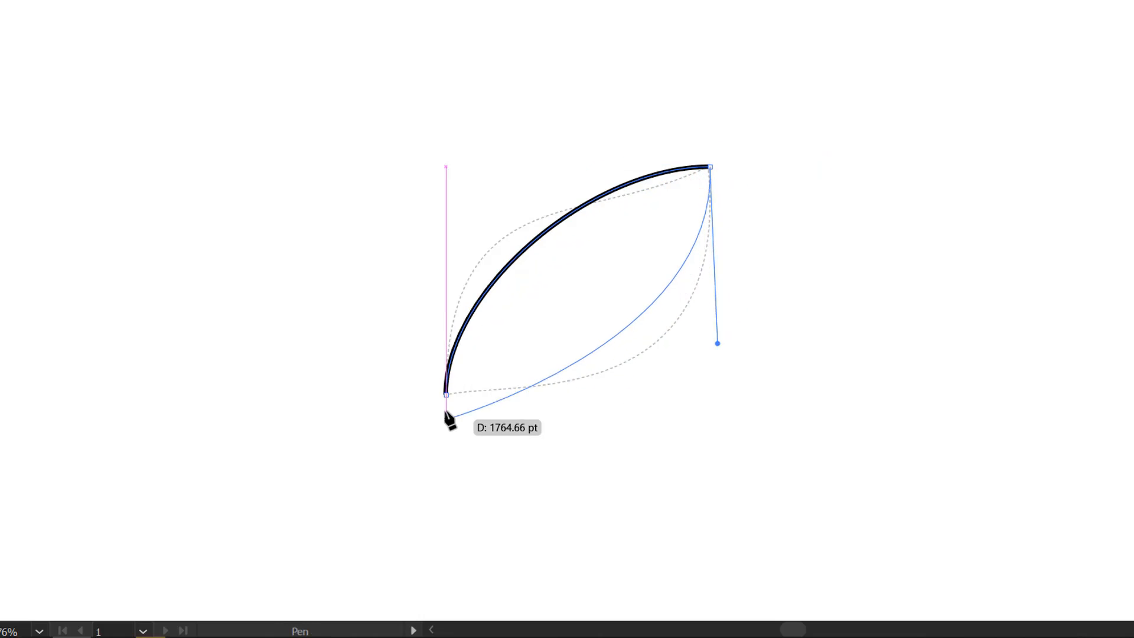
pyautogui.moveTo(447, 394); pyautogui.dragTo(355, 400)
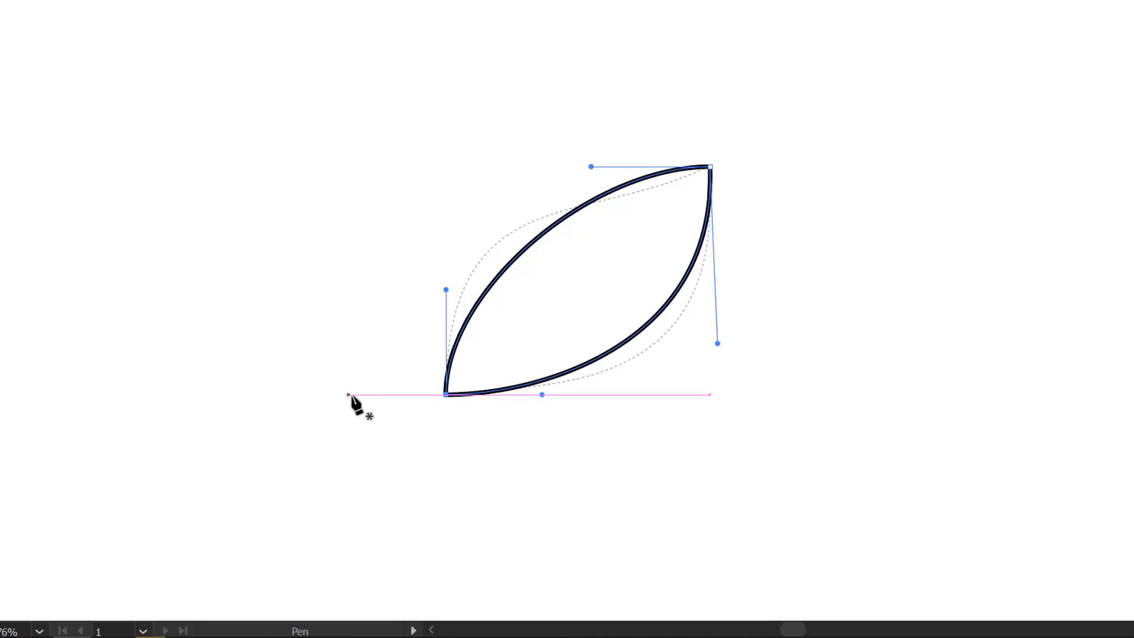
# Step: Reshape the new leaf's upper curve to follow the dashed template by adjusting the direction handles at both tips
pyautogui.moveTo(445, 290); pyautogui.dragTo(442, 216)
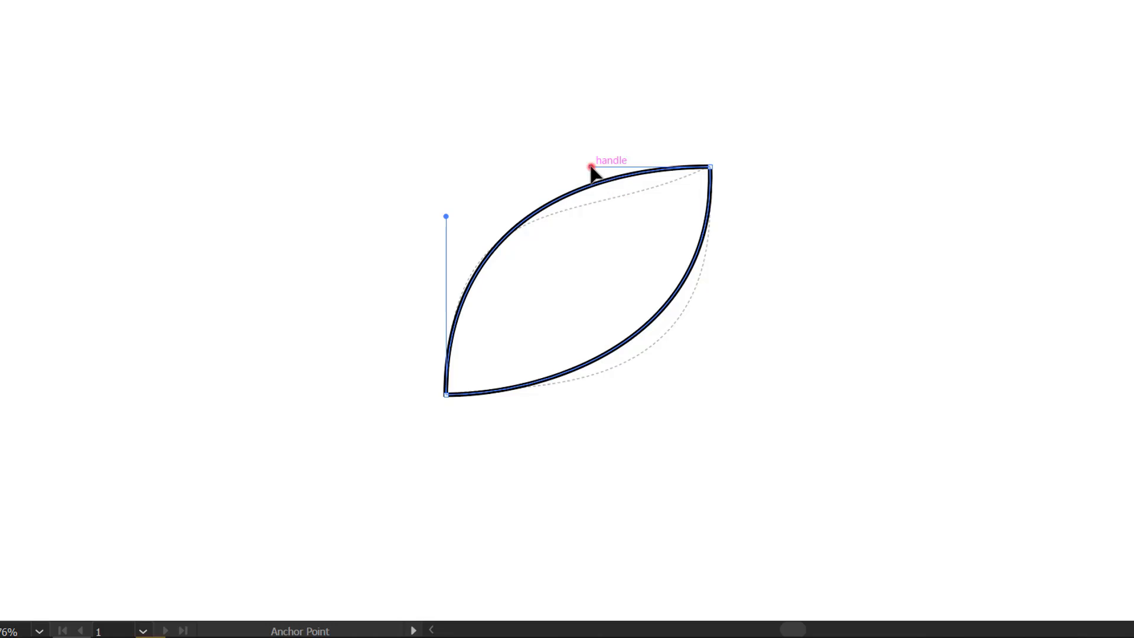
pyautogui.moveTo(591, 167); pyautogui.dragTo(596, 211)
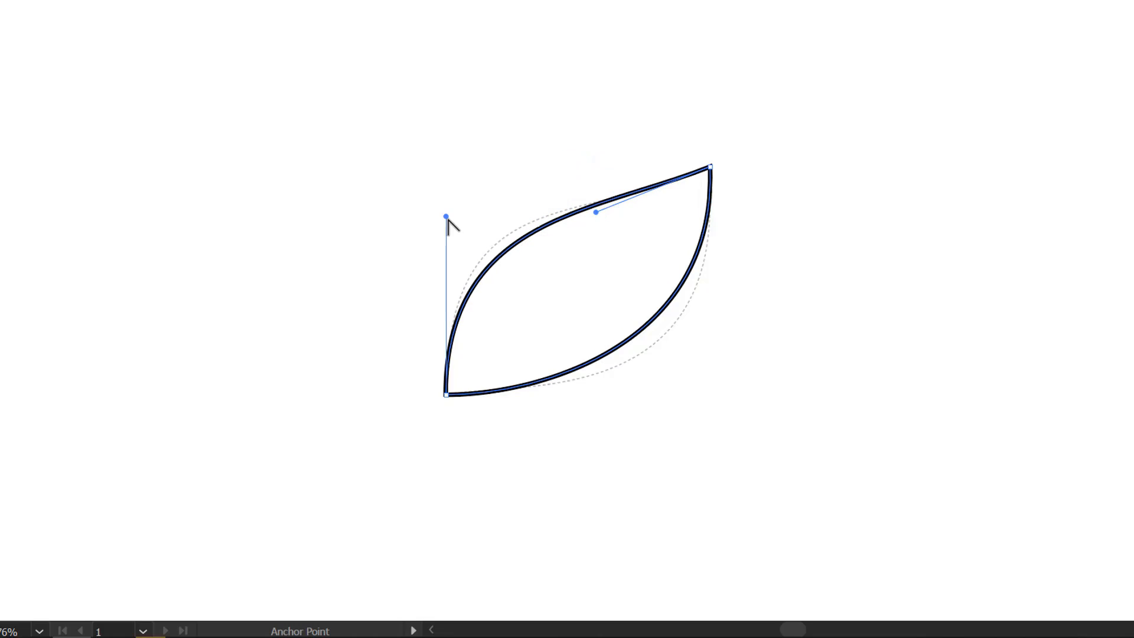
pyautogui.moveTo(446, 216); pyautogui.dragTo(446, 189)
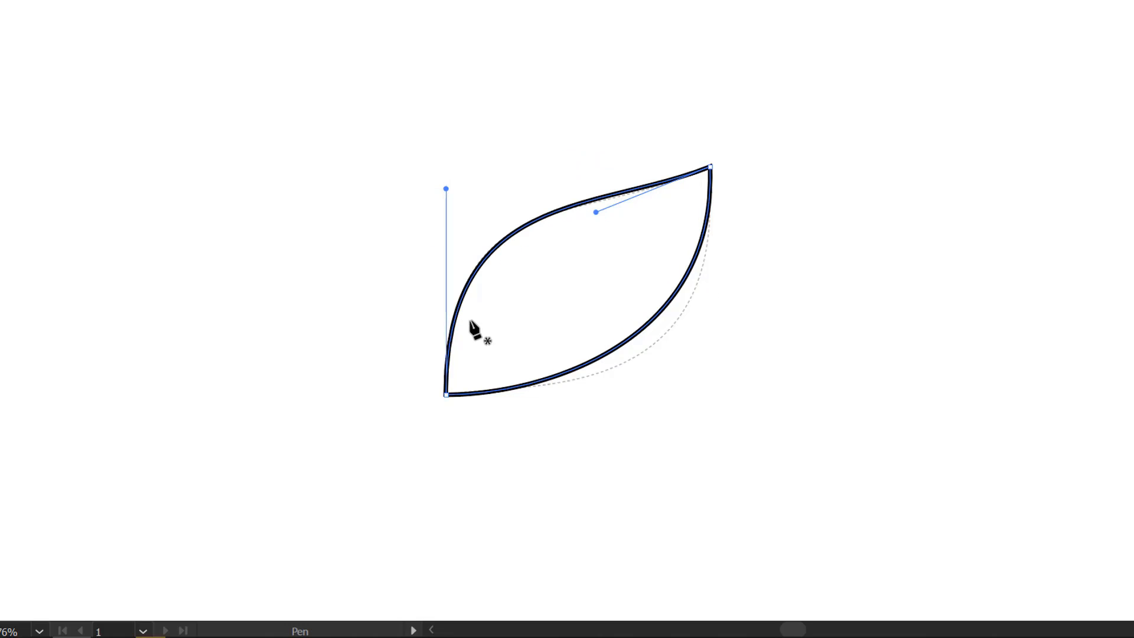
# Step: Reshape the leaf's lower curve to match the dashed template by adjusting both direction handles, and deselect the outline
pyautogui.moveTo(527, 443); pyautogui.dragTo(511, 358)
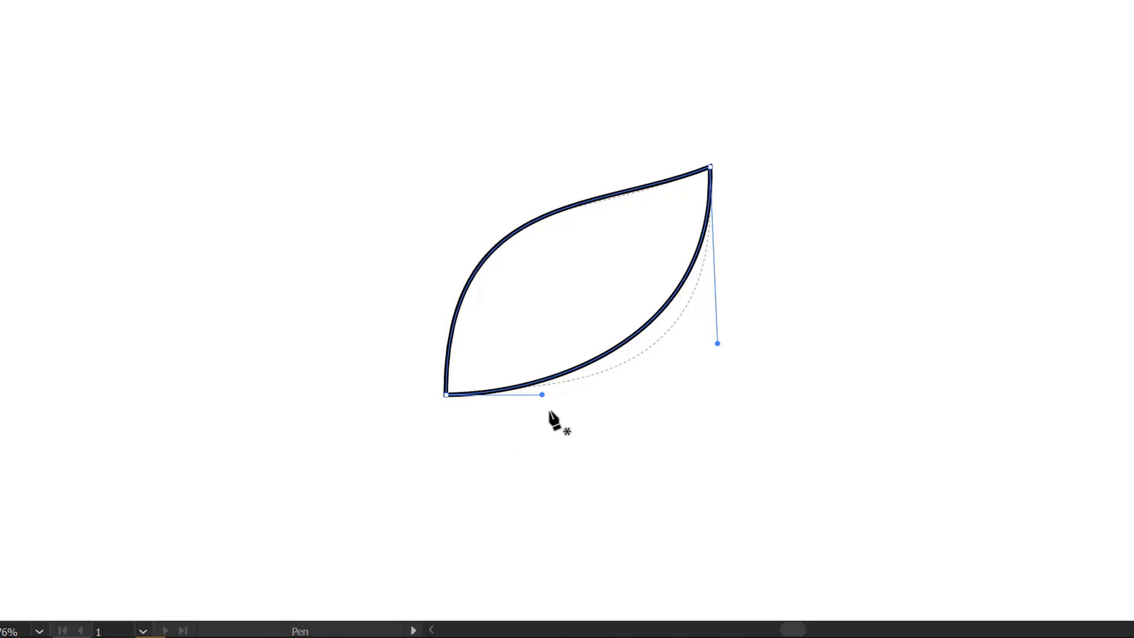
pyautogui.moveTo(543, 395); pyautogui.dragTo(612, 395)
pyautogui.moveTo(716, 344); pyautogui.dragTo(714, 373)
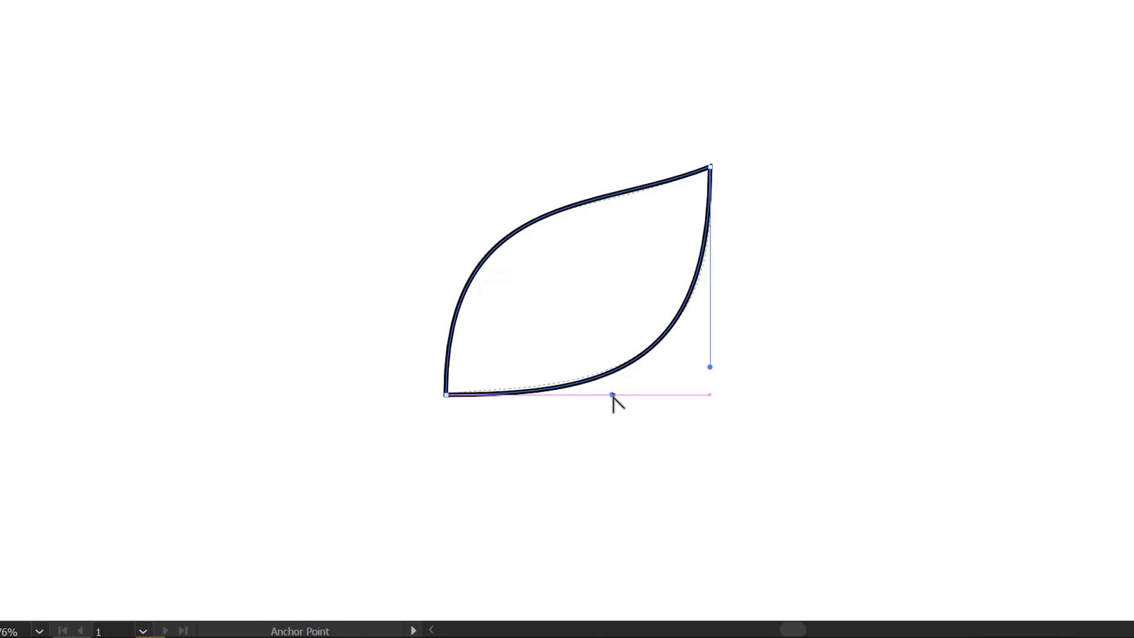
pyautogui.moveTo(612, 393); pyautogui.dragTo(614, 386)
pyautogui.keyDown('ctrl'); pyautogui.click(718, 448); pyautogui.keyUp('ctrl')
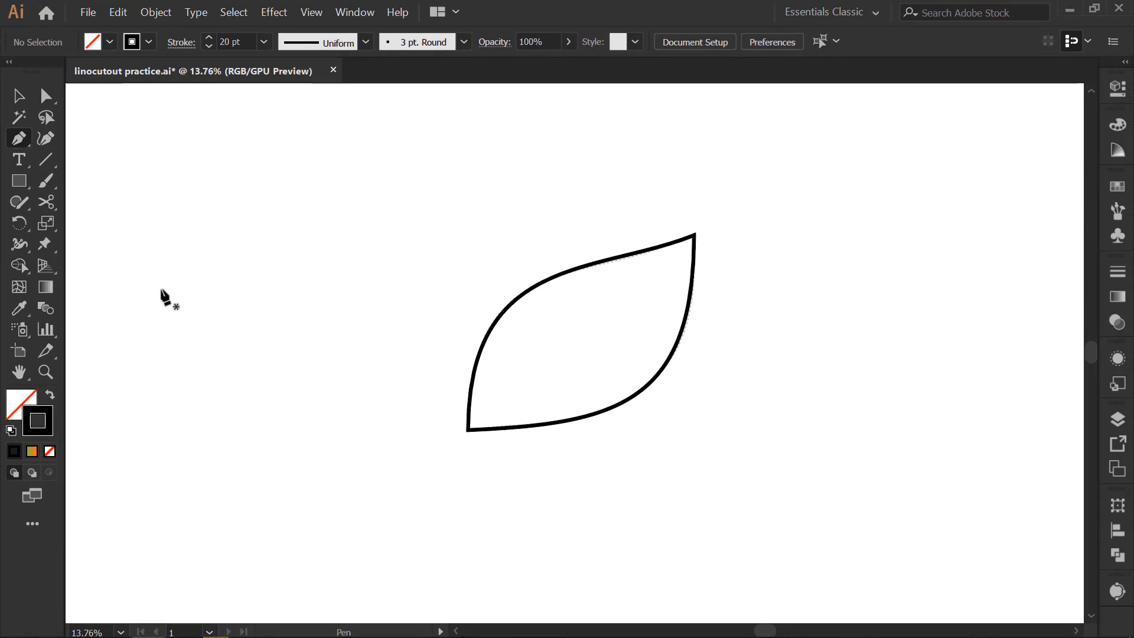
# Step: Select the leaf outline and duplicate it to the left of the original
pyautogui.click(21, 95)
pyautogui.moveTo(444, 322); pyautogui.dragTo(573, 332)
pyautogui.click(641, 307)
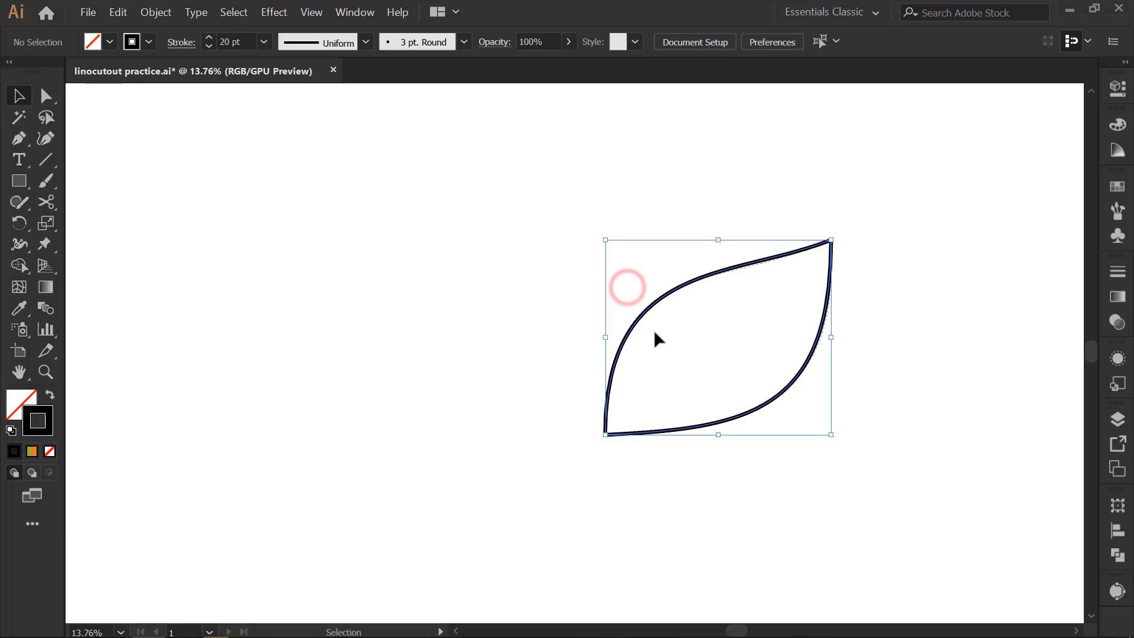
pyautogui.moveTo(653, 313); pyautogui.dragTo(362, 319)
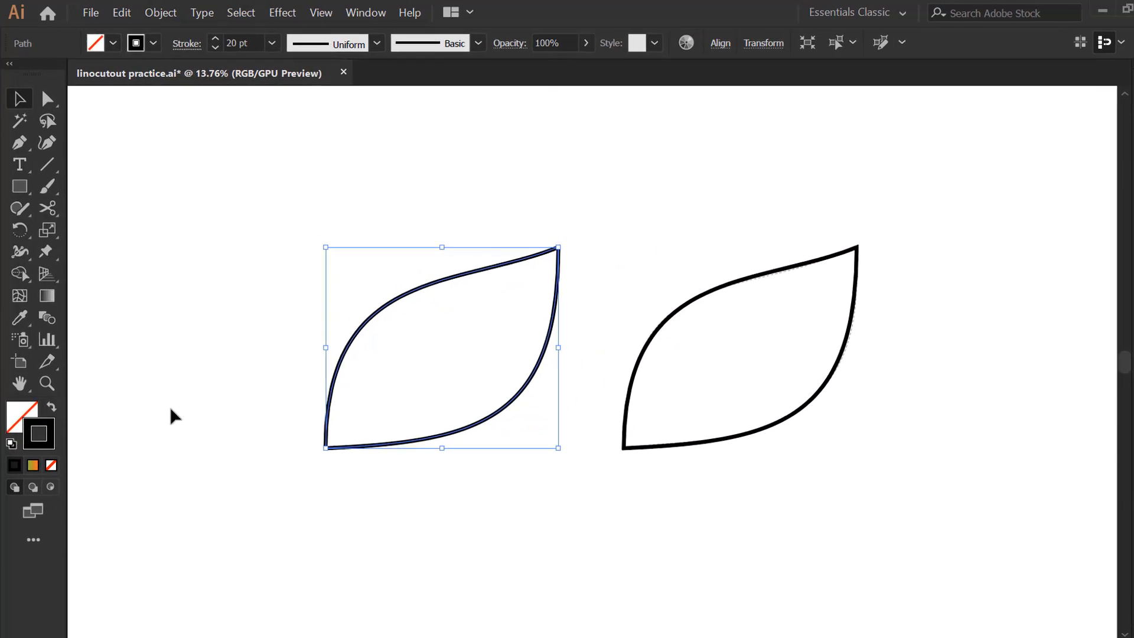
# Step: Split the duplicated leaf outline into two separate curves by cutting it at both tips with the Scissors tool
pyautogui.click(46, 202)
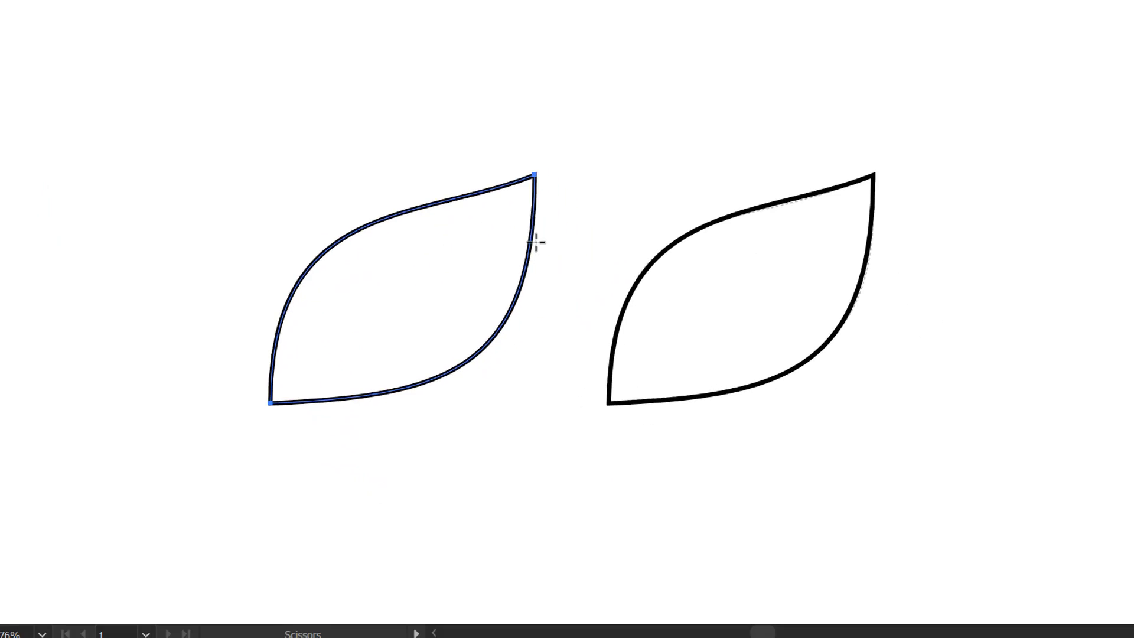
pyautogui.click(604, 249)
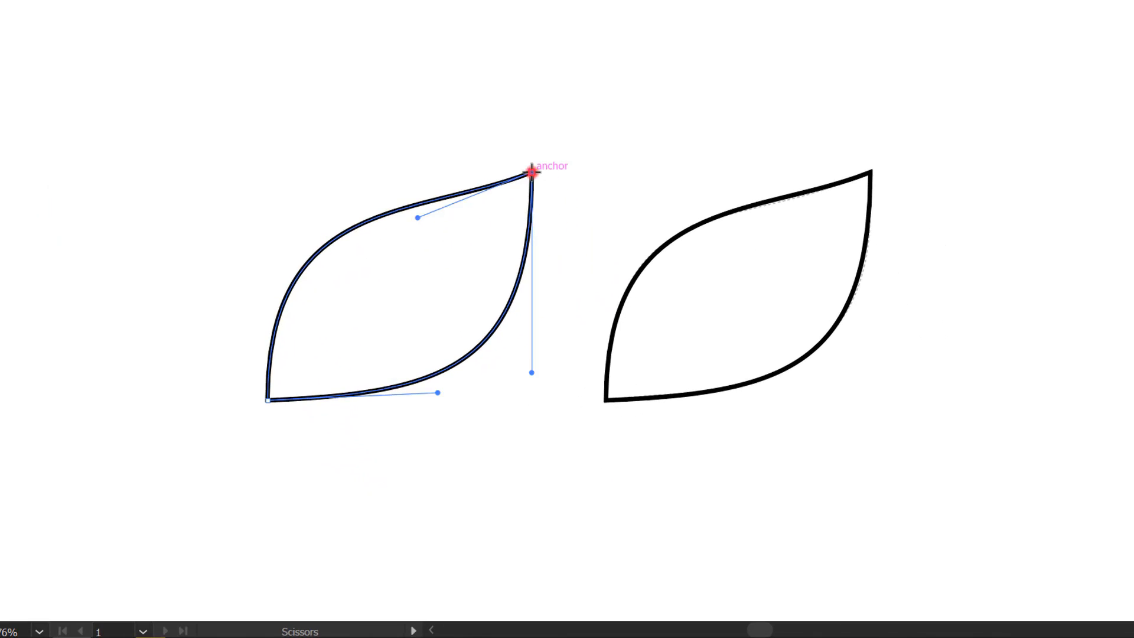
pyautogui.click(267, 400)
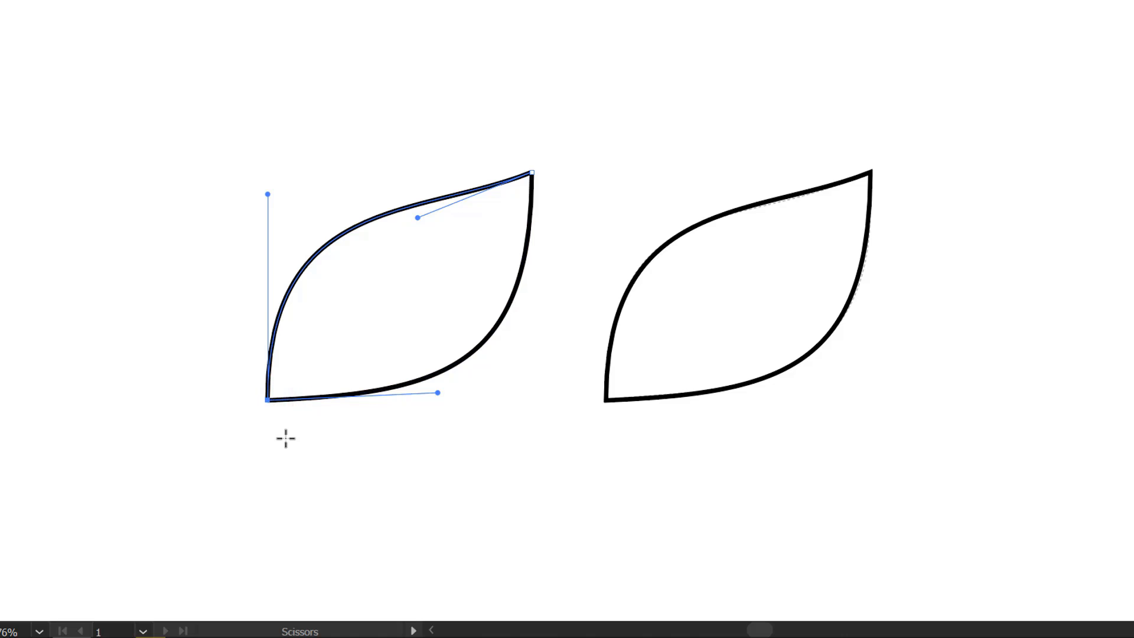
pyautogui.click(4, 91)
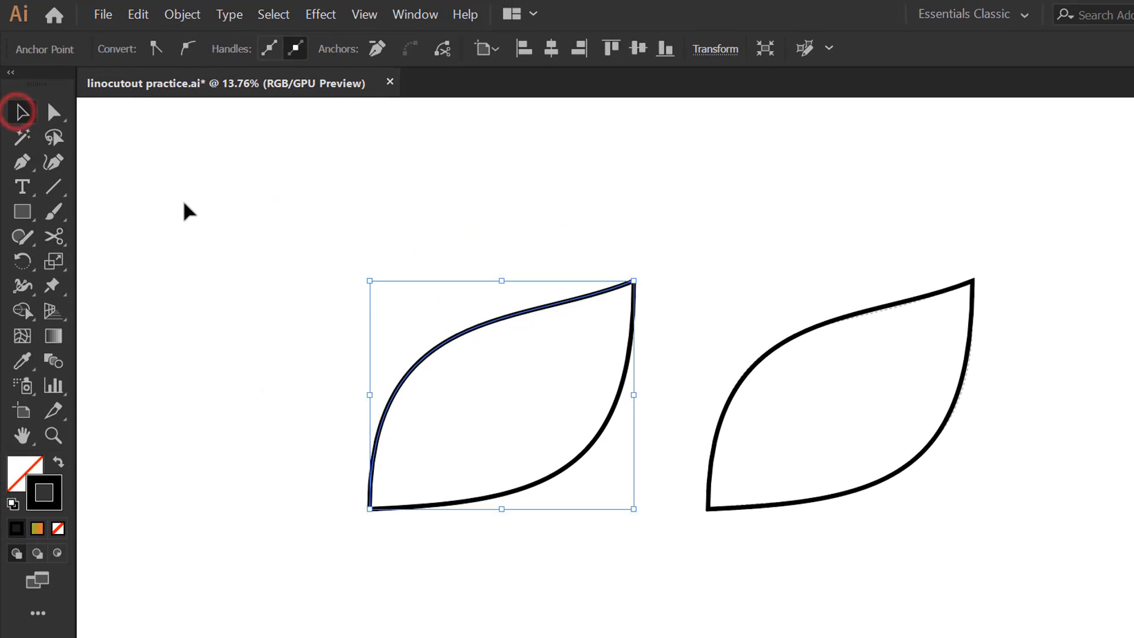
pyautogui.click(515, 218)
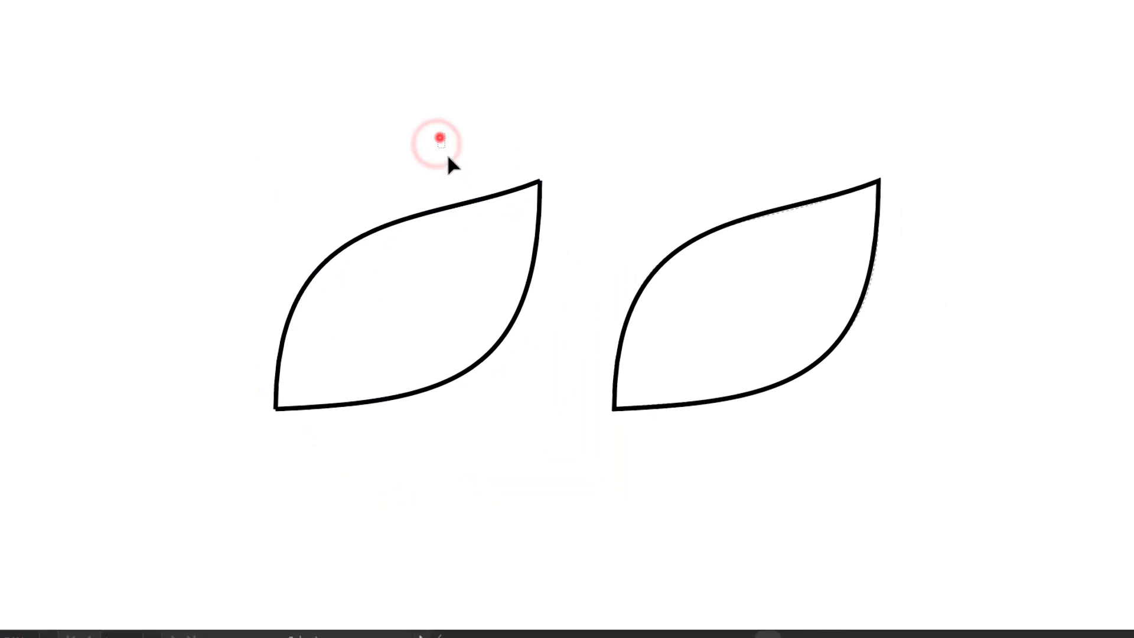
# Step: Apply the elliptical width profile that tapers at both ends to the two cut leaf curves
pyautogui.moveTo(448, 159); pyautogui.dragTo(552, 333)
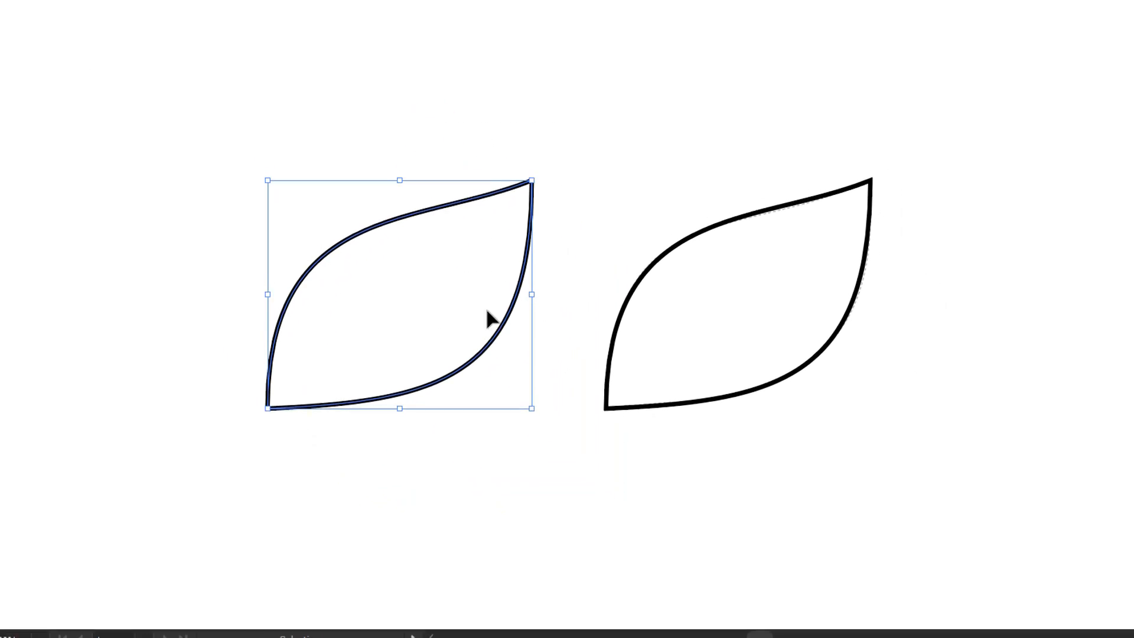
pyautogui.click(303, 55)
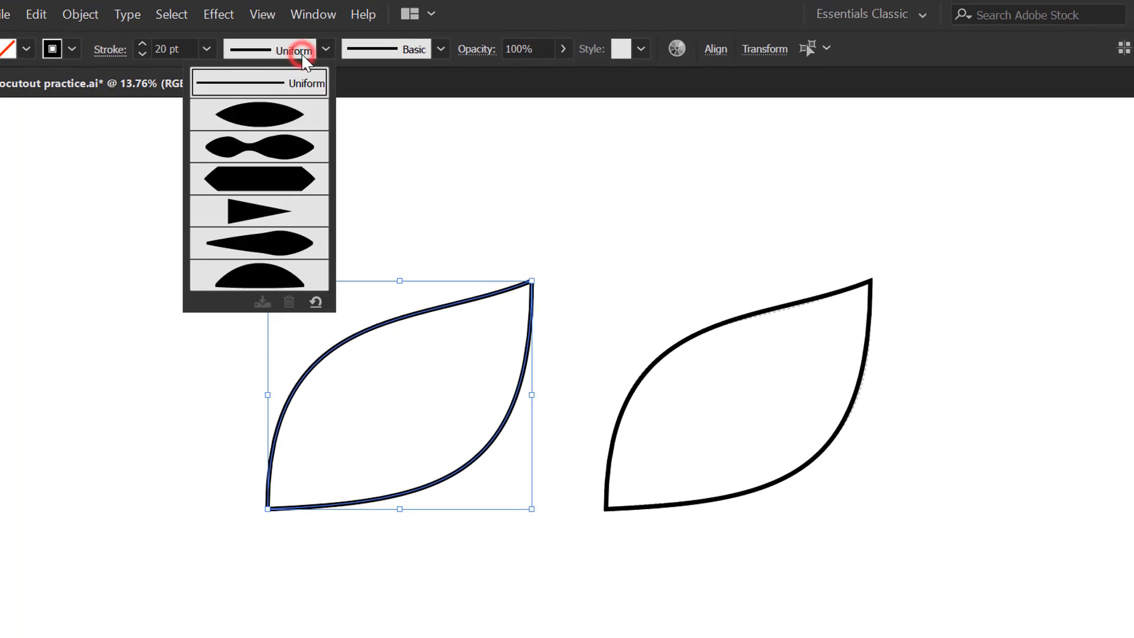
pyautogui.click(300, 116)
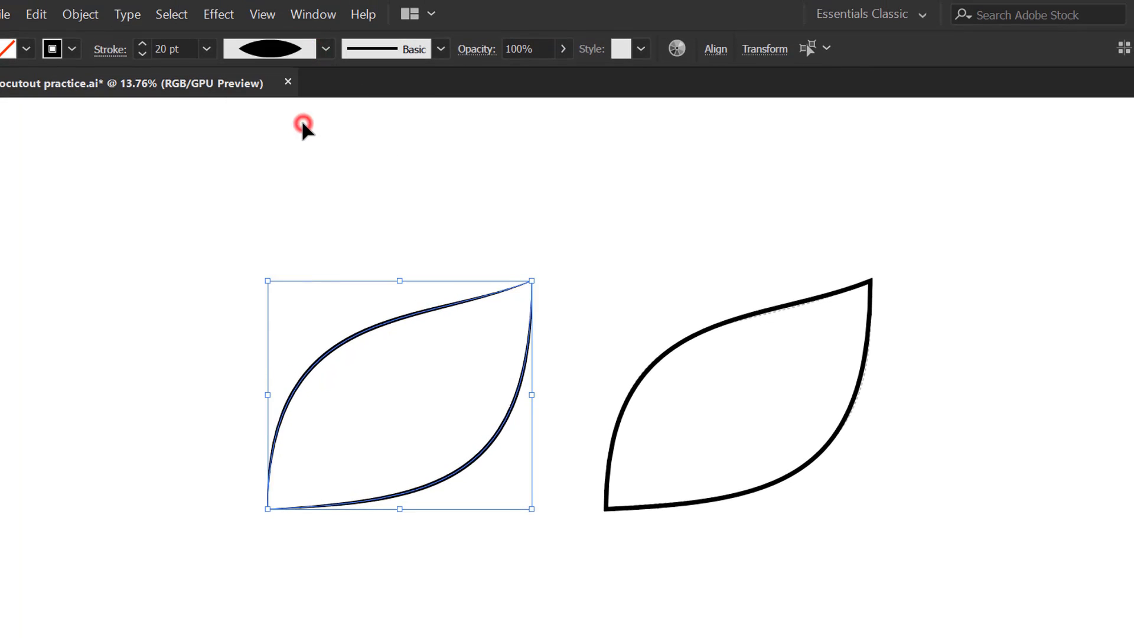
pyautogui.click(409, 209)
# Step: Move the cut leaf's upper curve straight up, away from the lower curve
pyautogui.moveTo(335, 292); pyautogui.dragTo(370, 408)
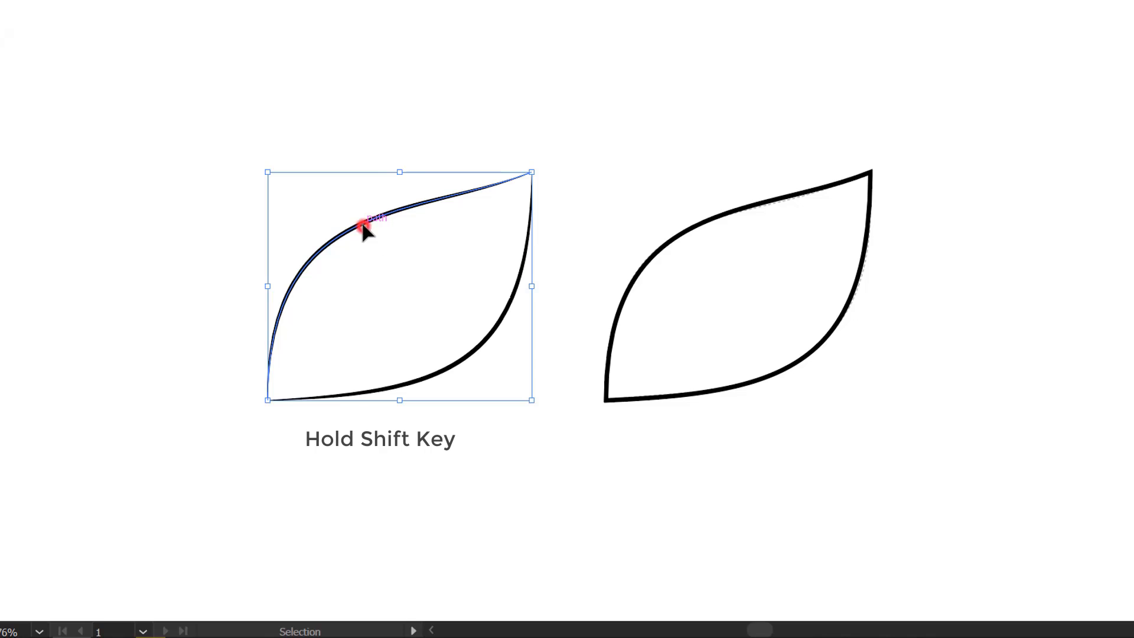
pyautogui.moveTo(366, 228); pyautogui.dragTo(361, 145)
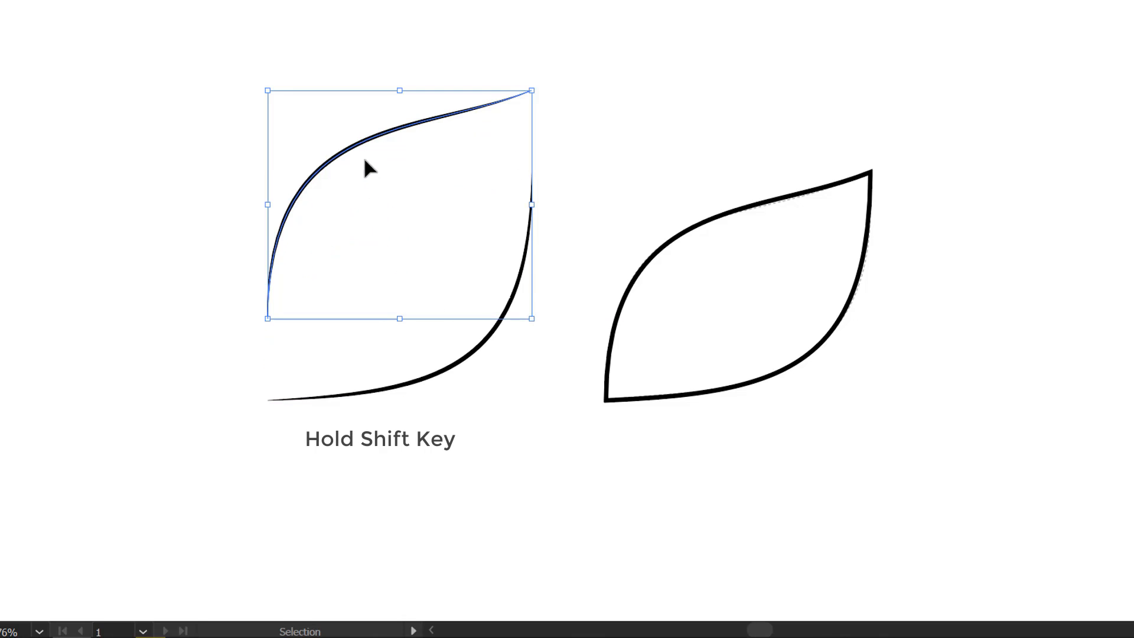
pyautogui.click(392, 245)
# Step: Blend the upper and lower curves by joining their right-hand end points with the Blend tool, and deselect the result
pyautogui.moveTo(355, 101); pyautogui.dragTo(422, 438)
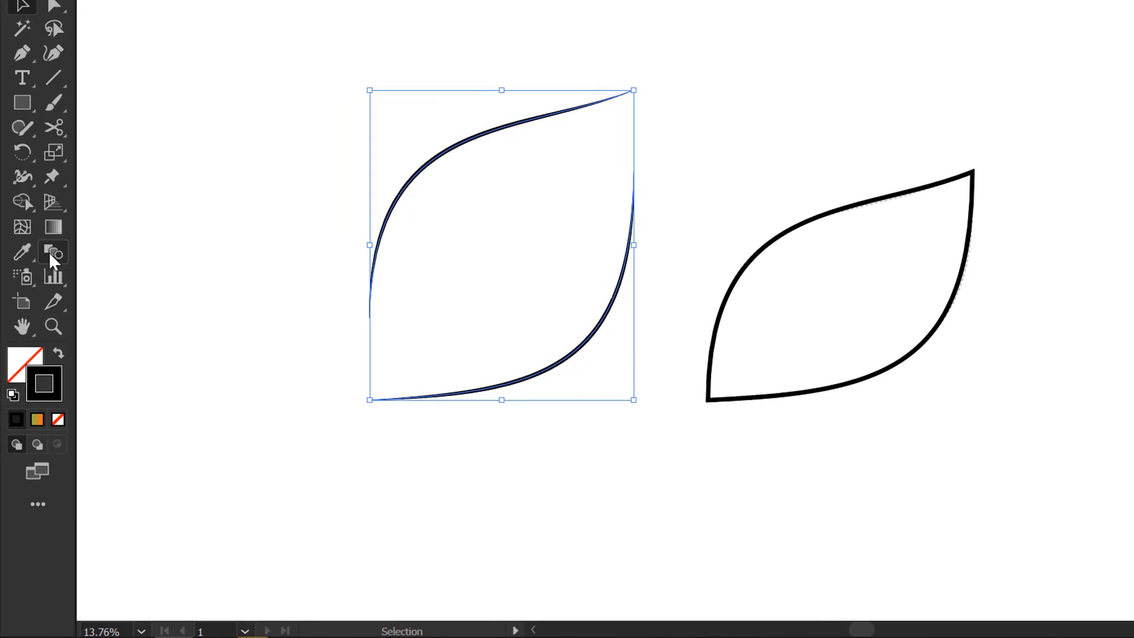
pyautogui.click(50, 251)
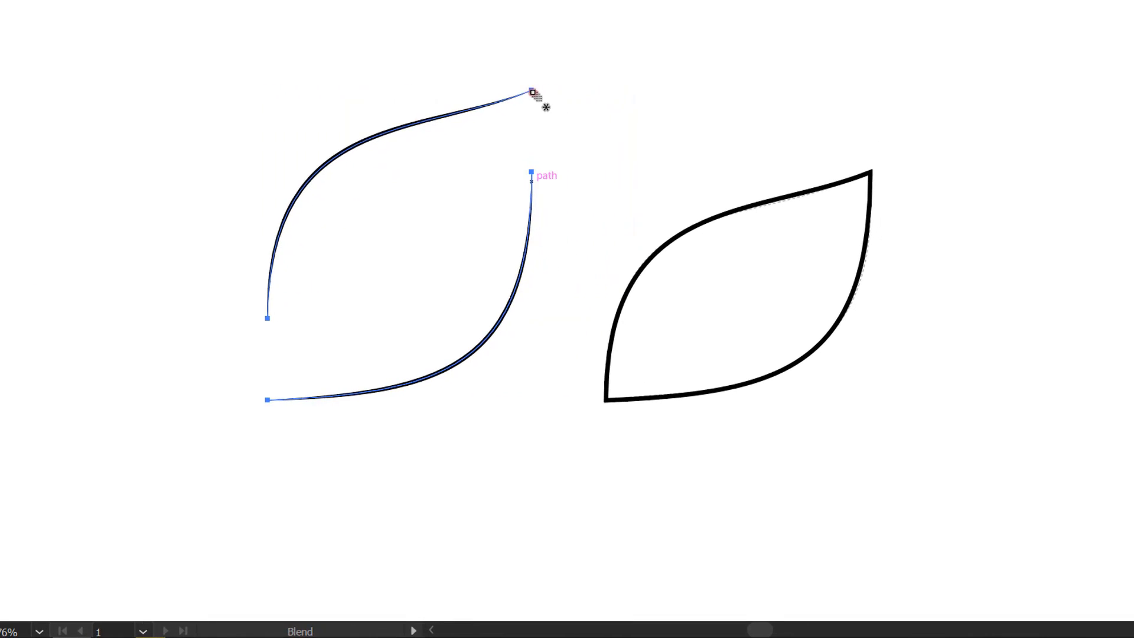
pyautogui.click(531, 91)
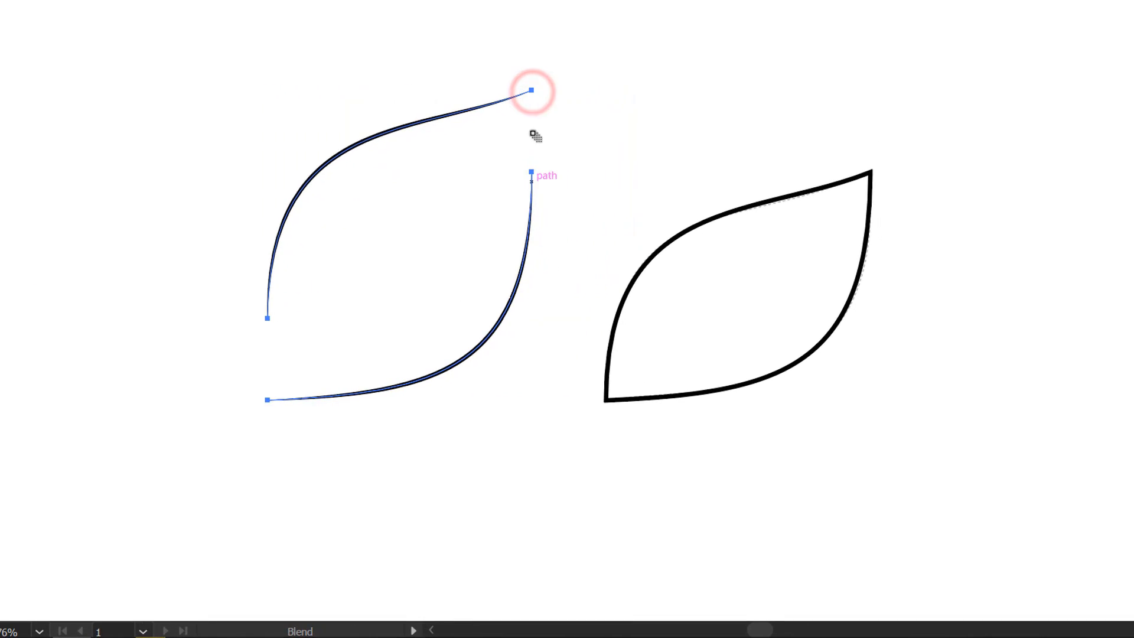
pyautogui.click(532, 173)
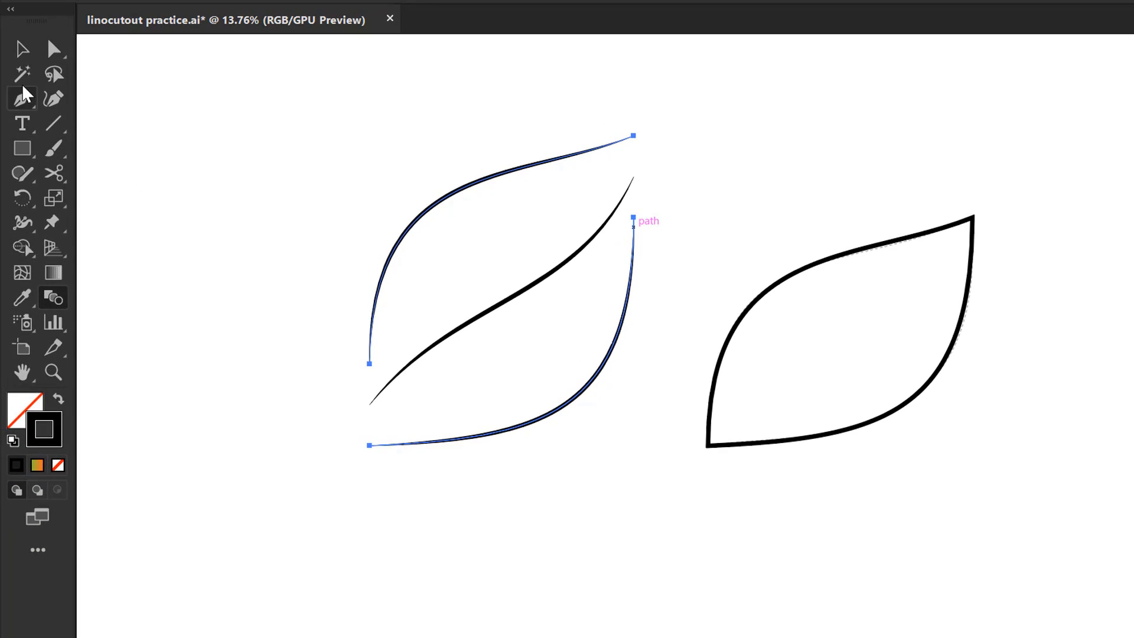
pyautogui.click(23, 58)
pyautogui.click(272, 251)
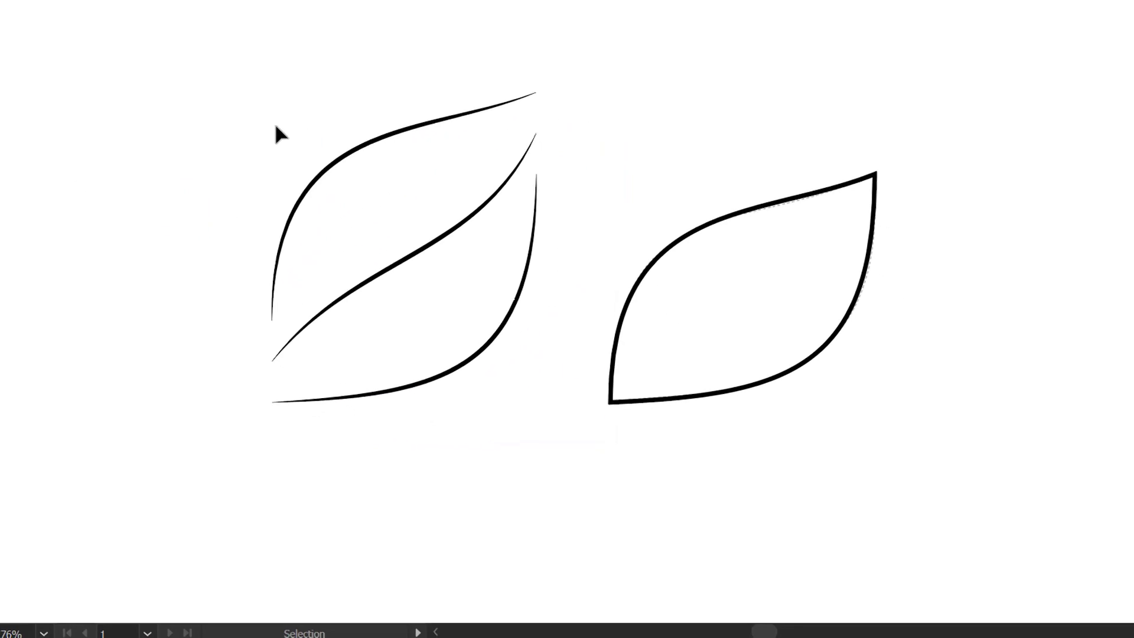
# Step: Isolate the blend, move its upper curve straight down until its tips meet the lower curve's, and exit isolation mode
pyautogui.moveTo(373, 139); pyautogui.dragTo(497, 348)
pyautogui.moveTo(394, 295); pyautogui.dragTo(417, 334)
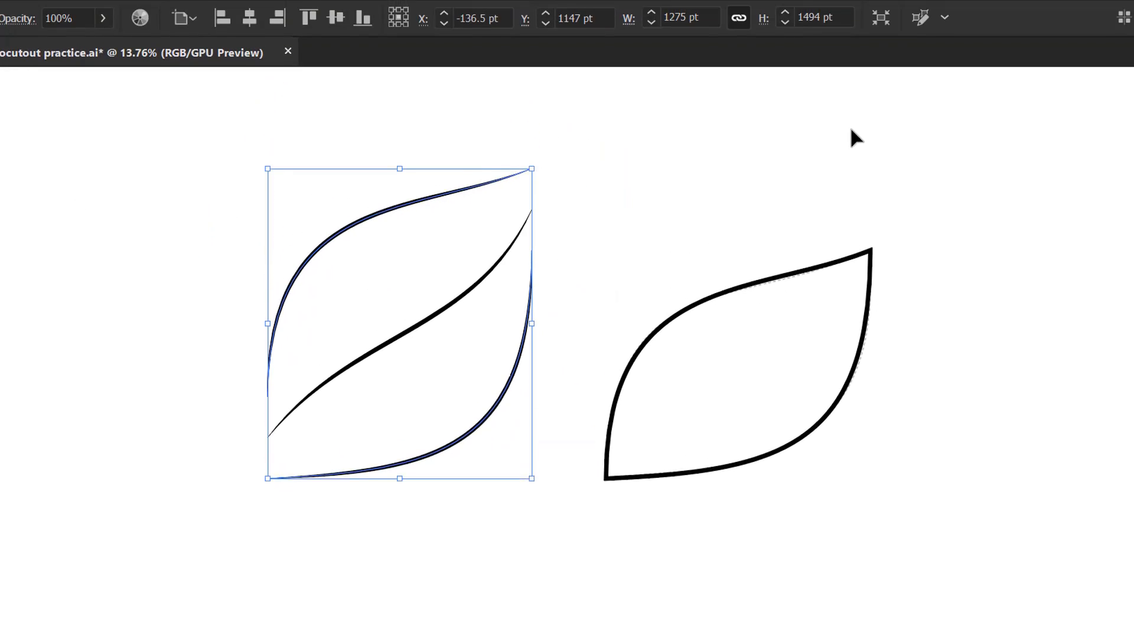
pyautogui.click(880, 48)
pyautogui.click(338, 211)
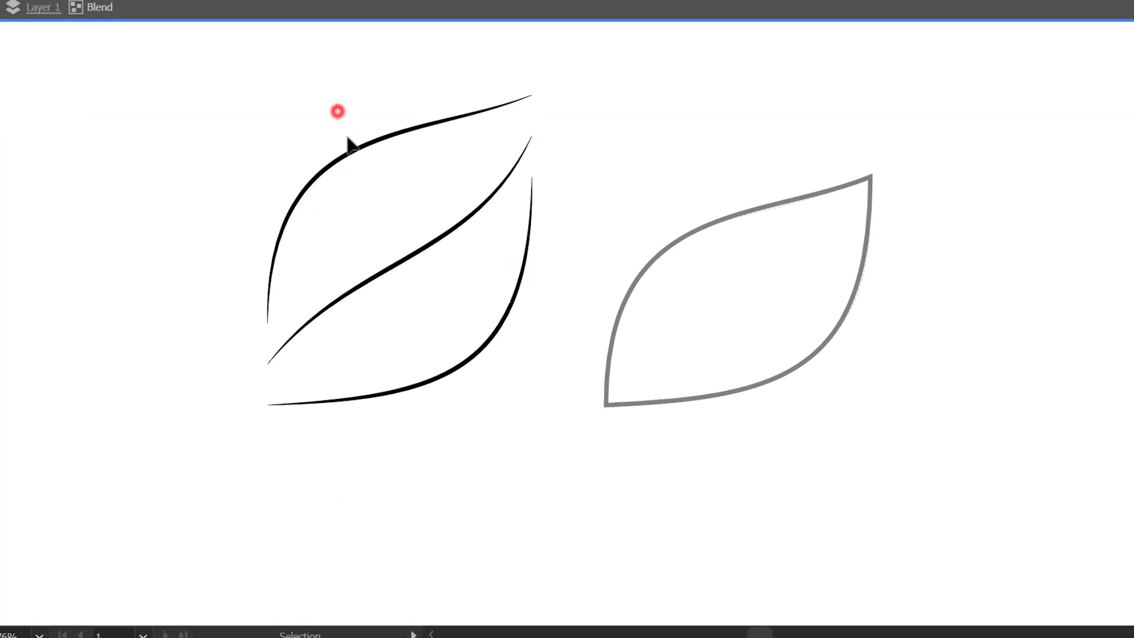
pyautogui.moveTo(371, 141); pyautogui.dragTo(374, 219)
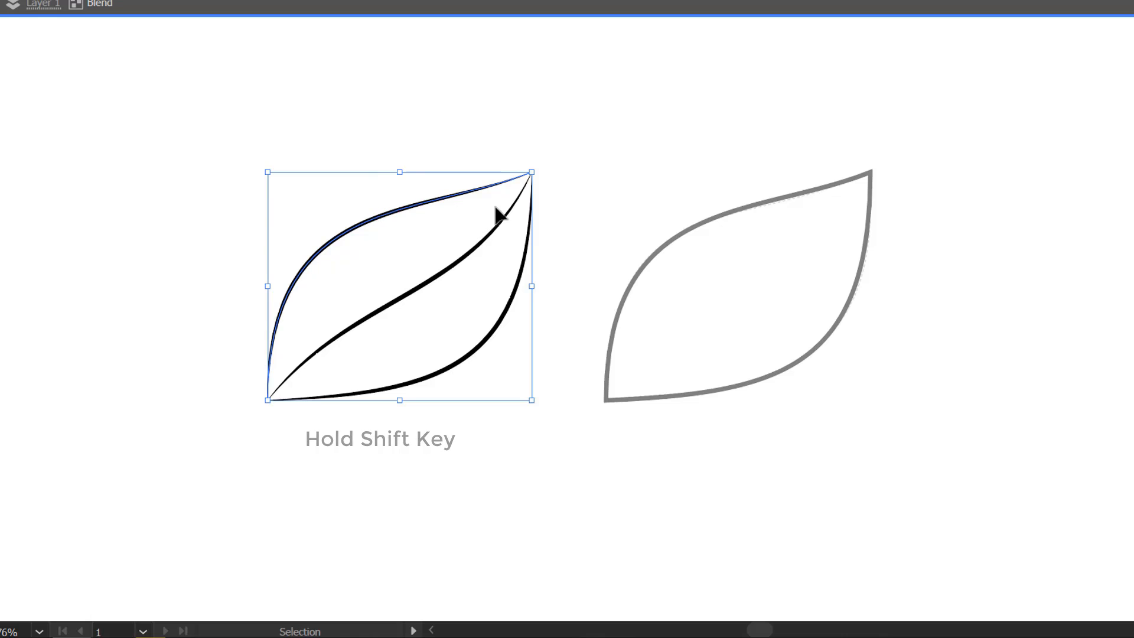
pyautogui.click(547, 132)
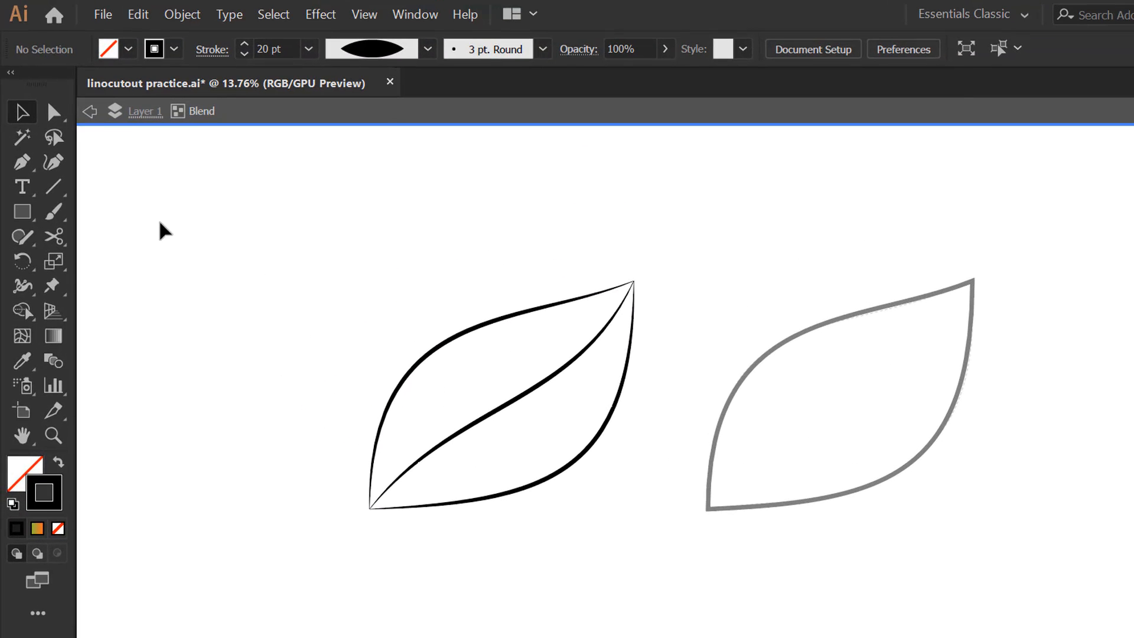
pyautogui.click(39, 59)
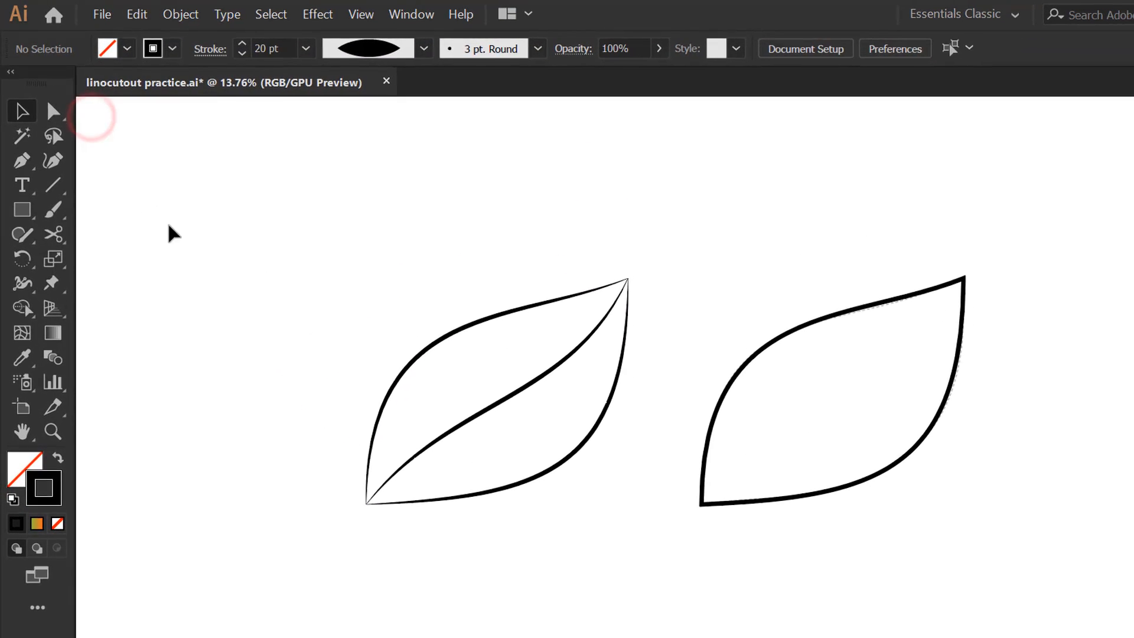
# Step: Set the leaf blend's spacing to Specified Steps with 9 steps, with preview turned on
pyautogui.moveTo(362, 230); pyautogui.dragTo(463, 463)
pyautogui.doubleClick(52, 299)
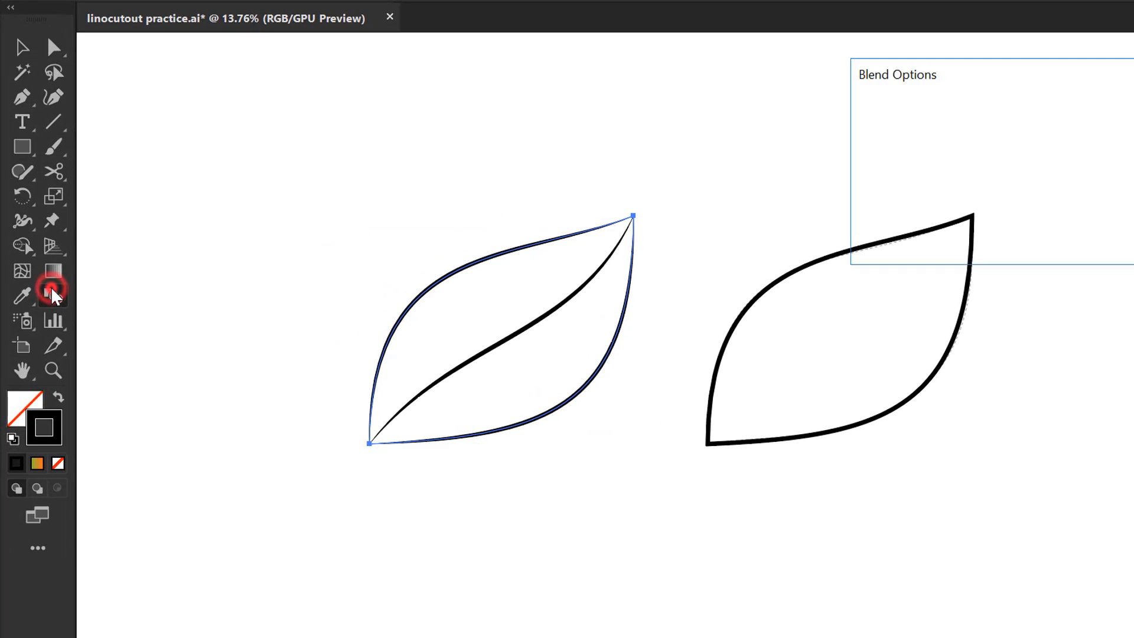
pyautogui.moveTo(801, 72); pyautogui.dragTo(700, 96)
pyautogui.click(670, 230)
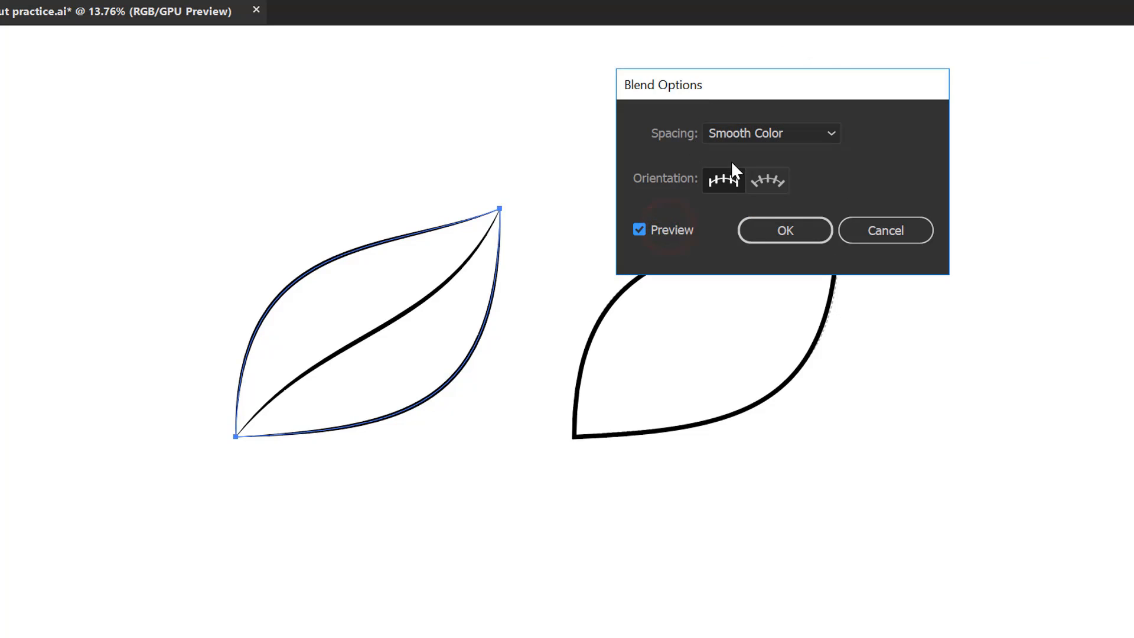
pyautogui.click(739, 133)
pyautogui.click(749, 182)
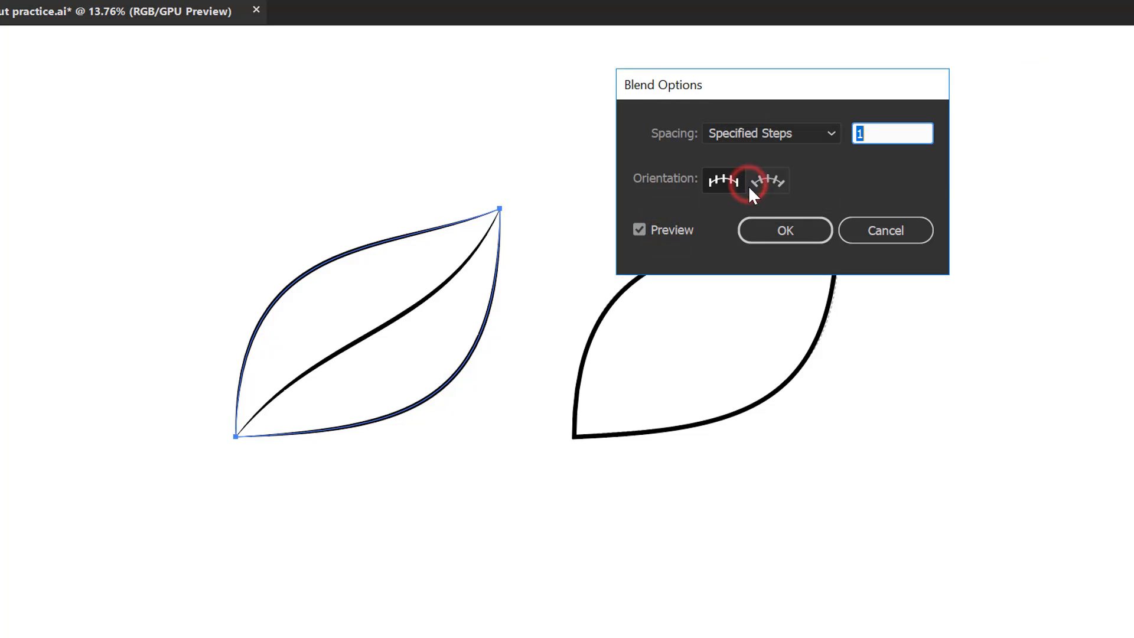
pyautogui.click(894, 132)
pyautogui.press('Up')
pyautogui.press('Up')
pyautogui.press('Up')
pyautogui.press('Up')
pyautogui.press('Up')
pyautogui.press('Up')
pyautogui.press('Up')
pyautogui.press('Up')
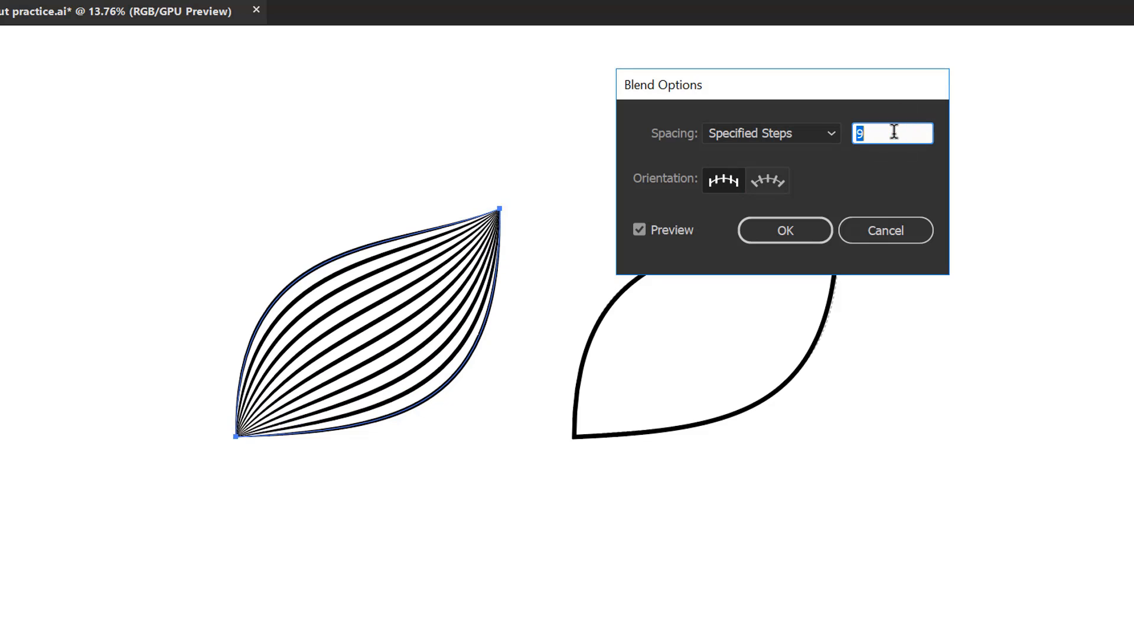
pyautogui.click(791, 231)
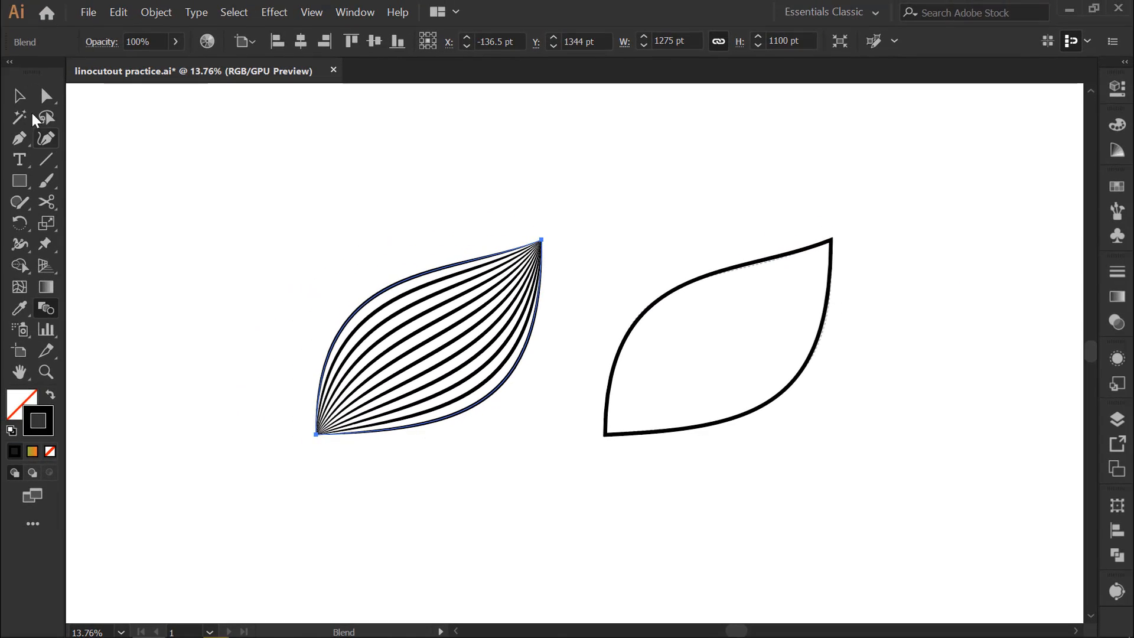
# Step: Remove the stroke from the original leaf outline and fill it with yellow
pyautogui.click(21, 95)
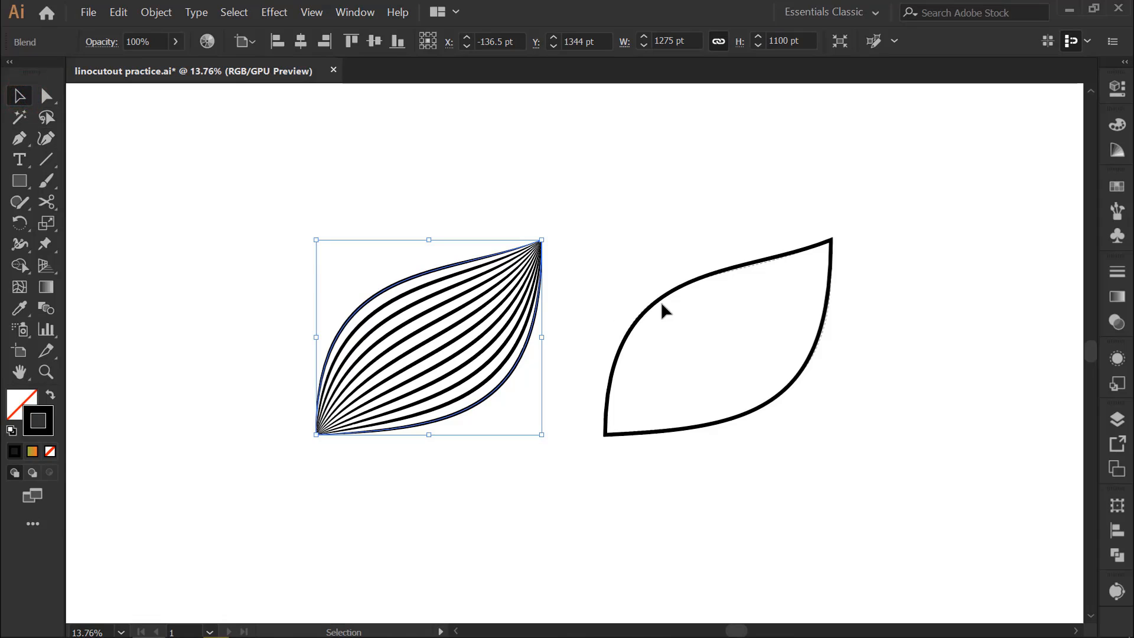
pyautogui.click(653, 258)
pyautogui.moveTo(661, 283); pyautogui.dragTo(716, 371)
pyautogui.click(147, 41)
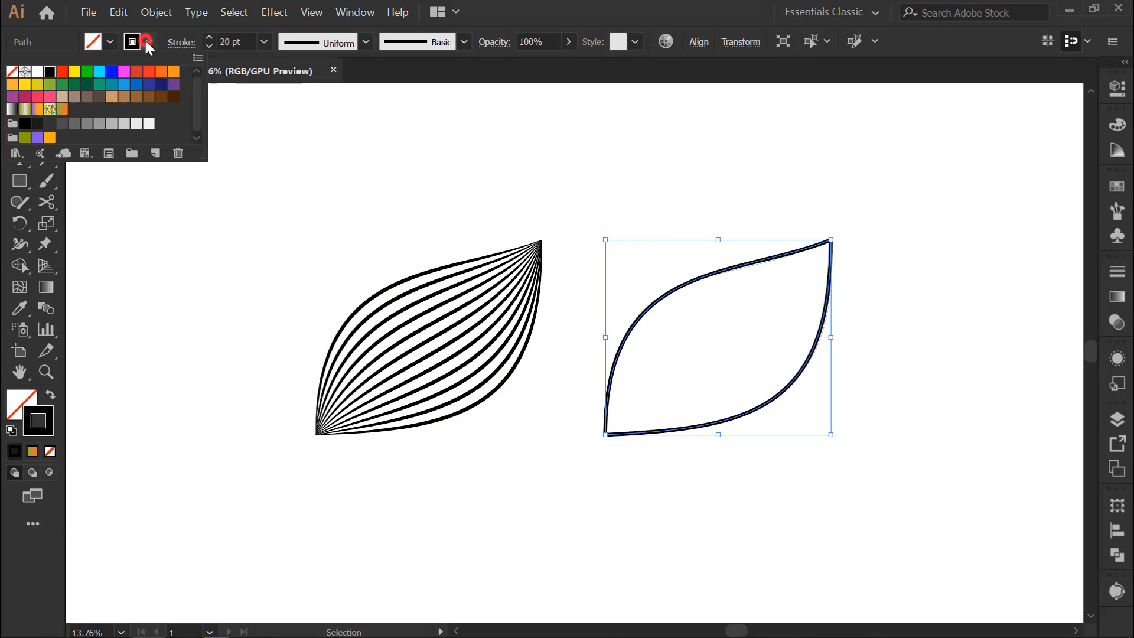
pyautogui.click(11, 71)
pyautogui.click(112, 41)
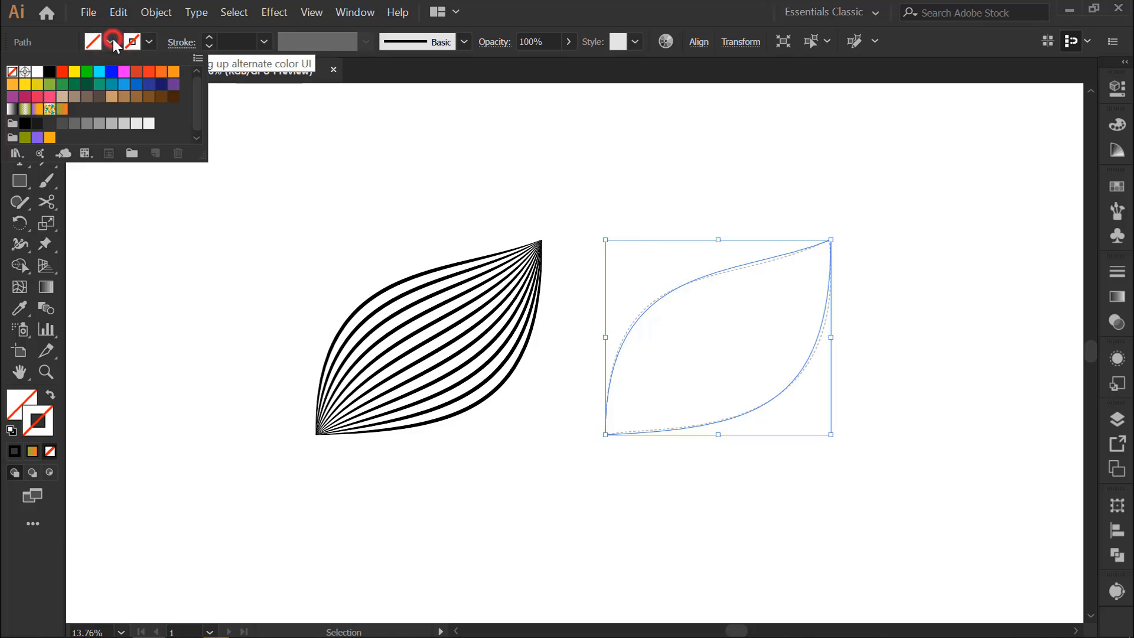
pyautogui.click(76, 72)
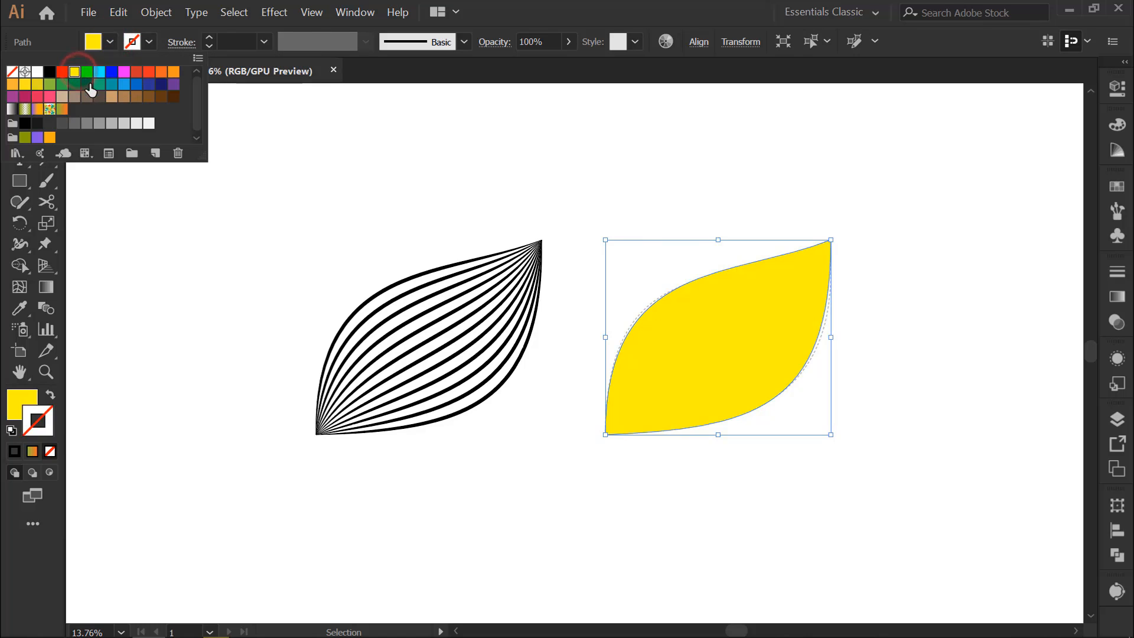
pyautogui.click(568, 193)
# Step: Center the striped blend vertically and horizontally on the yellow leaf, using the yellow leaf as the key object
pyautogui.click(20, 97)
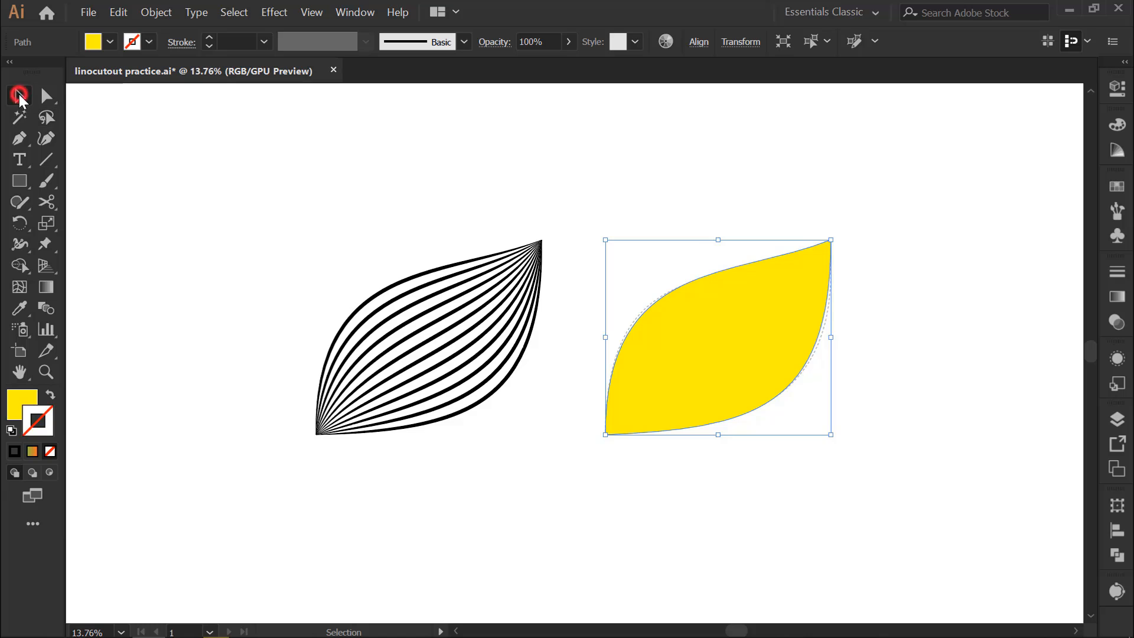
pyautogui.click(372, 225)
pyautogui.moveTo(375, 198); pyautogui.dragTo(760, 422)
pyautogui.click(727, 334)
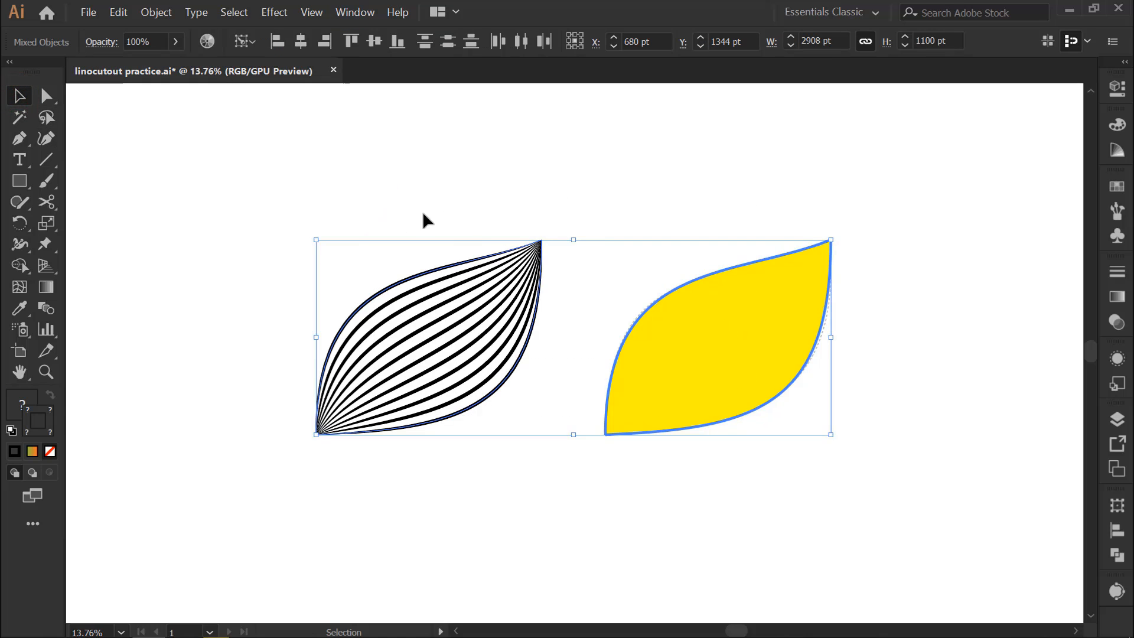
pyautogui.click(374, 42)
pyautogui.click(302, 42)
pyautogui.click(535, 197)
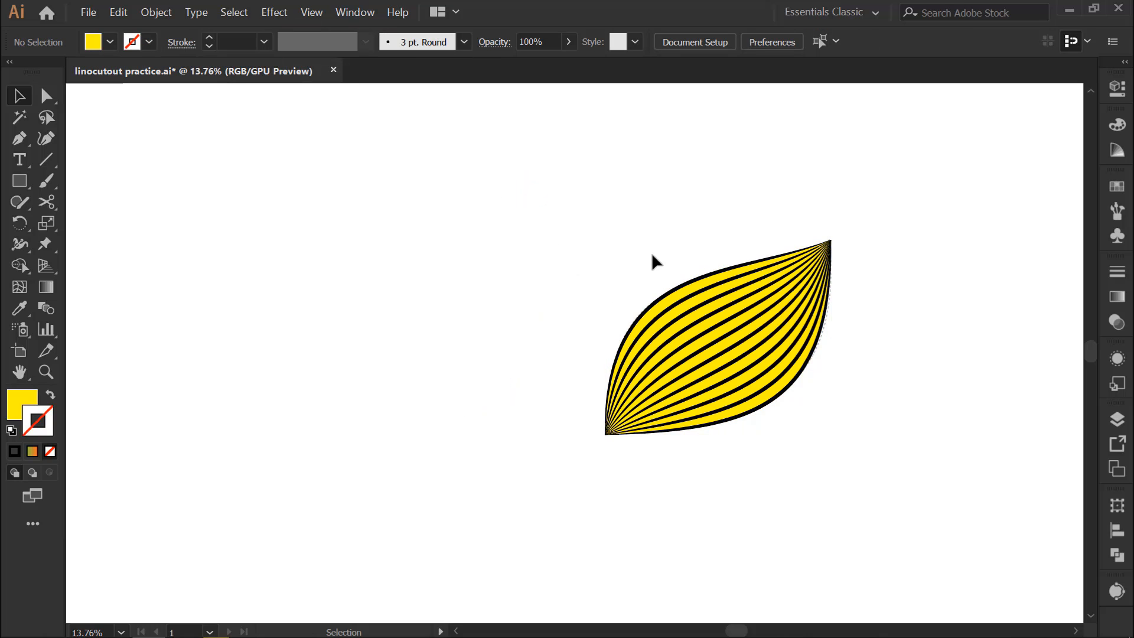
# Step: Duplicate the striped yellow leaf to the left of the original and group the copy's blend and fill
pyautogui.moveTo(653, 252); pyautogui.dragTo(452, 323)
pyautogui.rightClick(453, 324)
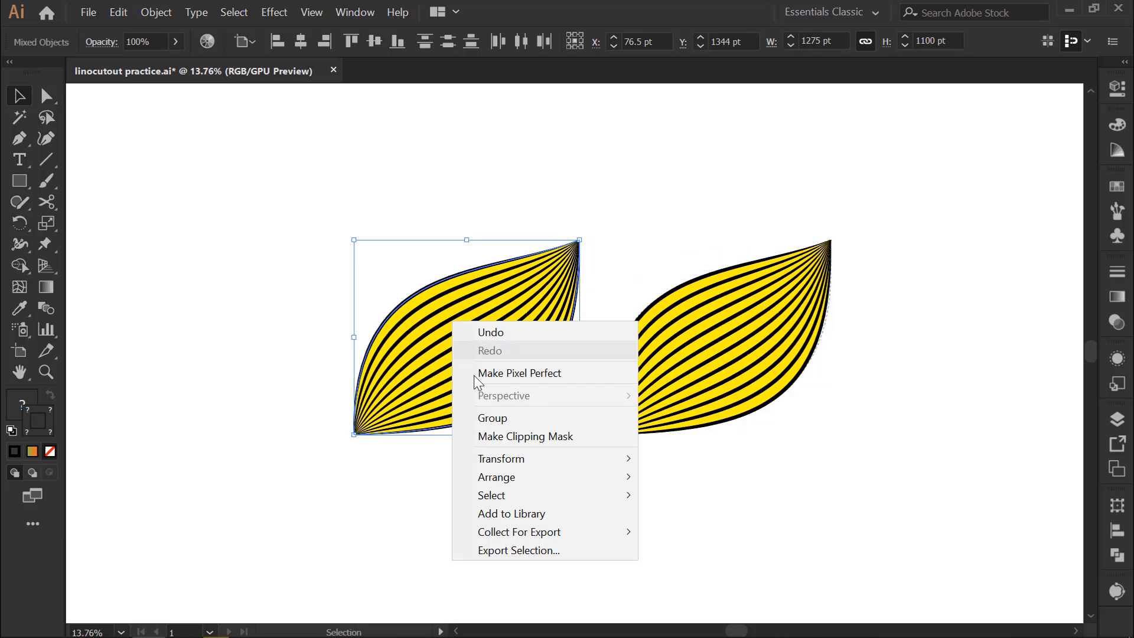
pyautogui.click(490, 419)
pyautogui.click(613, 251)
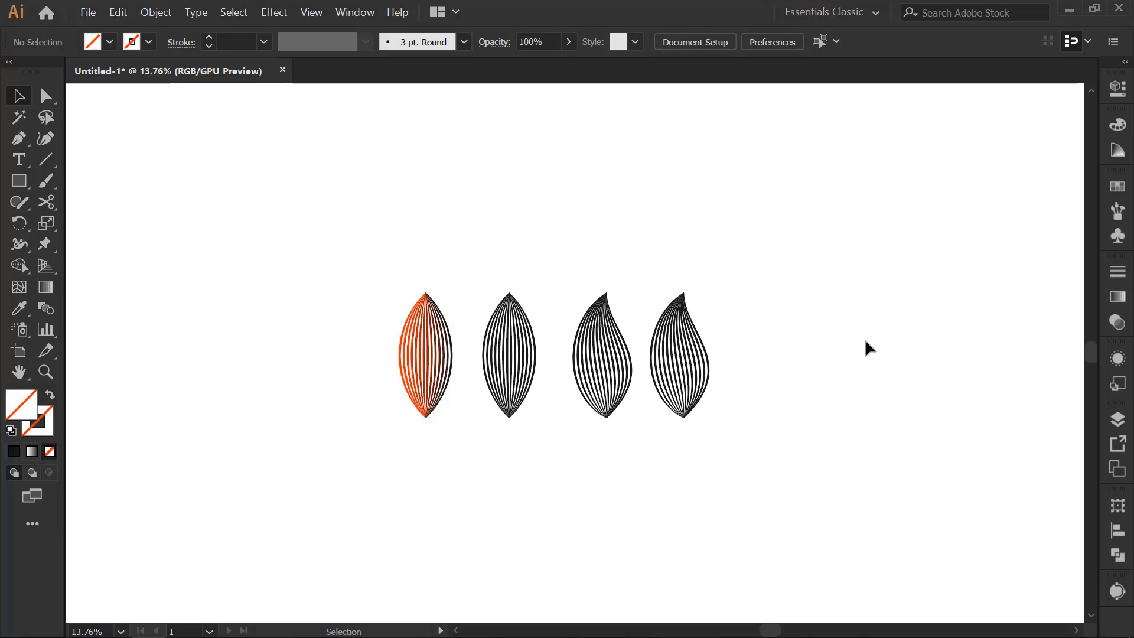
# Step: Copy the curved striped leaf into the empty canvas area, and place another copy directly below it rotated 180 degrees
pyautogui.moveTo(601, 376); pyautogui.dragTo(881, 198)
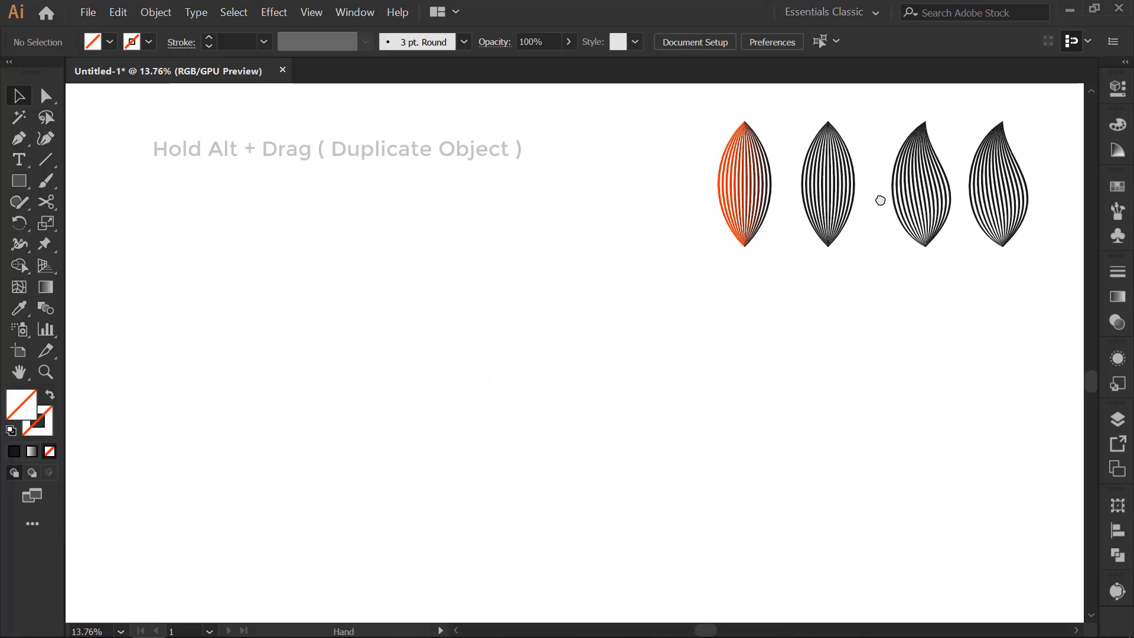
pyautogui.moveTo(996, 180); pyautogui.dragTo(369, 263)
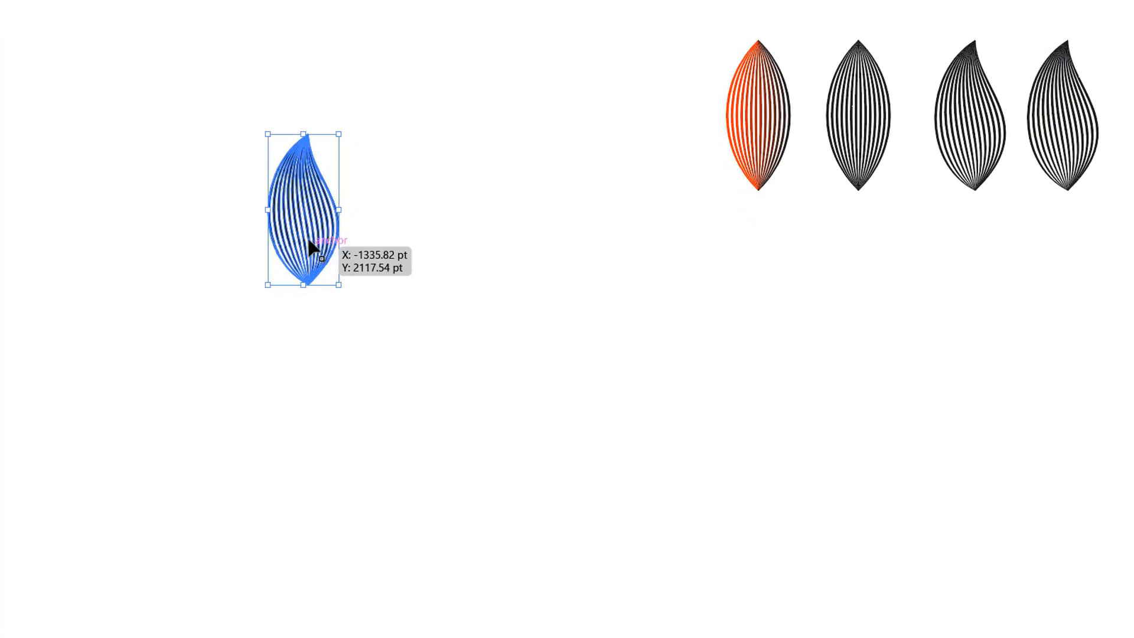
pyautogui.moveTo(312, 235); pyautogui.dragTo(309, 385)
pyautogui.moveTo(343, 444); pyautogui.dragTo(277, 273)
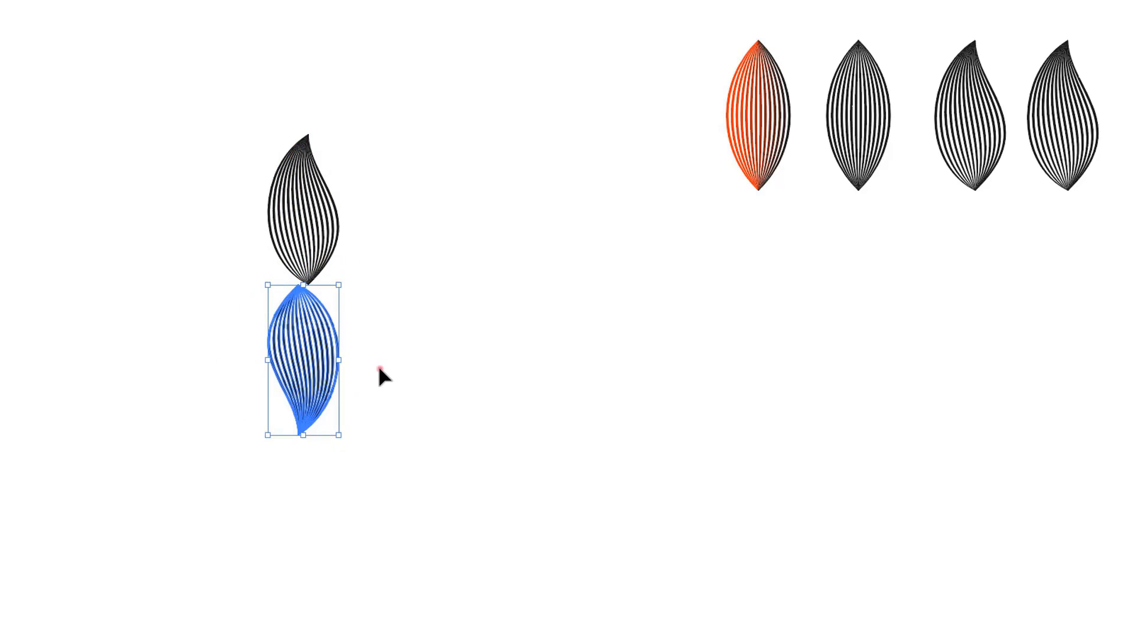
pyautogui.click(377, 363)
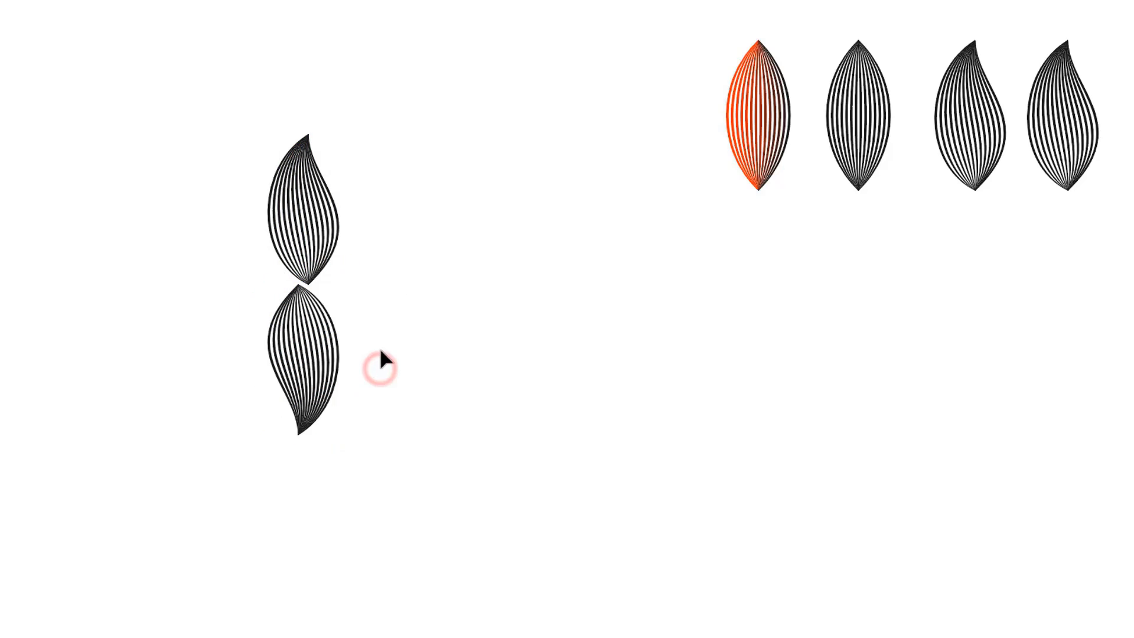
# Step: Nudge the lower leaf to the right until its upper tip meets the base of the upper leaf
pyautogui.click(296, 353)
pyautogui.press('Right')
pyautogui.press('Right')
pyautogui.press('Right')
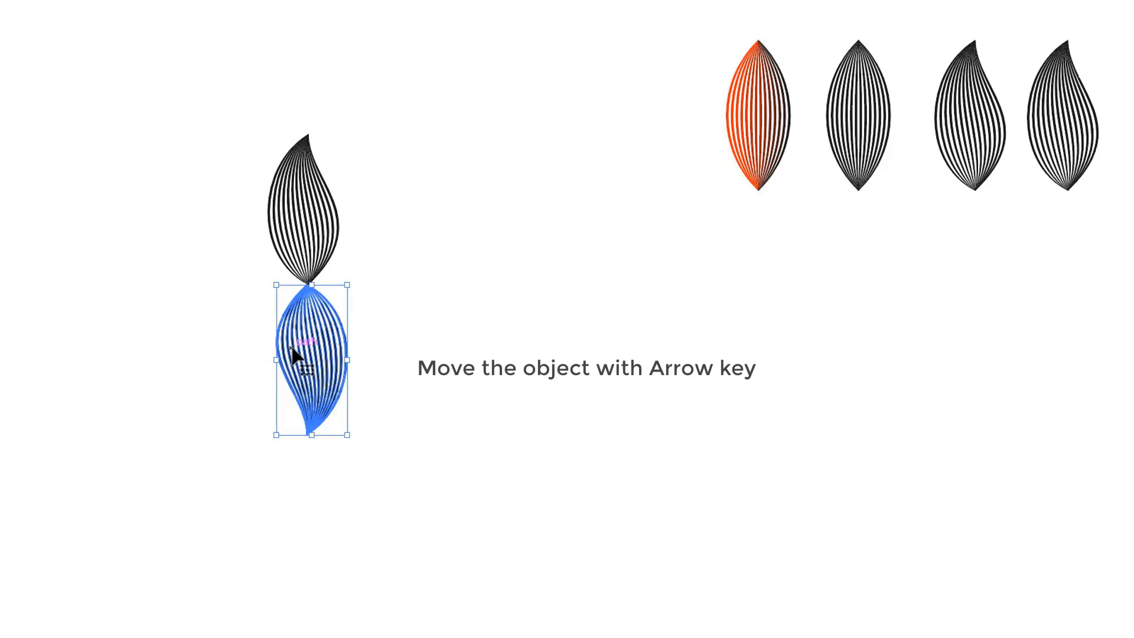
pyautogui.click(542, 379)
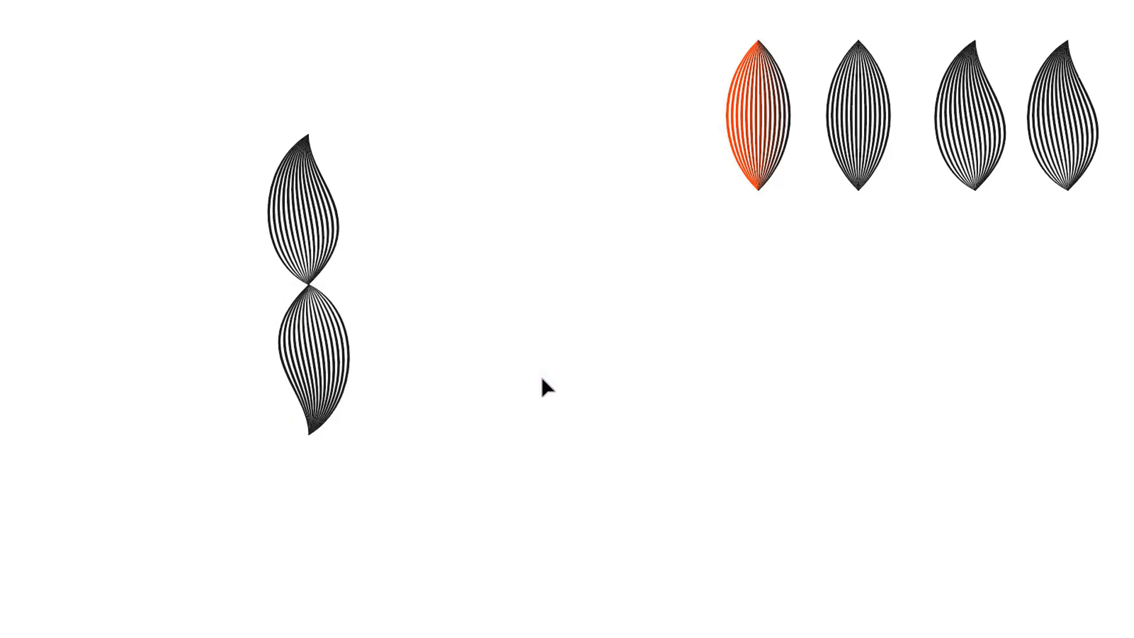
# Step: Make a 30° rotated copy of the leaf pair and repeat the transformation four times to form a full flower
pyautogui.moveTo(224, 153); pyautogui.dragTo(382, 399)
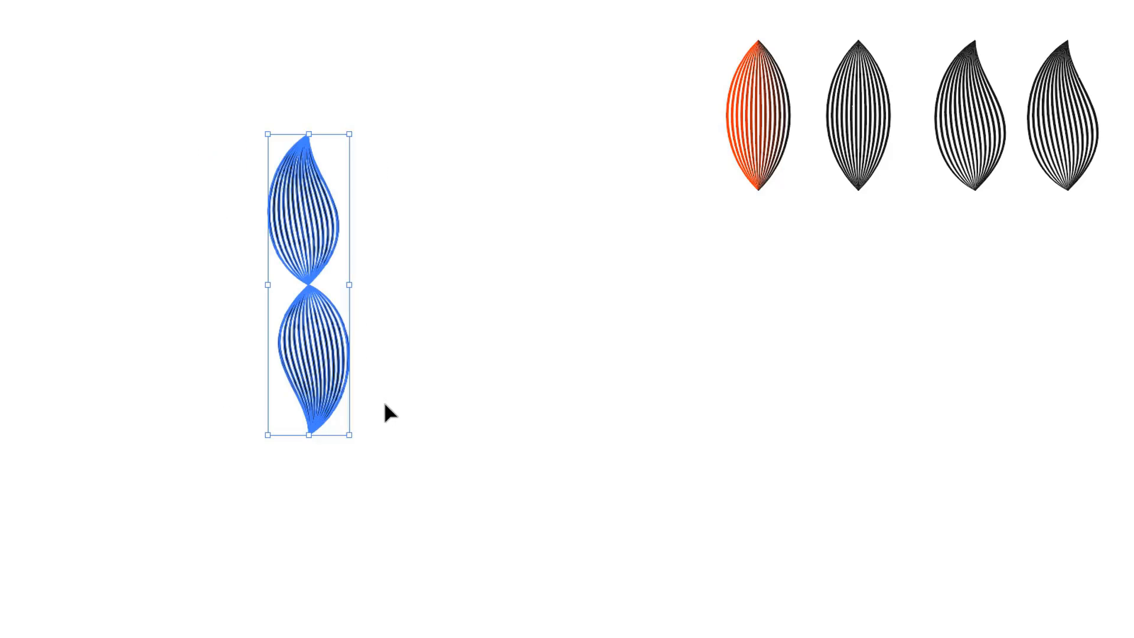
pyautogui.rightClick(317, 249)
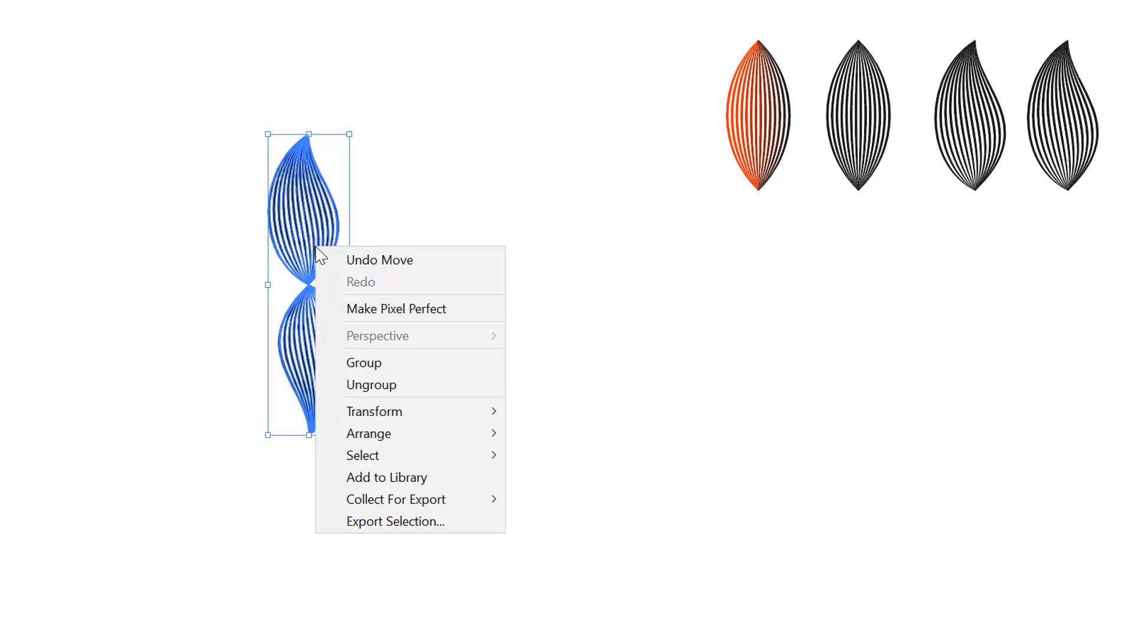
pyautogui.click(418, 412)
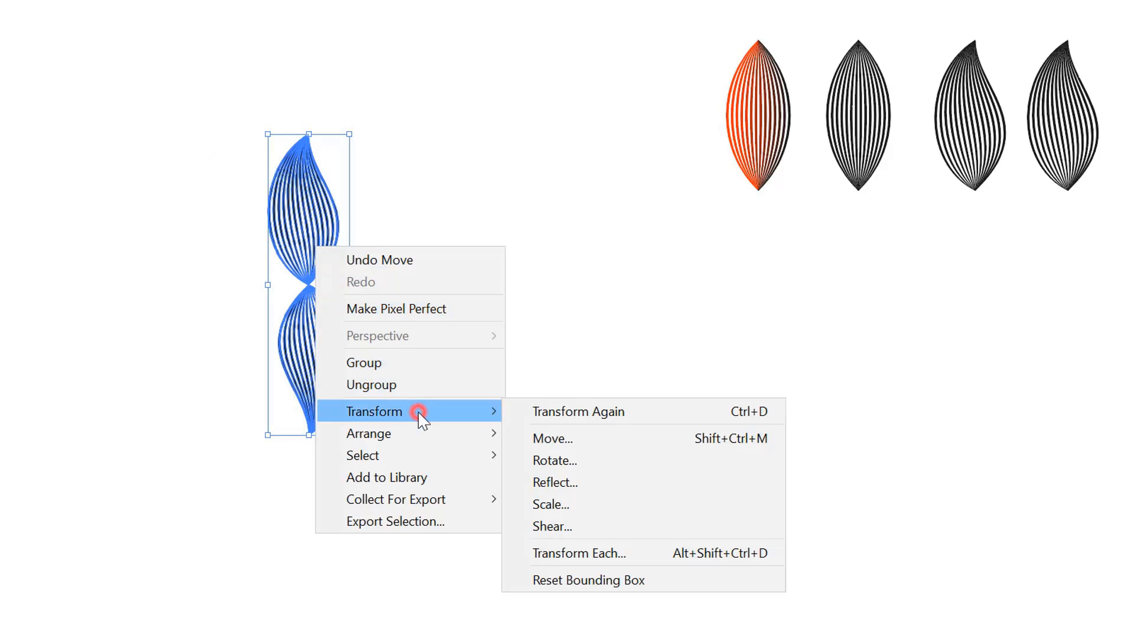
pyautogui.click(574, 466)
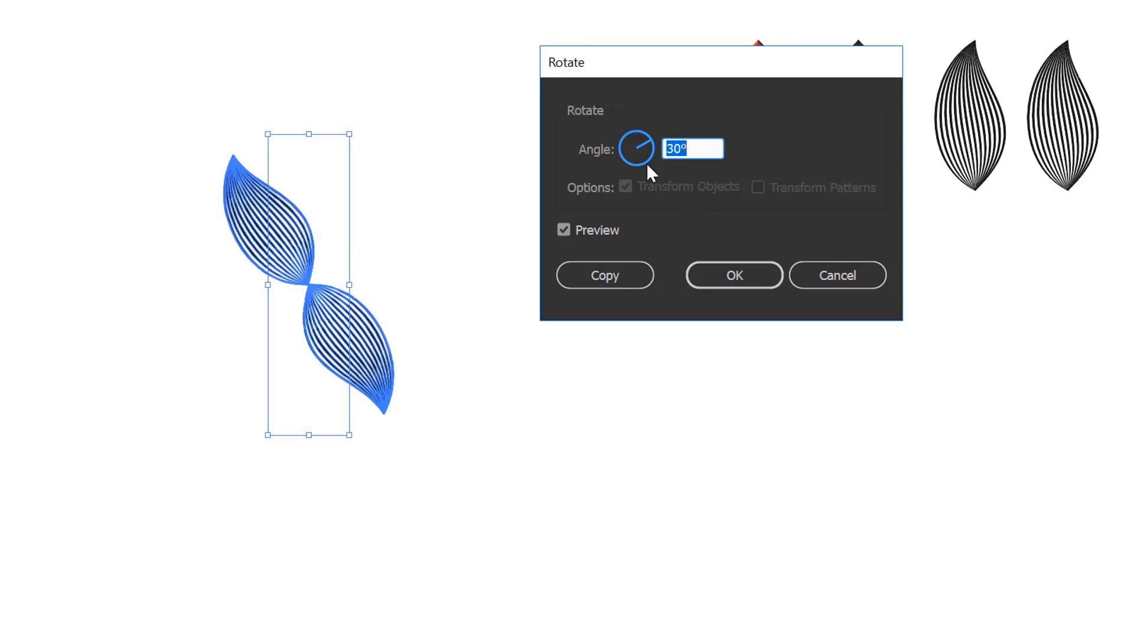
pyautogui.click(630, 272)
pyautogui.hotkey('ctrl', 'd')
pyautogui.hotkey('ctrl', 'd')
pyautogui.hotkey('ctrl', 'd')
pyautogui.hotkey('ctrl', 'd')
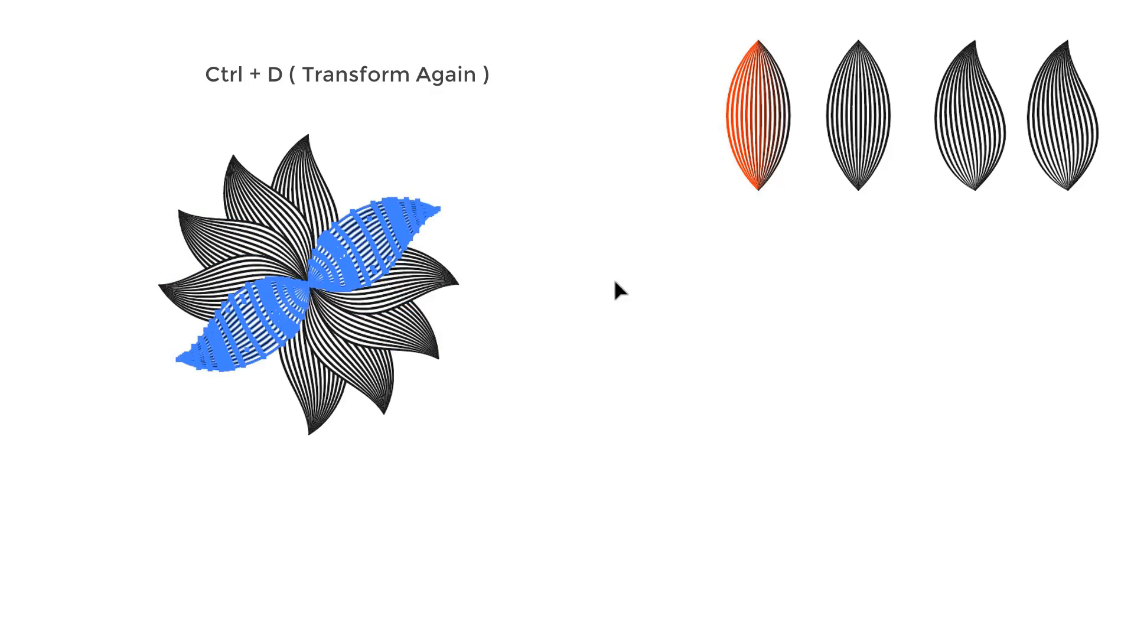
pyautogui.click(615, 282)
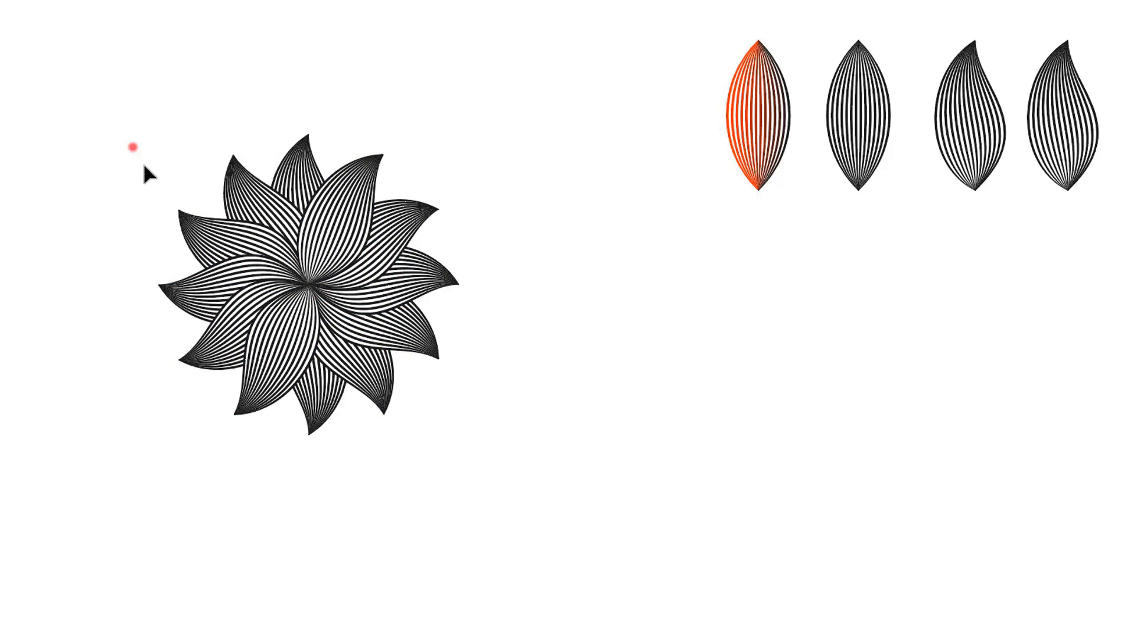
# Step: Select all the petals and move the whole flower upward, leaving room for a stem
pyautogui.moveTo(145, 167); pyautogui.dragTo(489, 413)
pyautogui.moveTo(330, 299); pyautogui.dragTo(412, 309)
pyautogui.click(534, 370)
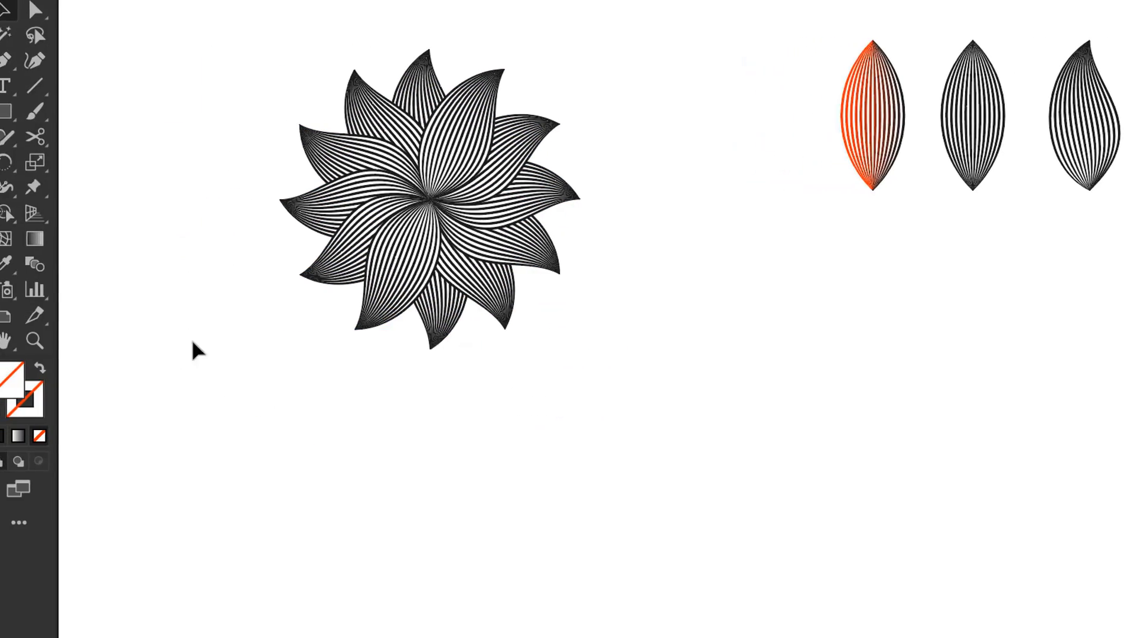
# Step: Draw a freehand S-curved stem downward from the flower's center with the Paintbrush and a black stroke, undoing the trial stroke
pyautogui.click(42, 115)
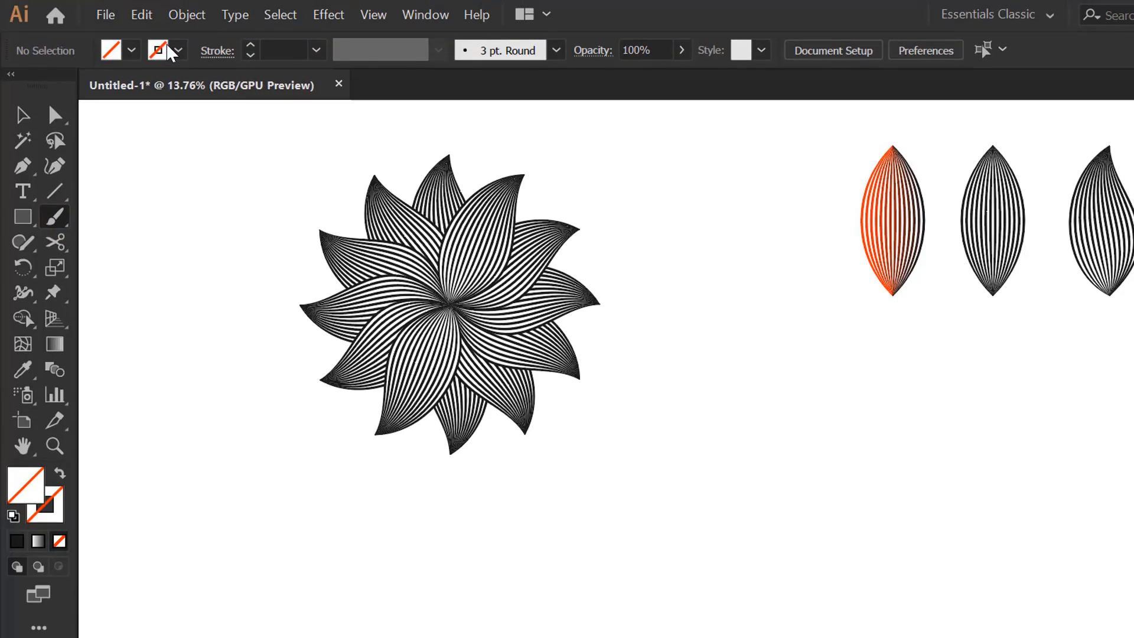
pyautogui.click(157, 17)
pyautogui.click(44, 148)
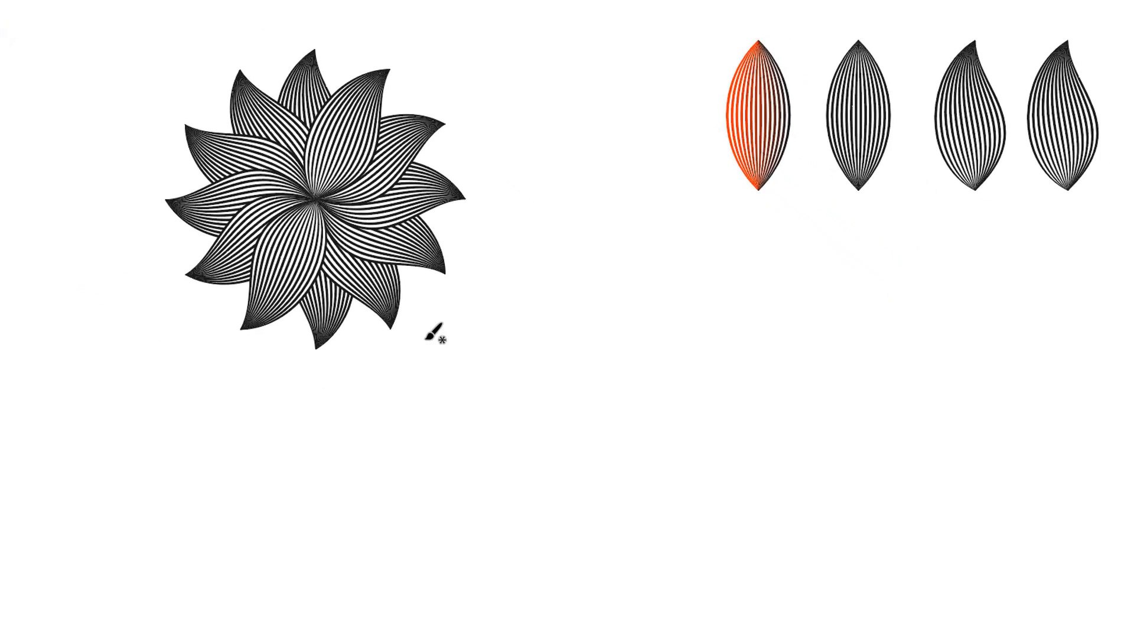
pyautogui.moveTo(538, 432); pyautogui.dragTo(667, 381)
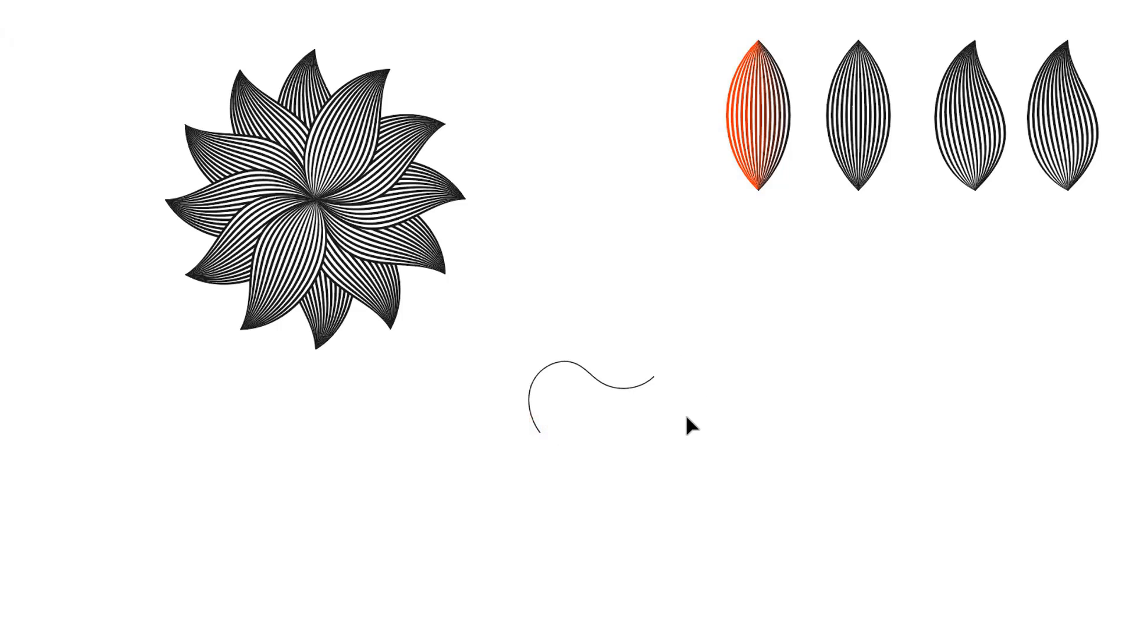
pyautogui.hotkey('ctrl', 'z')
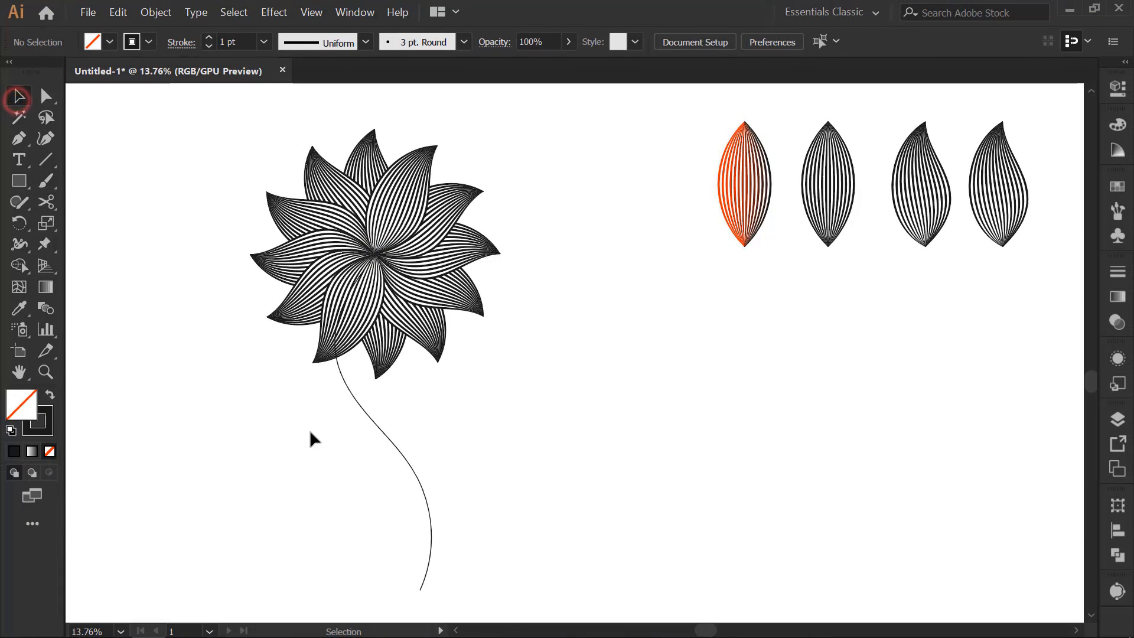
# Step: Move the stem up to the flower and rotate it slightly clockwise
pyautogui.moveTo(363, 467); pyautogui.dragTo(392, 411)
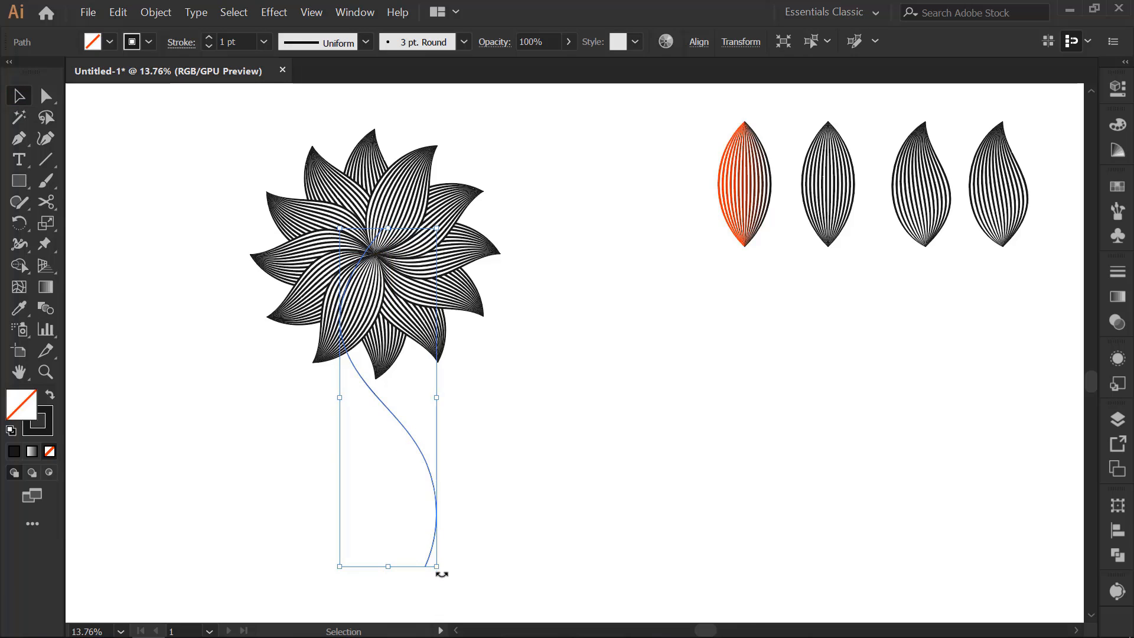
pyautogui.moveTo(442, 574); pyautogui.dragTo(435, 590)
pyautogui.click(463, 534)
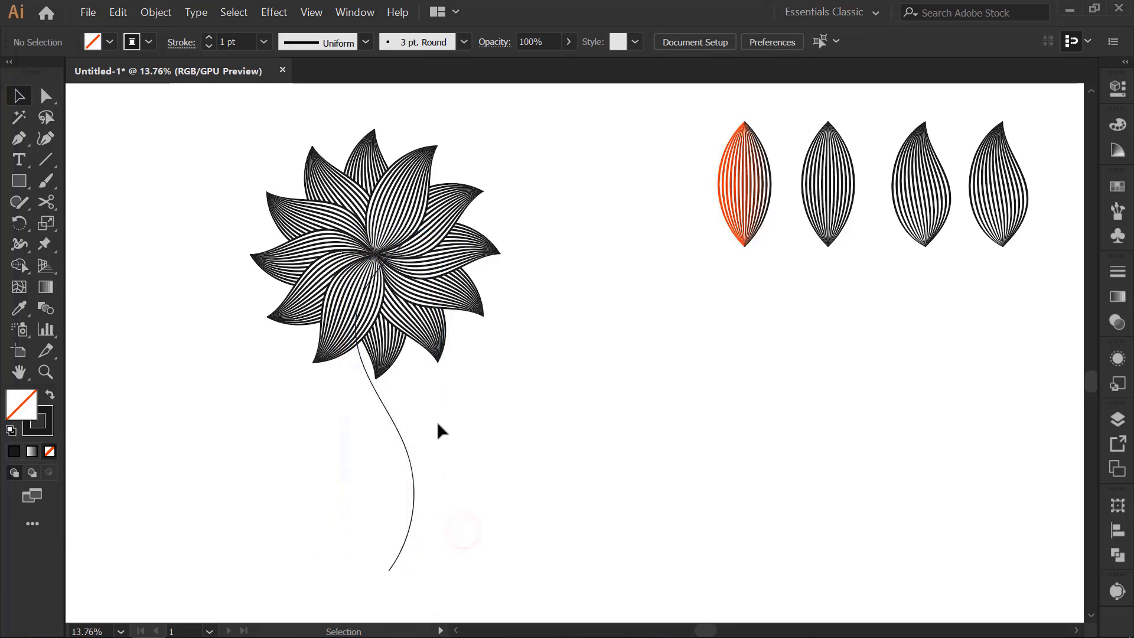
# Step: Give the stem the elliptical tapered width profile, the Basic brush and a 10 pt stroke weight
pyautogui.moveTo(461, 405); pyautogui.dragTo(355, 474)
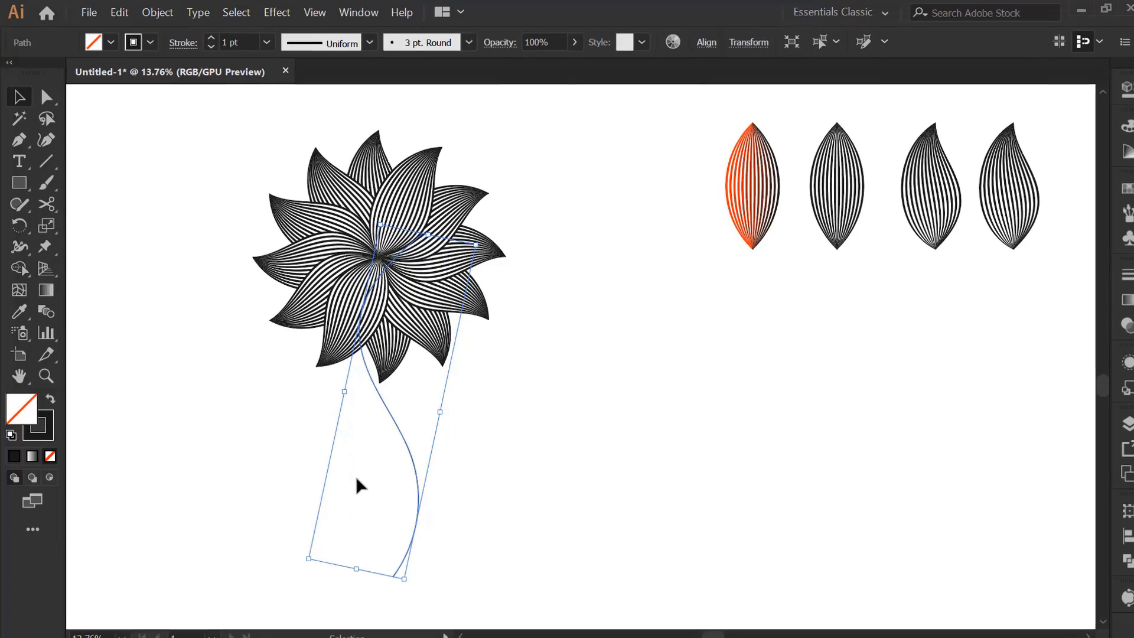
pyautogui.click(362, 42)
pyautogui.click(345, 97)
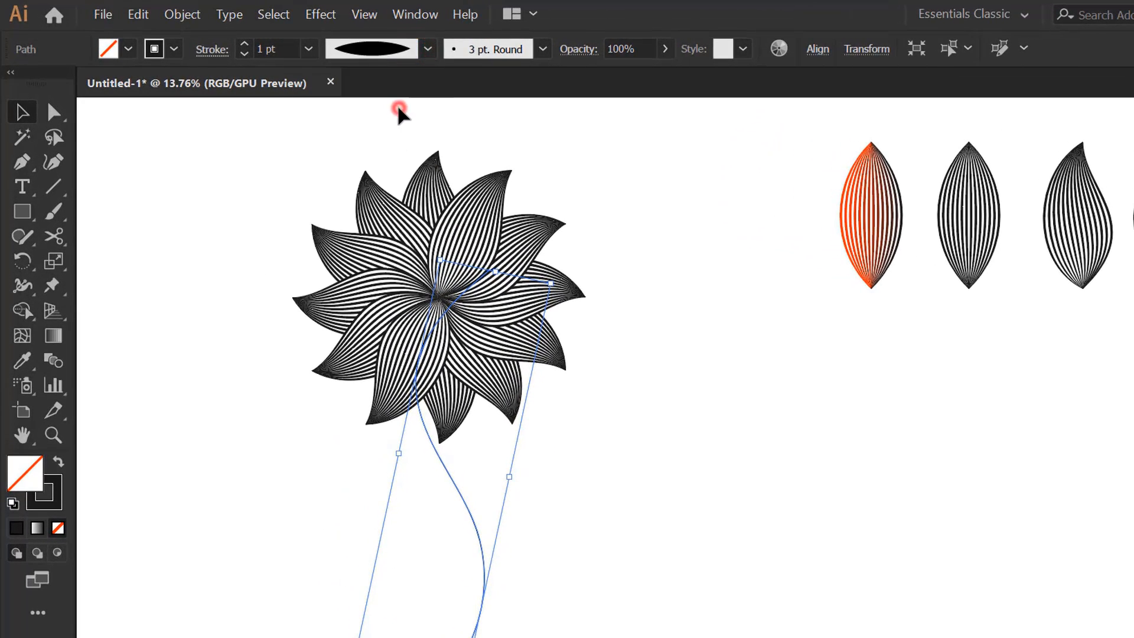
pyautogui.click(493, 50)
pyautogui.click(483, 124)
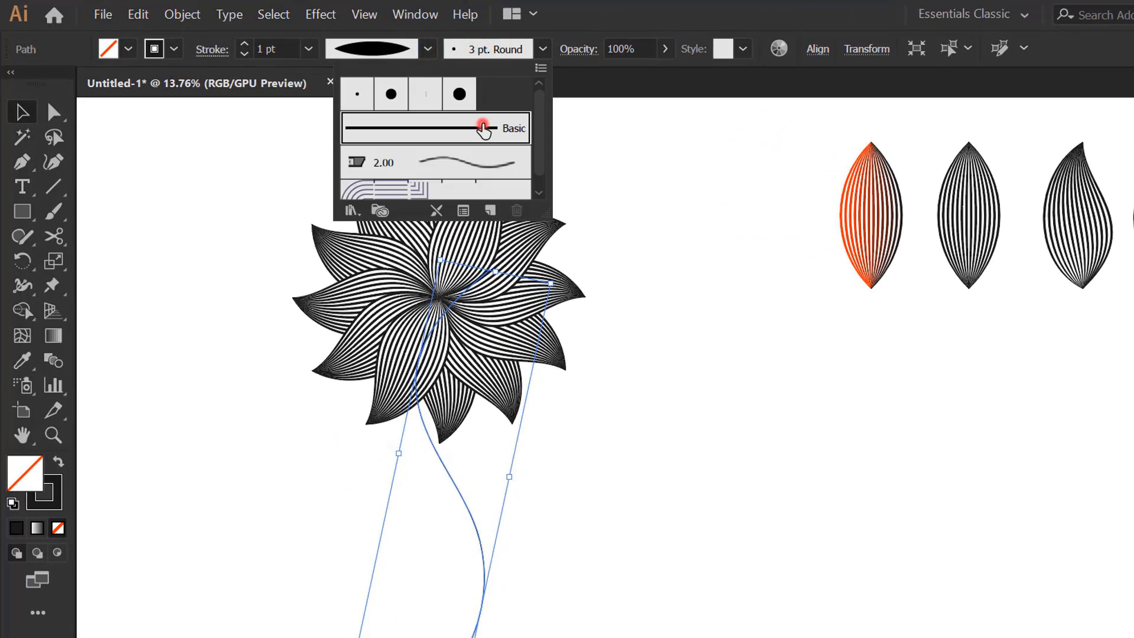
pyautogui.click(264, 49)
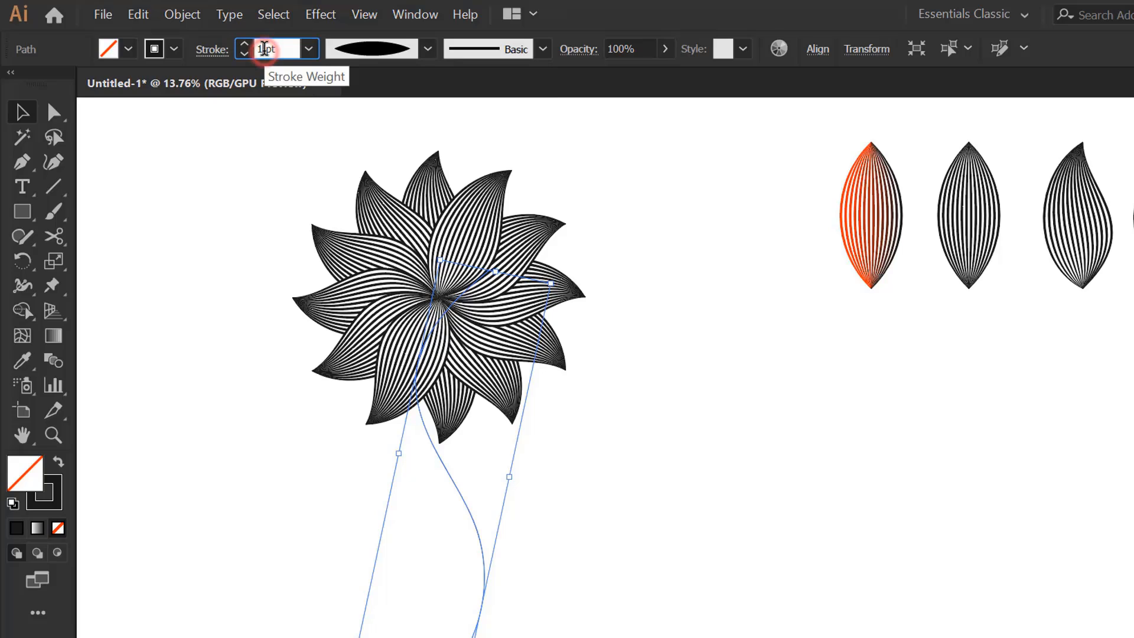
pyautogui.click(264, 49)
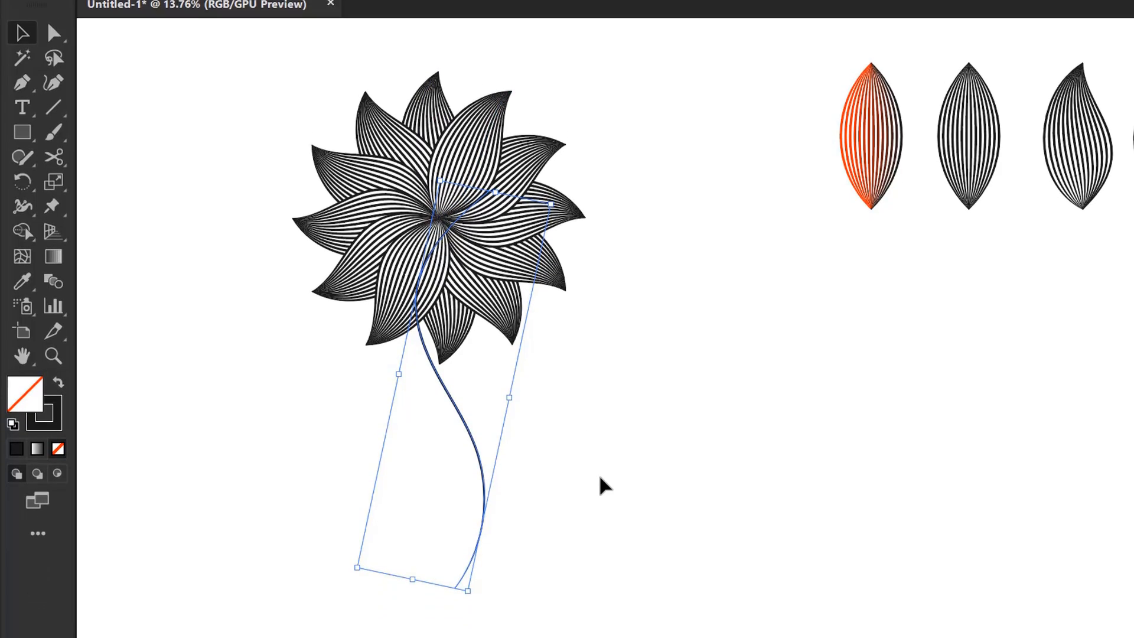
pyautogui.click(600, 480)
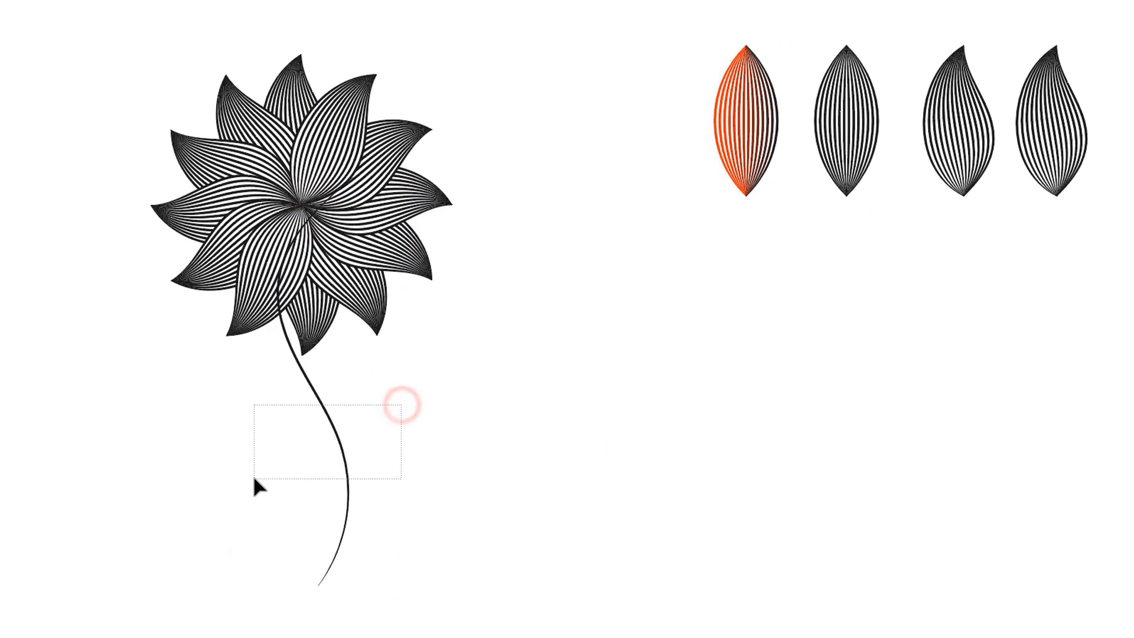
# Step: Send the stem to the back so that it sits behind the flower's petals
pyautogui.moveTo(402, 405); pyautogui.dragTo(254, 479)
pyautogui.rightClick(323, 408)
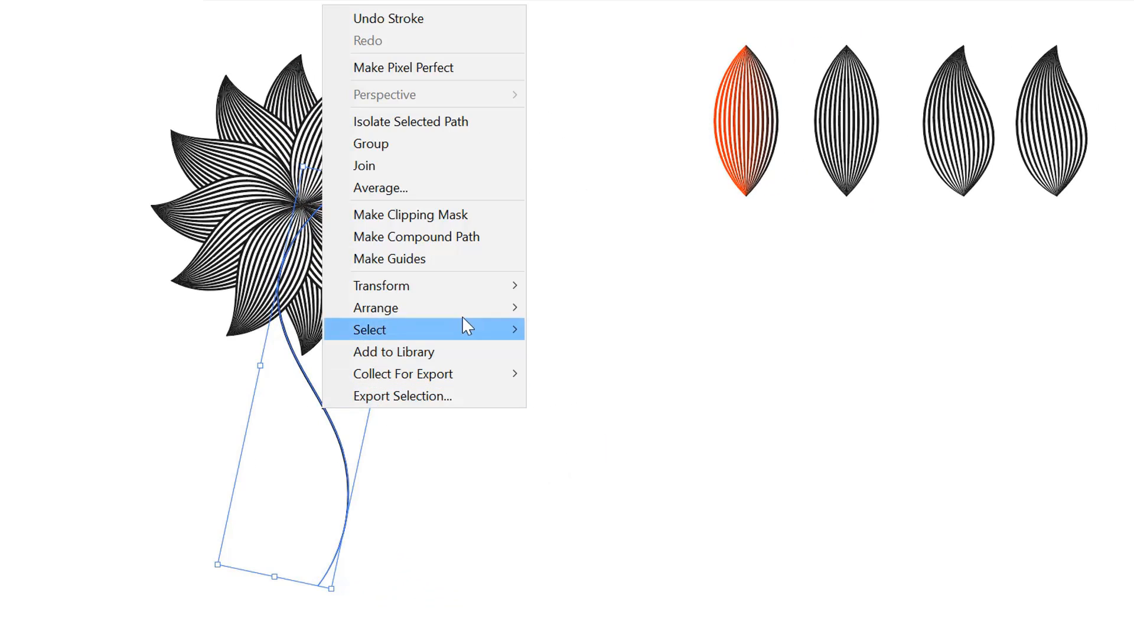
pyautogui.moveTo(485, 307)
pyautogui.click(603, 375)
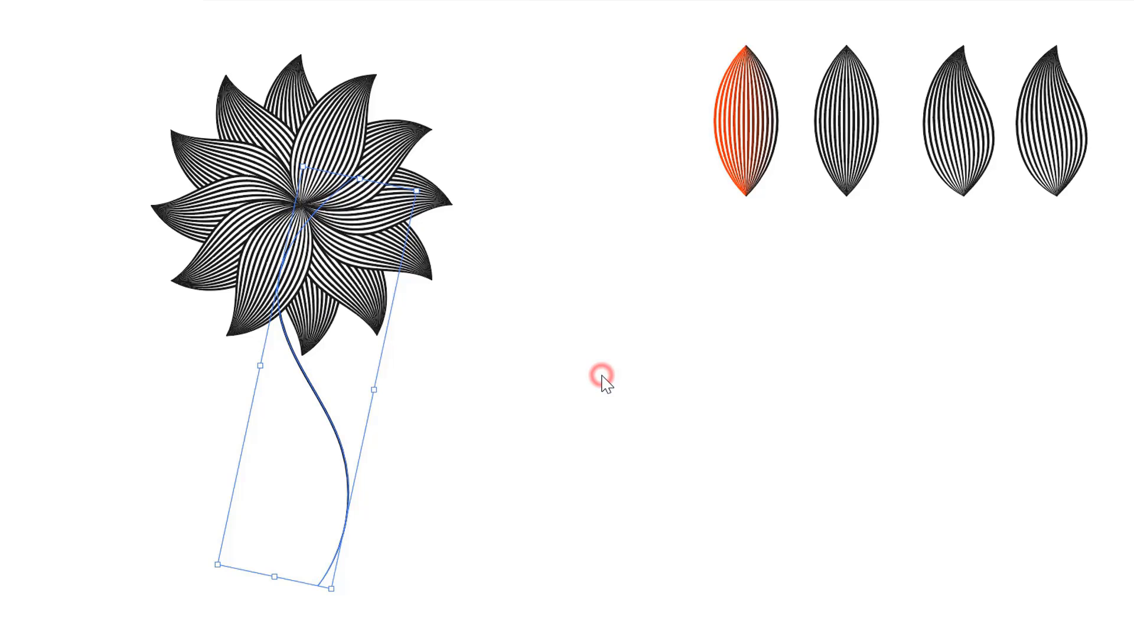
pyautogui.click(572, 447)
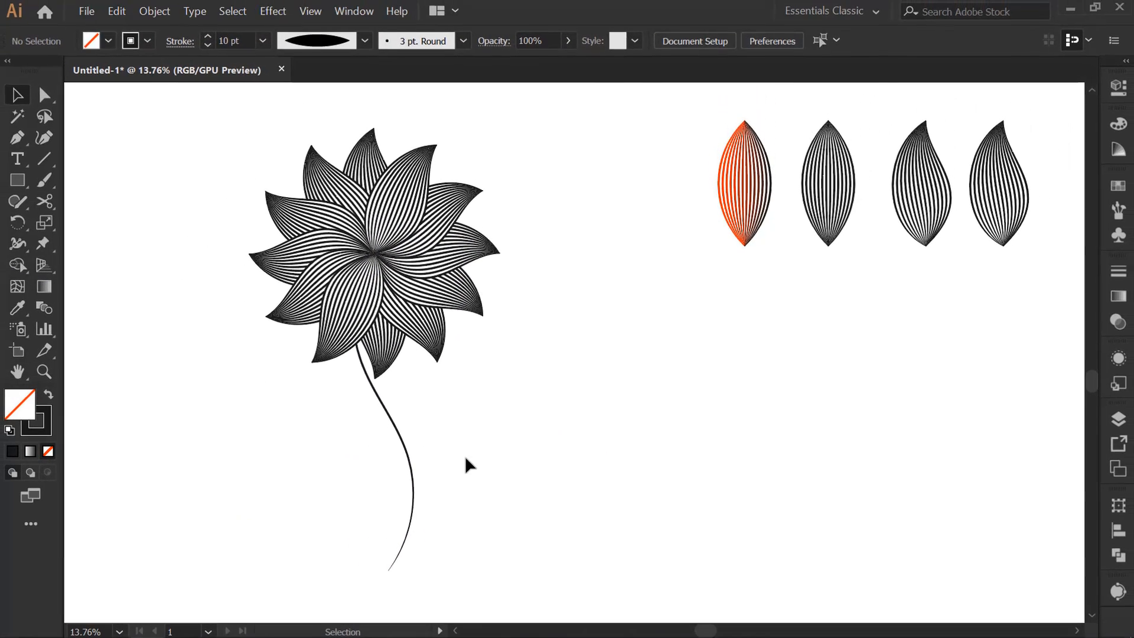
# Step: Duplicate the stem line twice to the right to build a stem of three parallel lines
pyautogui.moveTo(459, 409); pyautogui.dragTo(370, 468)
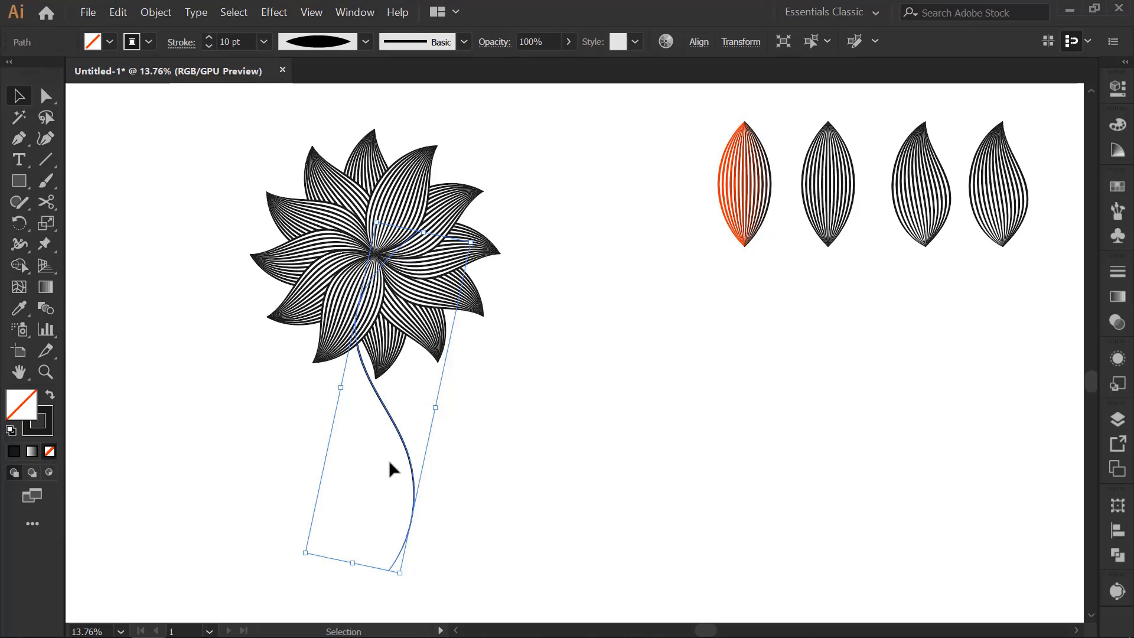
pyautogui.scroll(5, 416, 451)
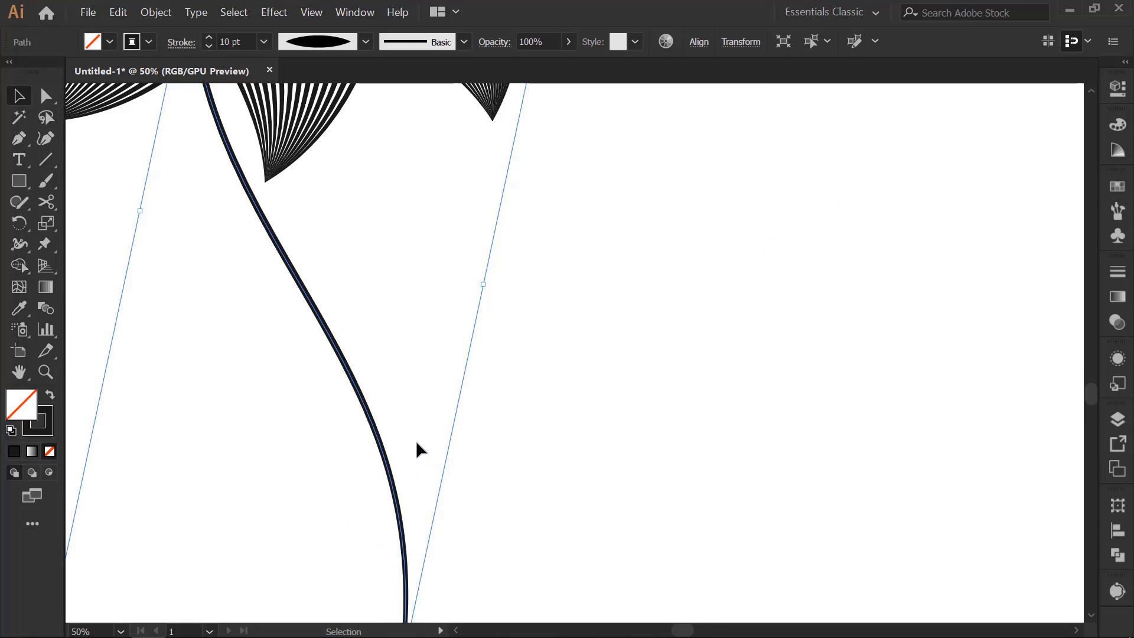
pyautogui.moveTo(416, 427); pyautogui.dragTo(428, 503)
pyautogui.moveTo(362, 452); pyautogui.dragTo(394, 454)
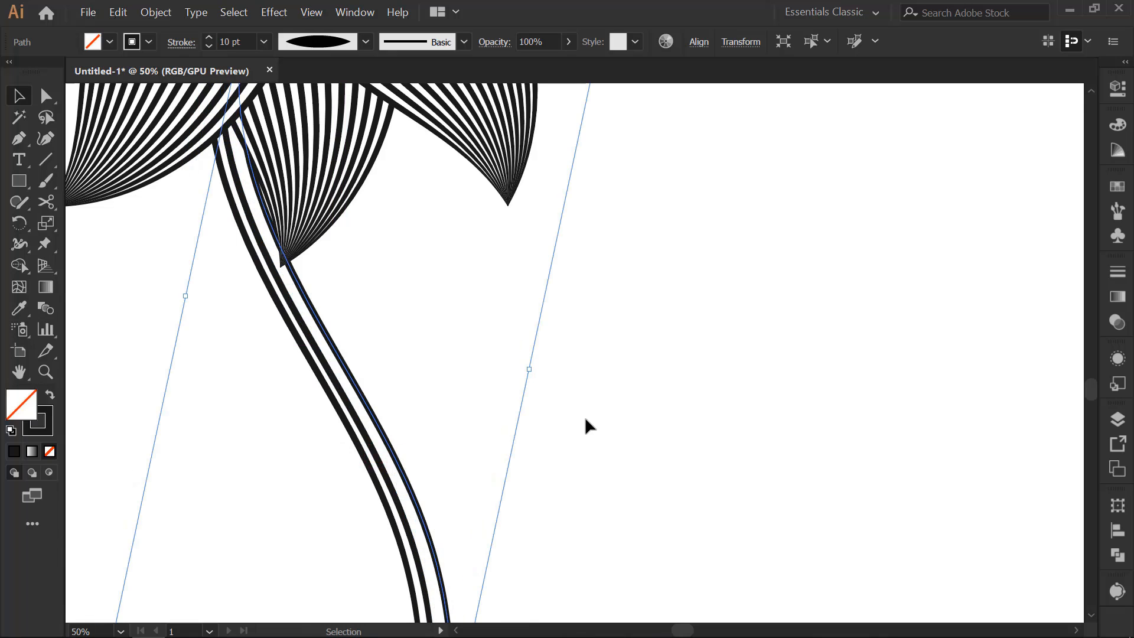
# Step: Nudge the rightmost stem line to the left until the three lines are evenly spaced
pyautogui.press('Left')
pyautogui.press('Left')
pyautogui.press('Left')
pyautogui.press('Left')
pyautogui.press('Left')
pyautogui.press('Left')
pyautogui.press('Left')
pyautogui.press('Left')
pyautogui.press('Left')
pyautogui.press('Left')
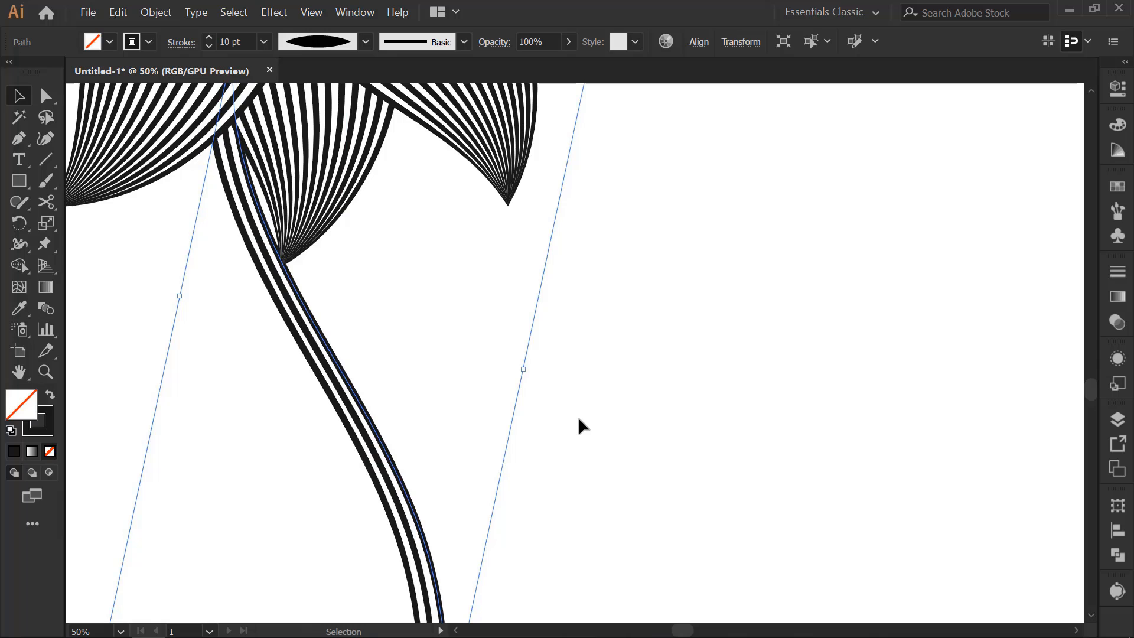
pyautogui.click(706, 447)
# Step: Duplicate the flower's topmost petal and place the copy beside the stem, below the bloom, as a leaf
pyautogui.hotkey('ctrl', '-')
pyautogui.hotkey('ctrl', '-')
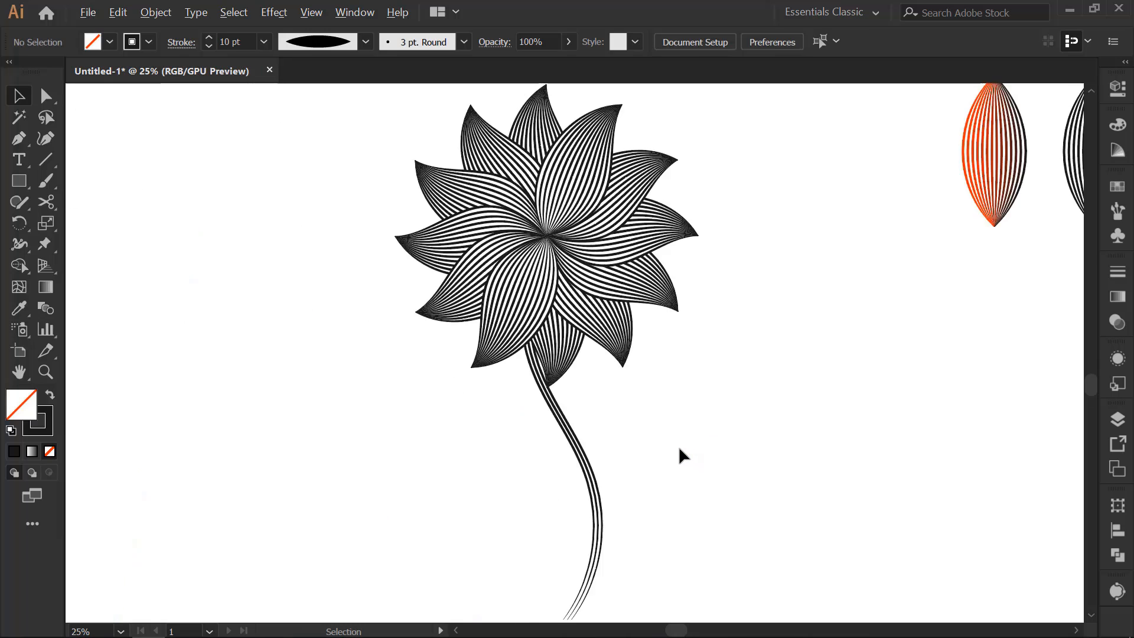
pyautogui.hotkey('ctrl', '-')
pyautogui.hotkey('ctrl', '-')
pyautogui.moveTo(649, 448); pyautogui.dragTo(462, 422)
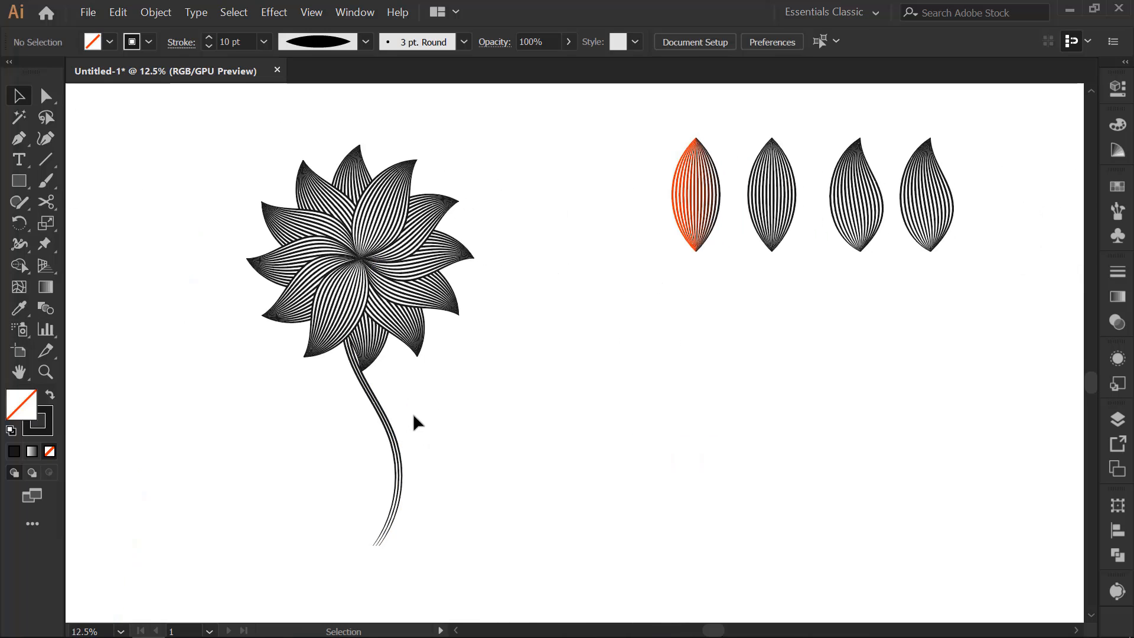
pyautogui.click(359, 177)
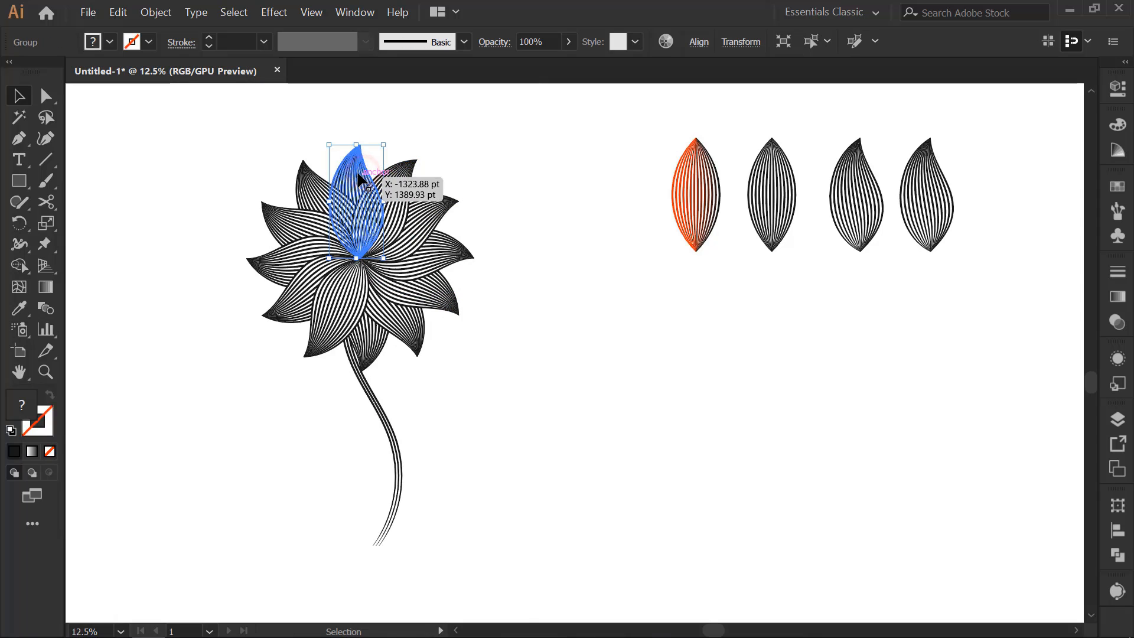
pyautogui.moveTo(359, 177); pyautogui.dragTo(432, 394)
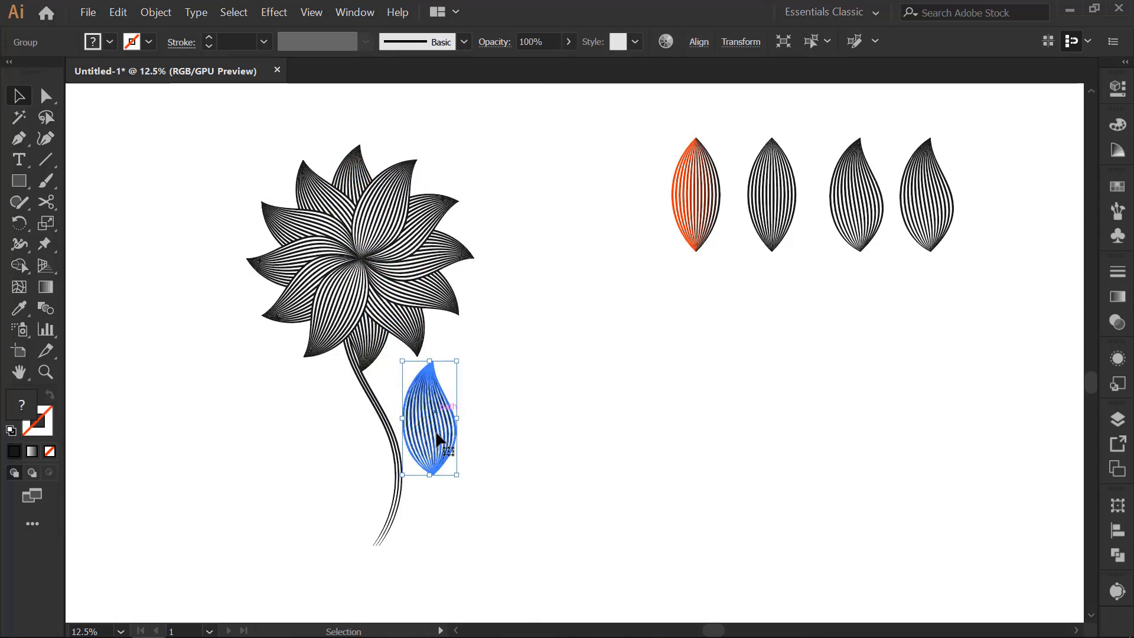
pyautogui.moveTo(437, 434); pyautogui.dragTo(437, 435)
pyautogui.scroll(1, 426, 499)
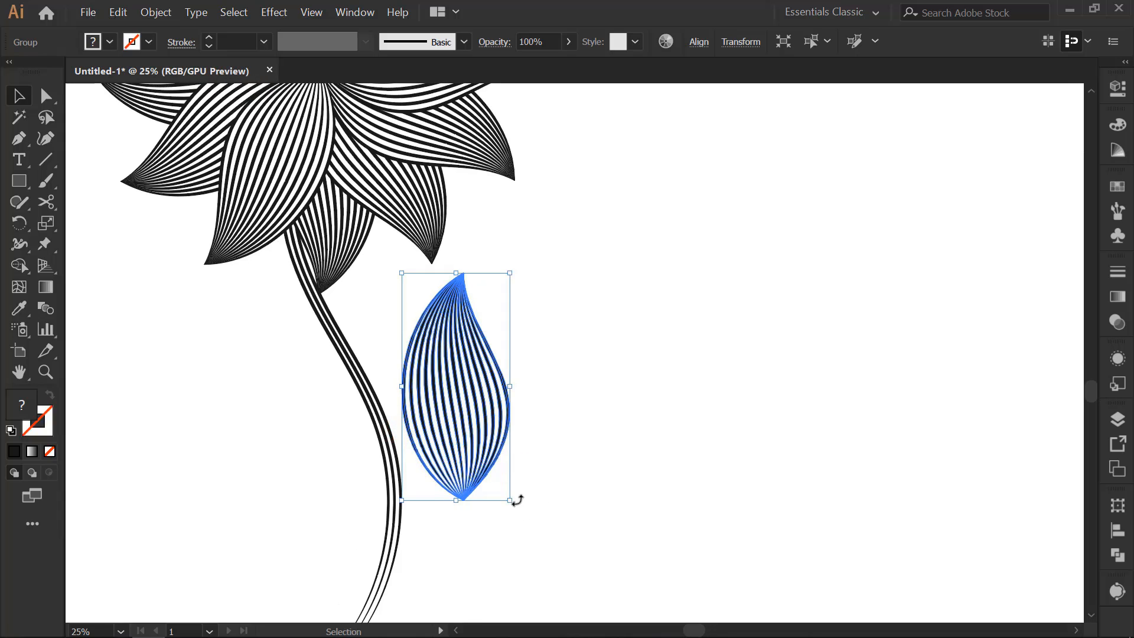
# Step: Rotate the leaf copy clockwise so it points up and outward, and set its base against the stem's right side
pyautogui.moveTo(518, 500); pyautogui.dragTo(415, 551)
pyautogui.moveTo(432, 454); pyautogui.dragTo(437, 417)
pyautogui.click(597, 463)
# Step: Duplicate the leaf to the left of the stem and reflect the copy across the vertical axis
pyautogui.moveTo(481, 372); pyautogui.dragTo(267, 436)
pyautogui.moveTo(329, 401); pyautogui.dragTo(498, 398)
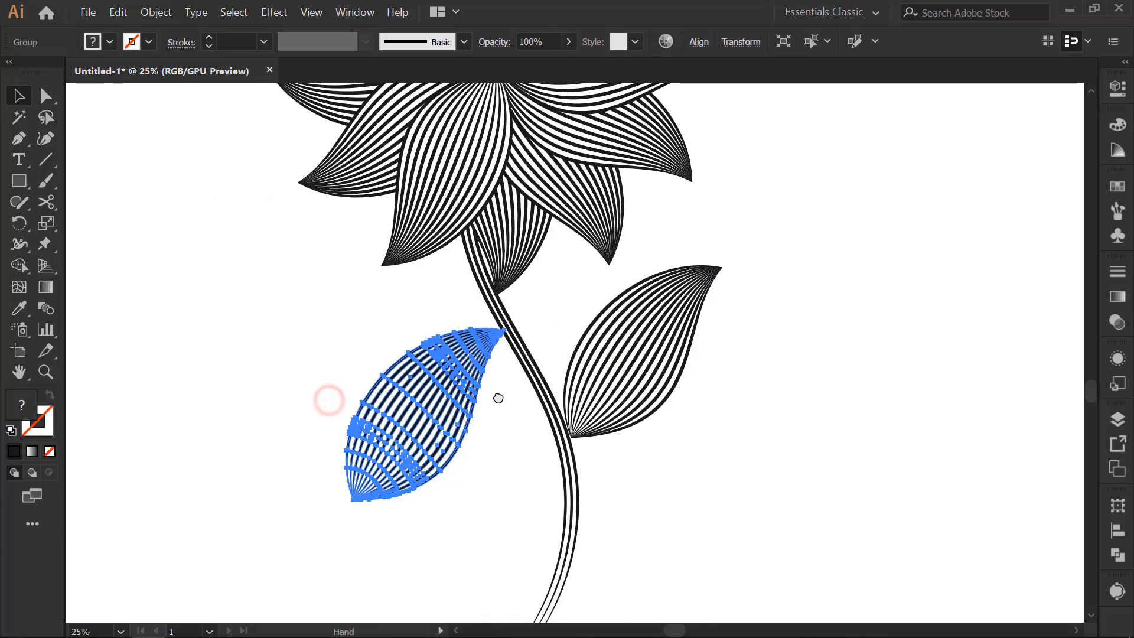
pyautogui.rightClick(450, 382)
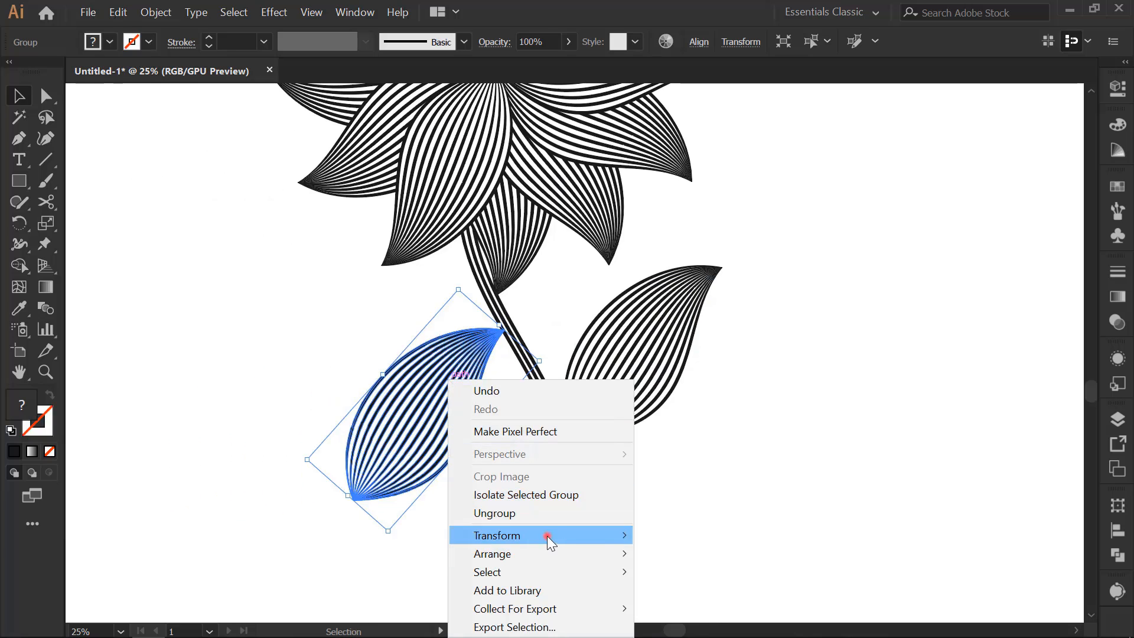
pyautogui.moveTo(547, 536)
pyautogui.click(689, 455)
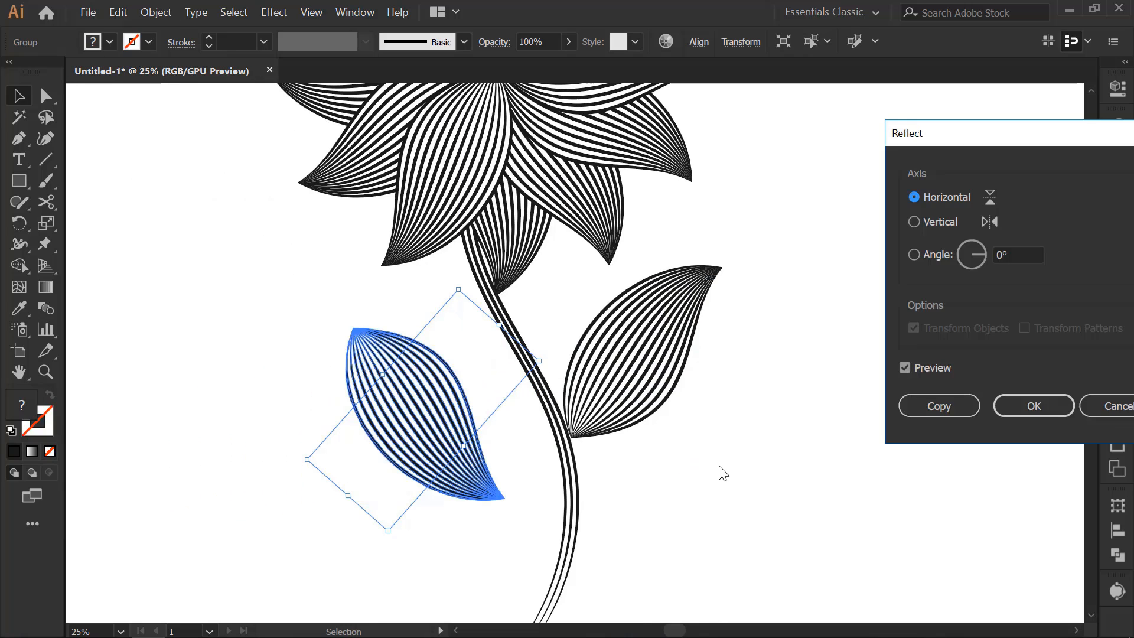
pyautogui.click(915, 223)
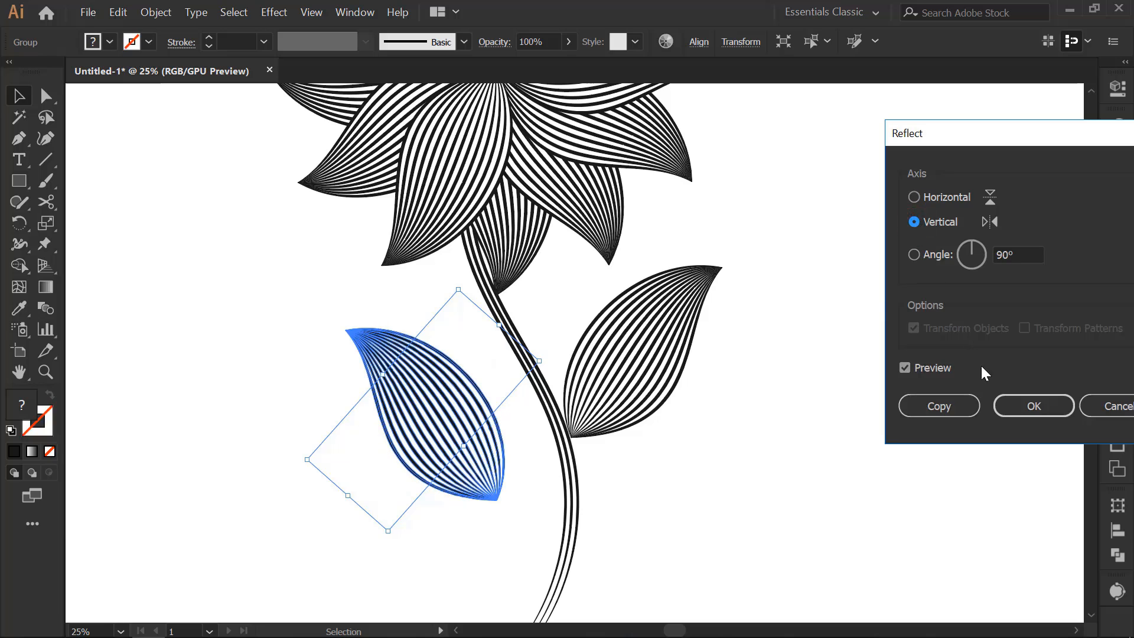
pyautogui.click(1033, 407)
pyautogui.click(826, 447)
# Step: Rotate the mirrored leaf counterclockwise to a flatter angle and attach its base to the stem's left side, below the other leaf
pyautogui.hscroll(5, 673, 461)
pyautogui.scroll(-2, 673, 461)
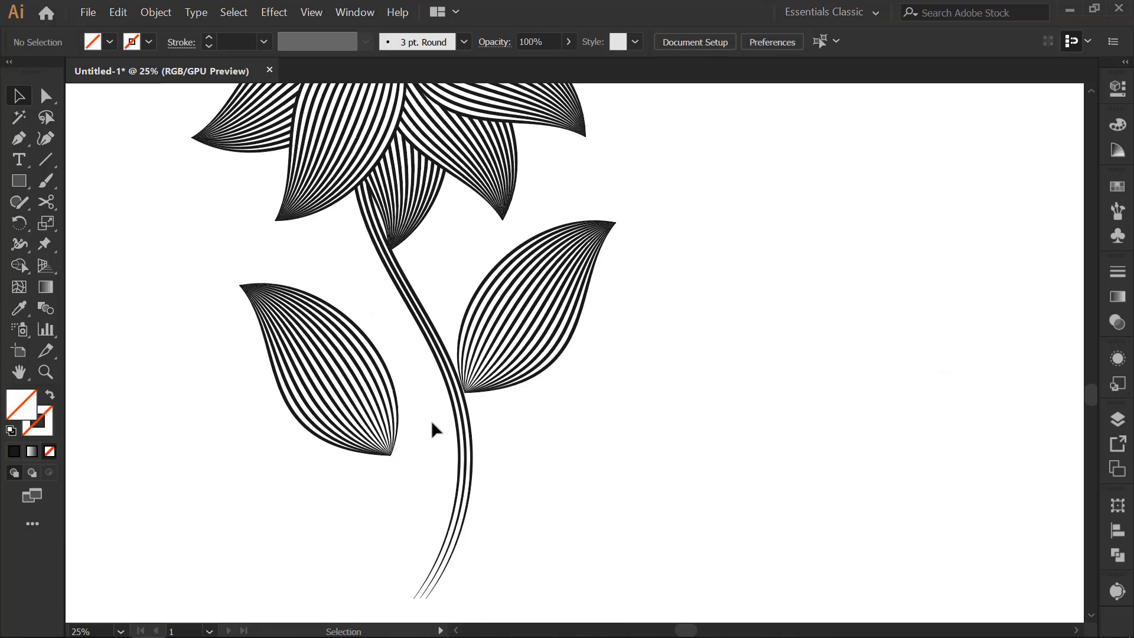
pyautogui.moveTo(357, 397); pyautogui.dragTo(410, 388)
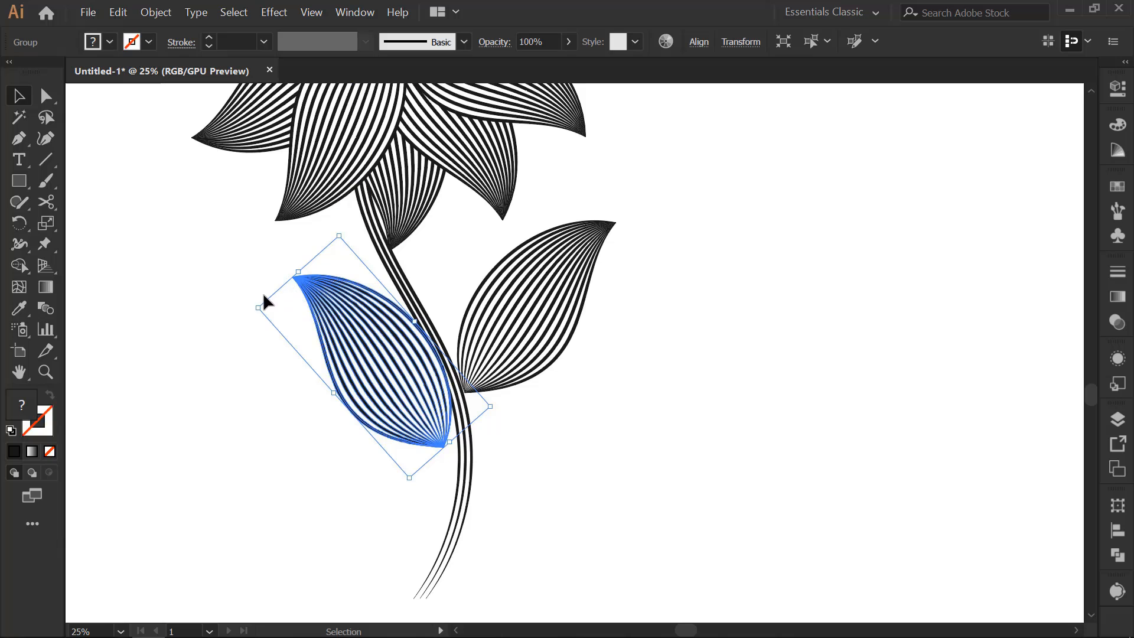
pyautogui.moveTo(255, 306); pyautogui.dragTo(260, 357)
pyautogui.moveTo(382, 384); pyautogui.dragTo(383, 418)
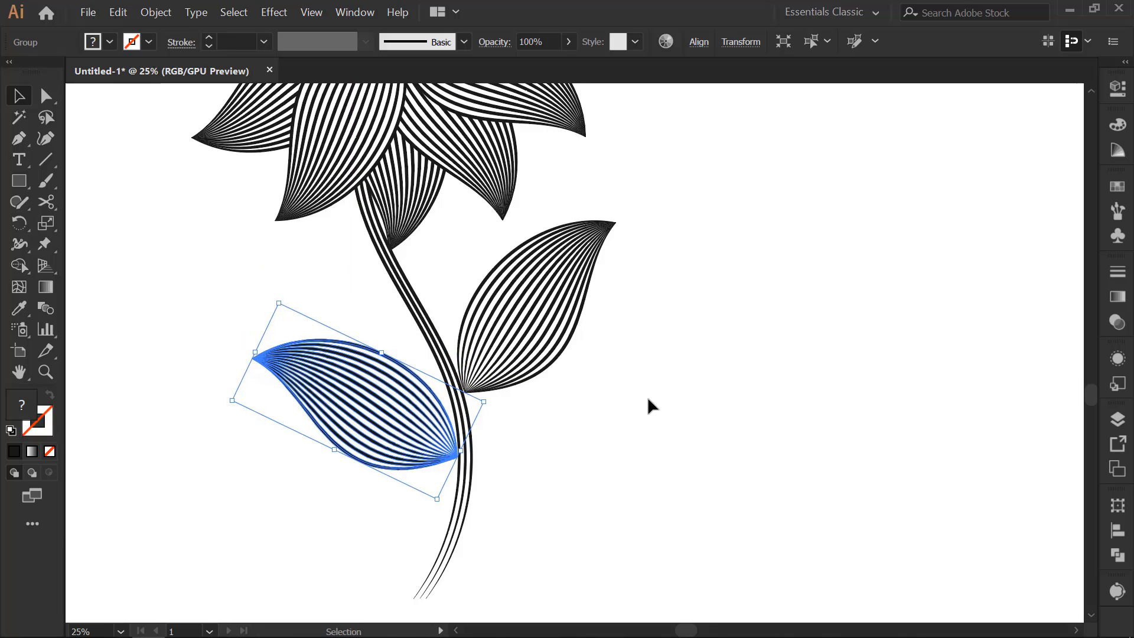
pyautogui.click(647, 406)
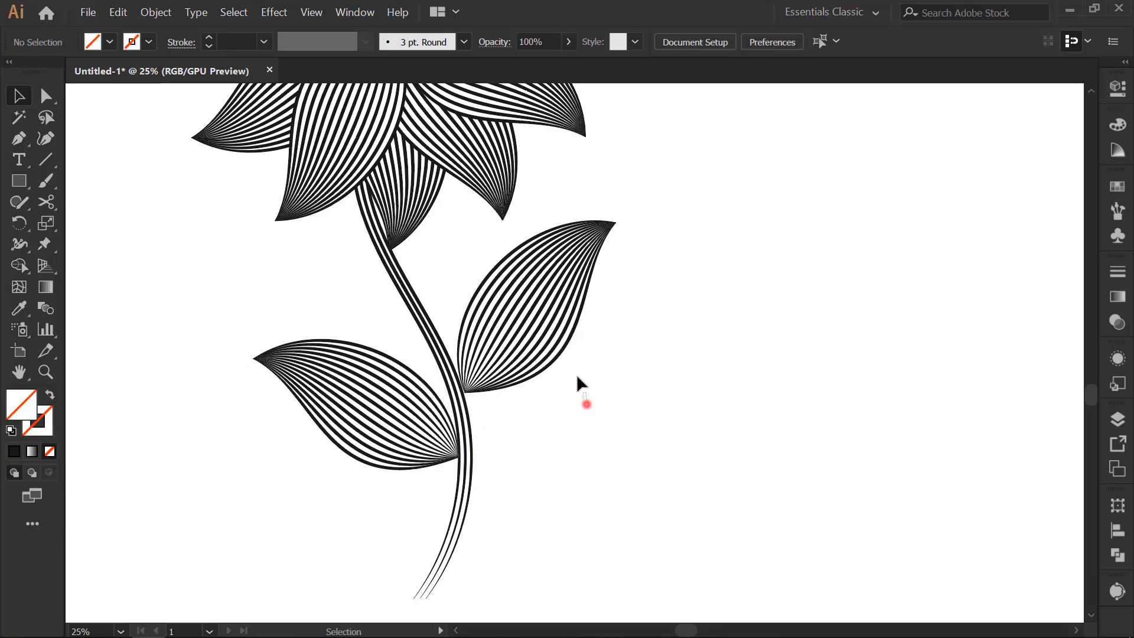
# Step: Nudge the leaf on the stem's right side up and inward onto the stem, and send it to the back
pyautogui.click(593, 338)
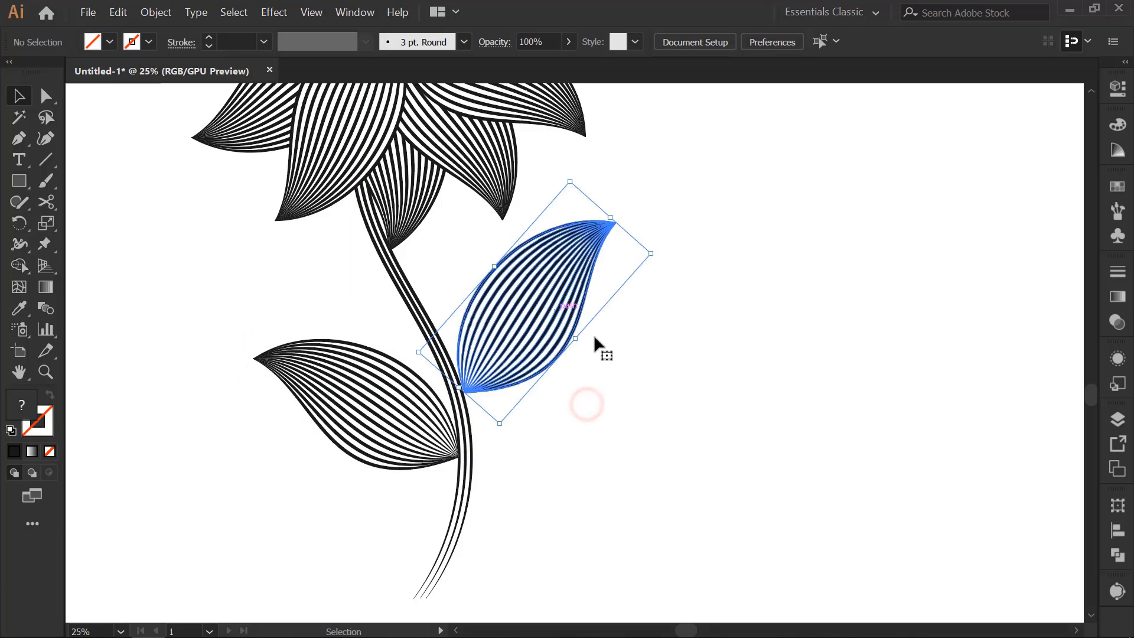
pyautogui.click(696, 347)
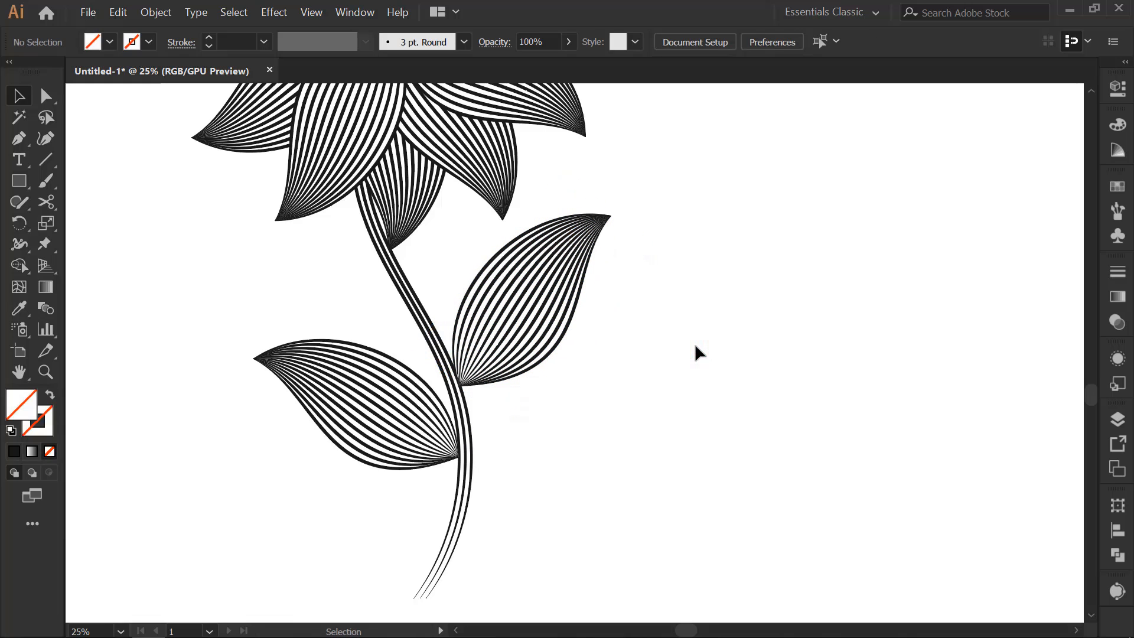
pyautogui.click(561, 279)
pyautogui.rightClick(559, 273)
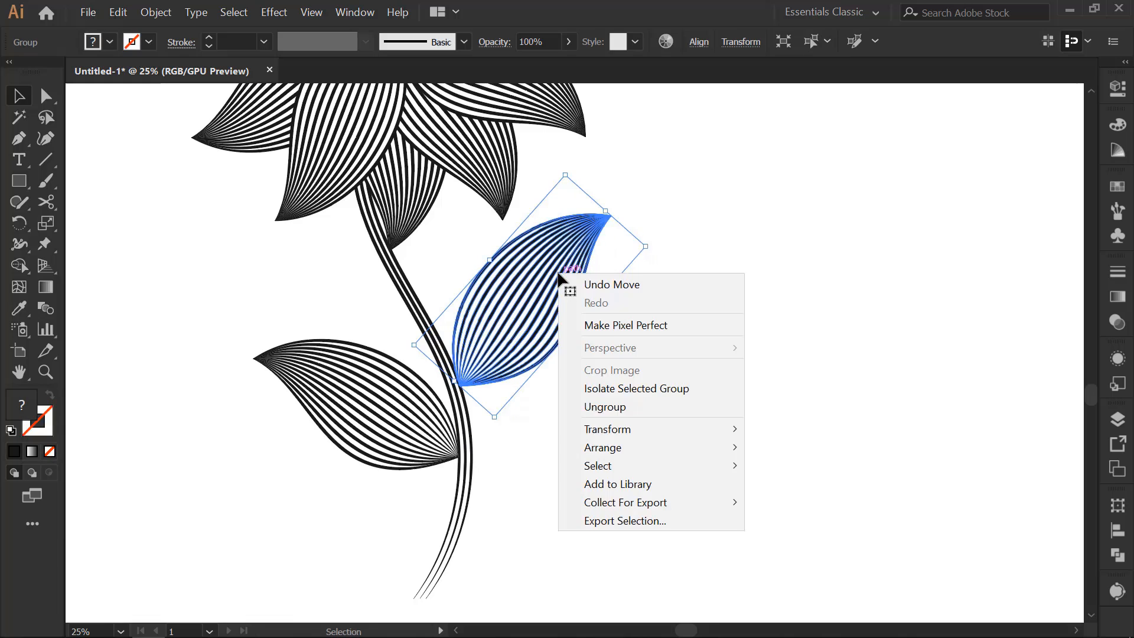
pyautogui.moveTo(665, 447)
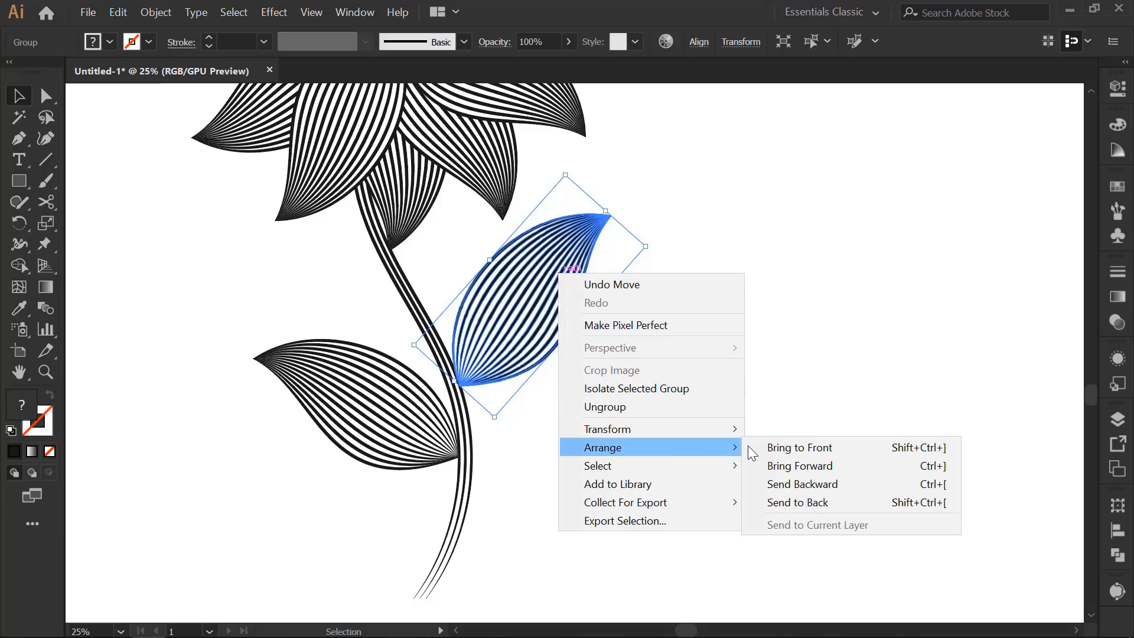
pyautogui.click(809, 502)
pyautogui.click(806, 488)
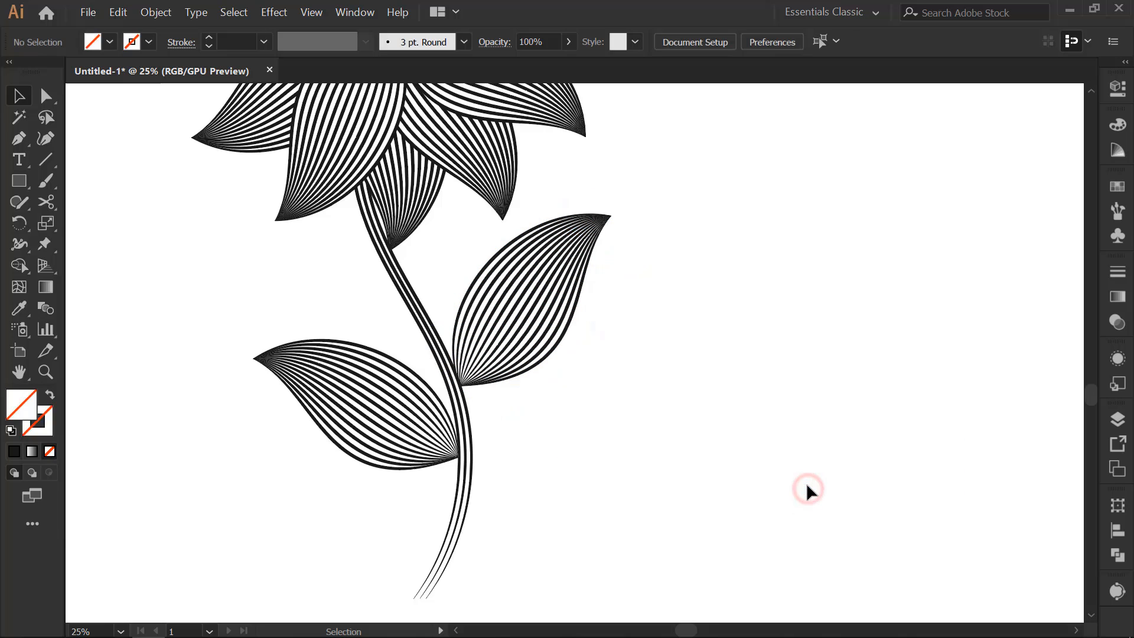
# Step: Create a 3000 × 3000 pt rectangle to serve as the flower artwork's background
pyautogui.hotkey('ctrl', '-')
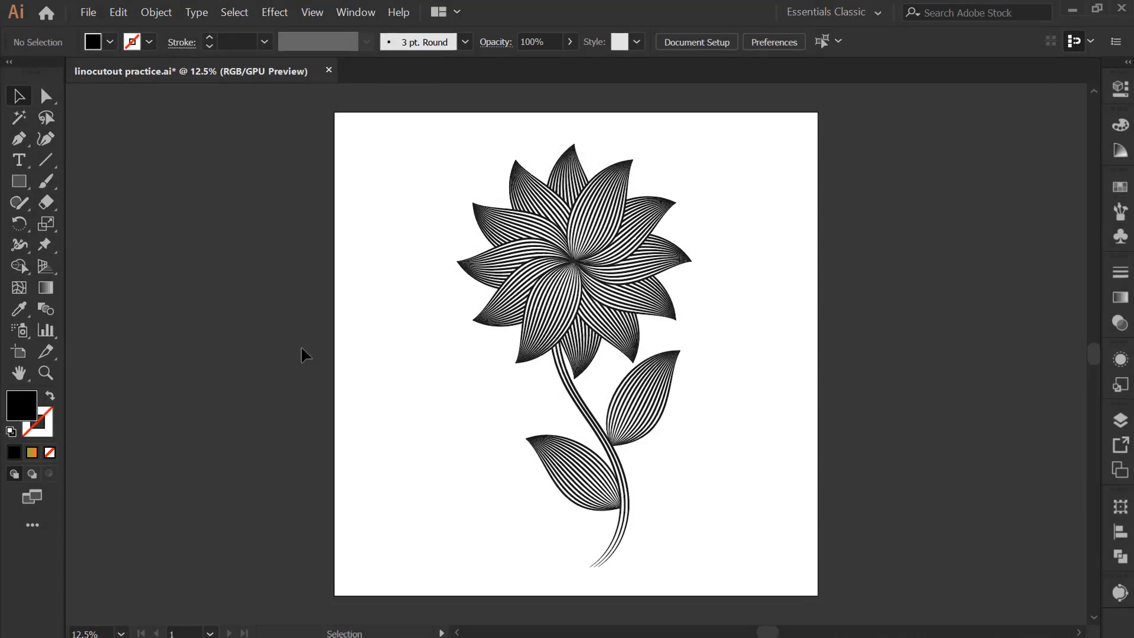
pyautogui.moveTo(27, 181); pyautogui.dragTo(119, 222)
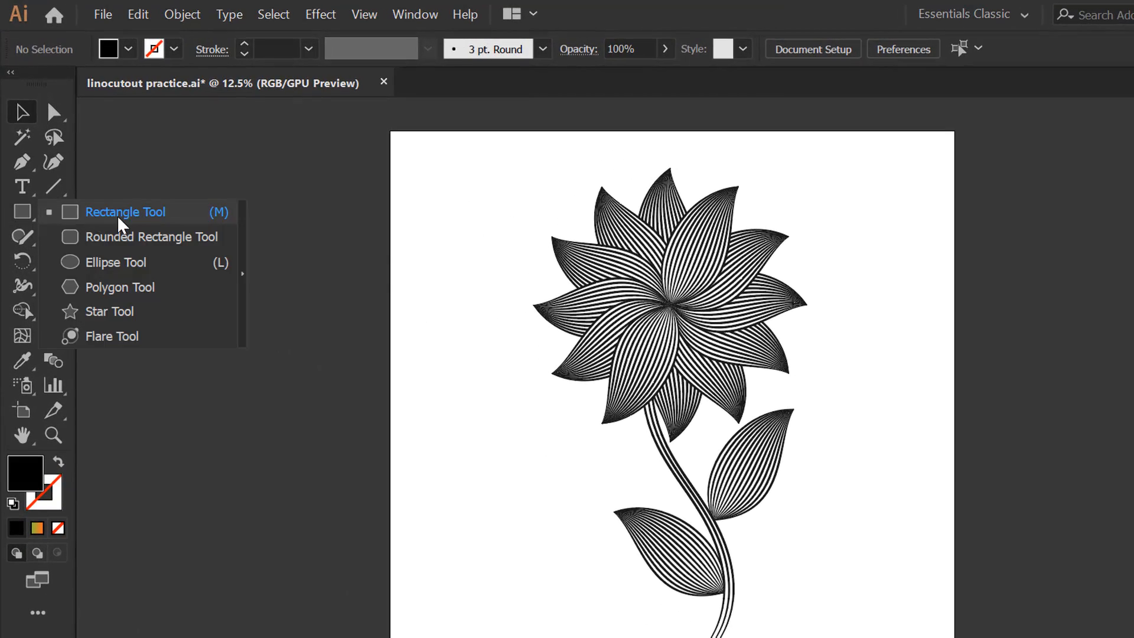
pyautogui.click(443, 270)
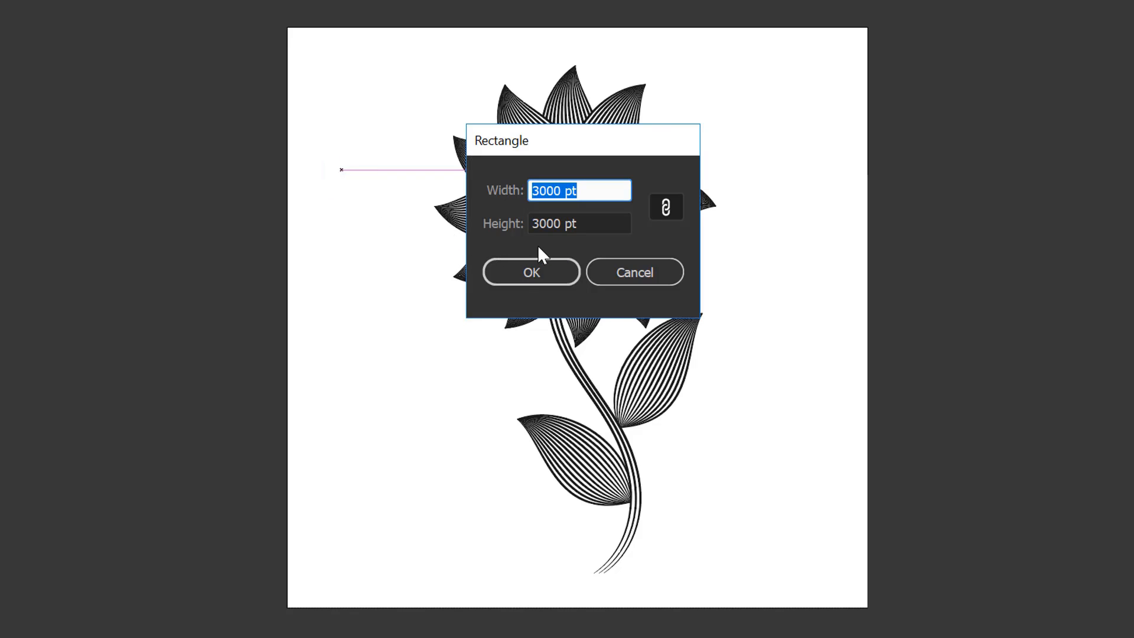
pyautogui.click(524, 272)
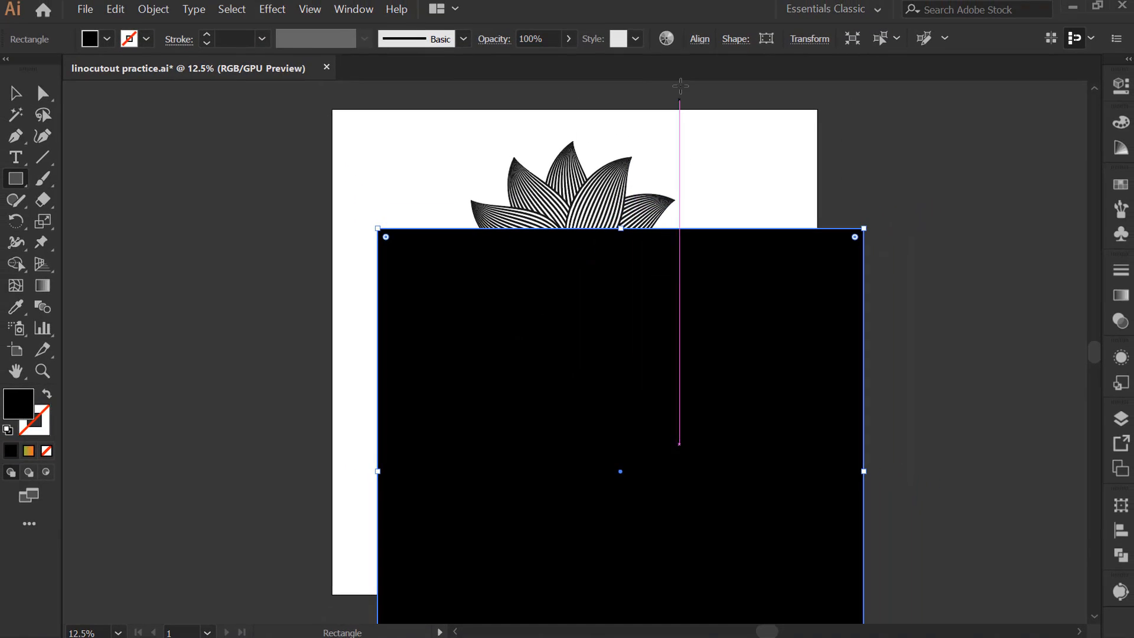
# Step: Align the rectangle's vertical and horizontal centers to the artboard so that it covers it
pyautogui.click(697, 41)
pyautogui.click(661, 90)
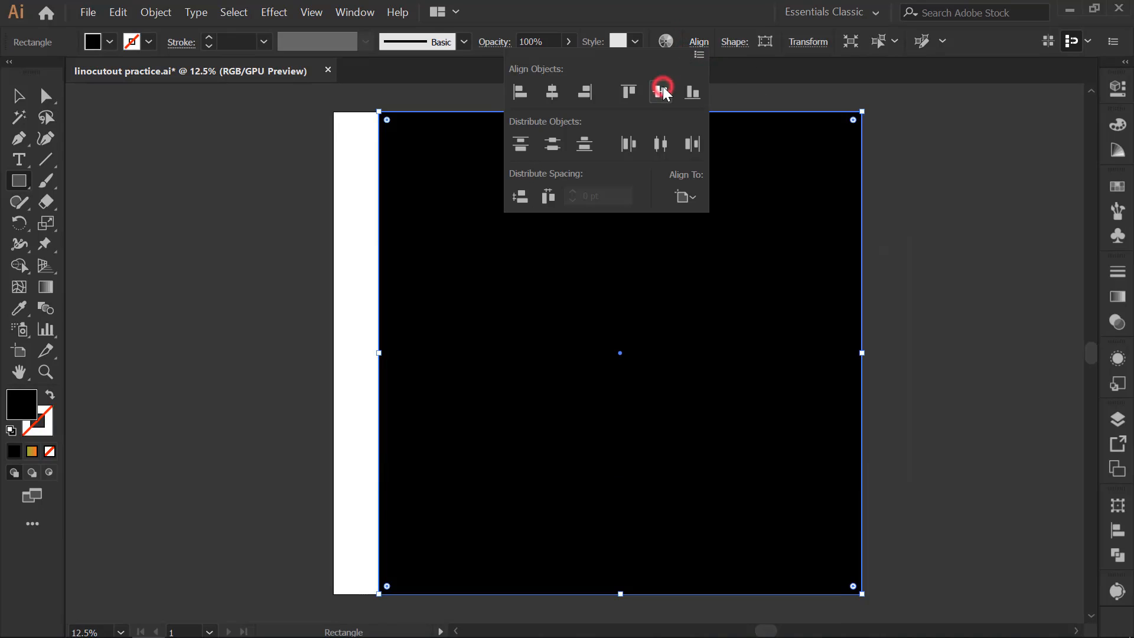
pyautogui.click(558, 93)
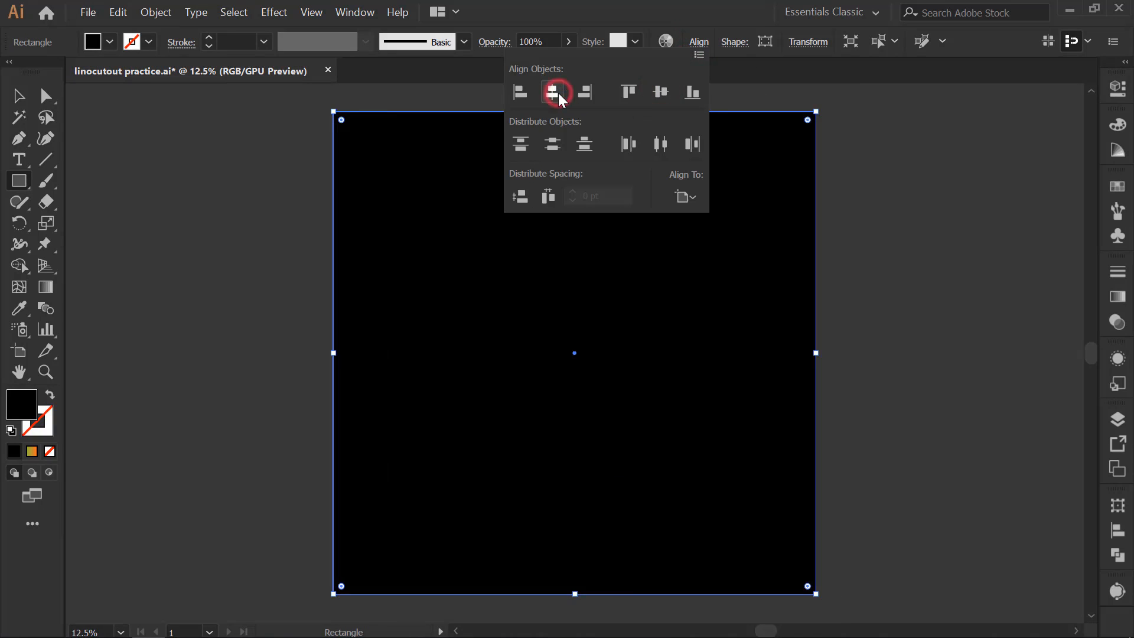
pyautogui.click(296, 181)
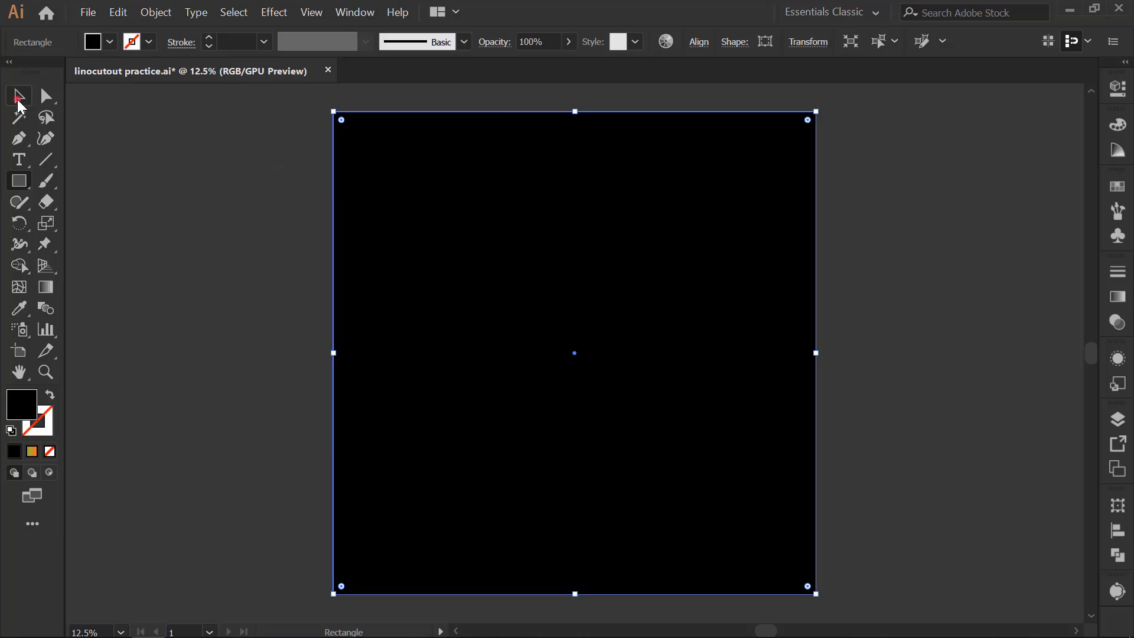
# Step: Fill the background rectangle with the yellow swatch
pyautogui.click(93, 43)
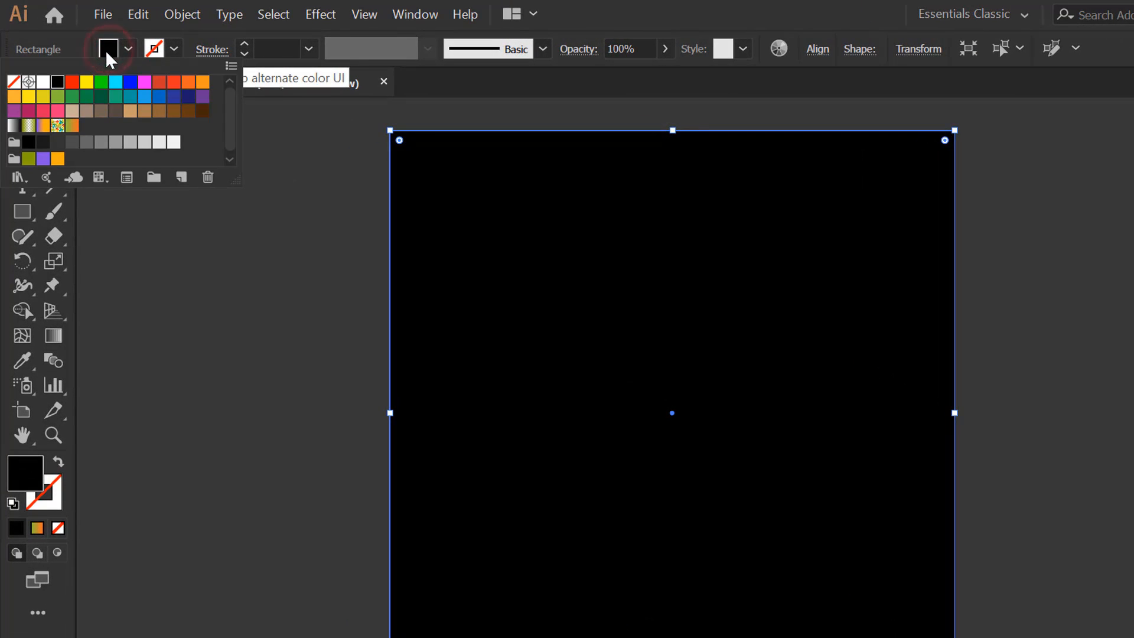
pyautogui.click(28, 96)
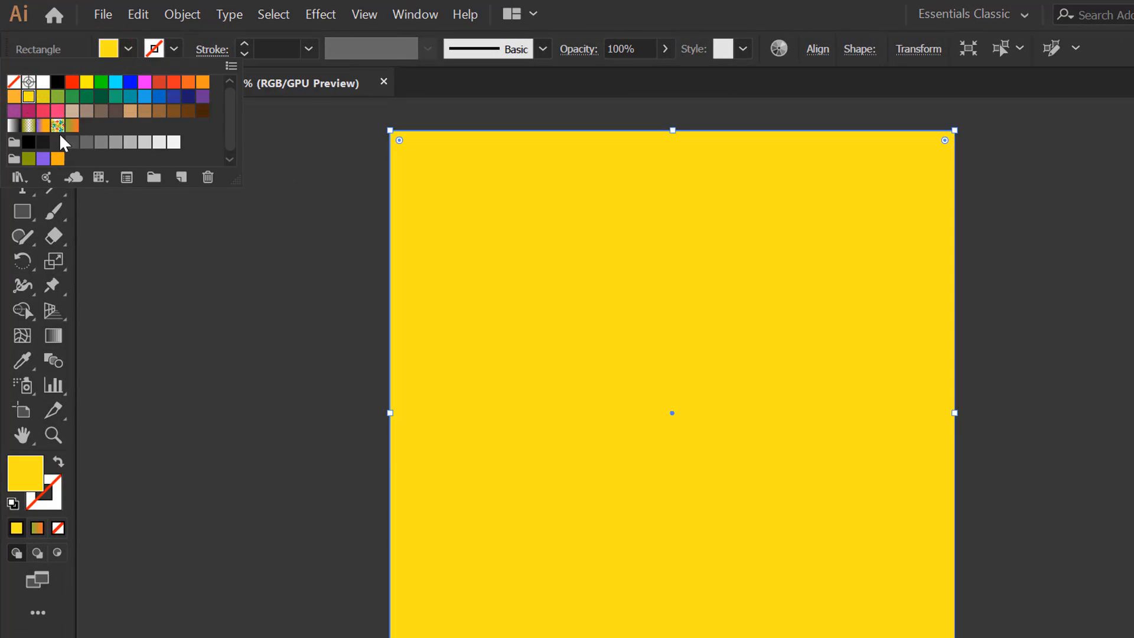
pyautogui.click(145, 247)
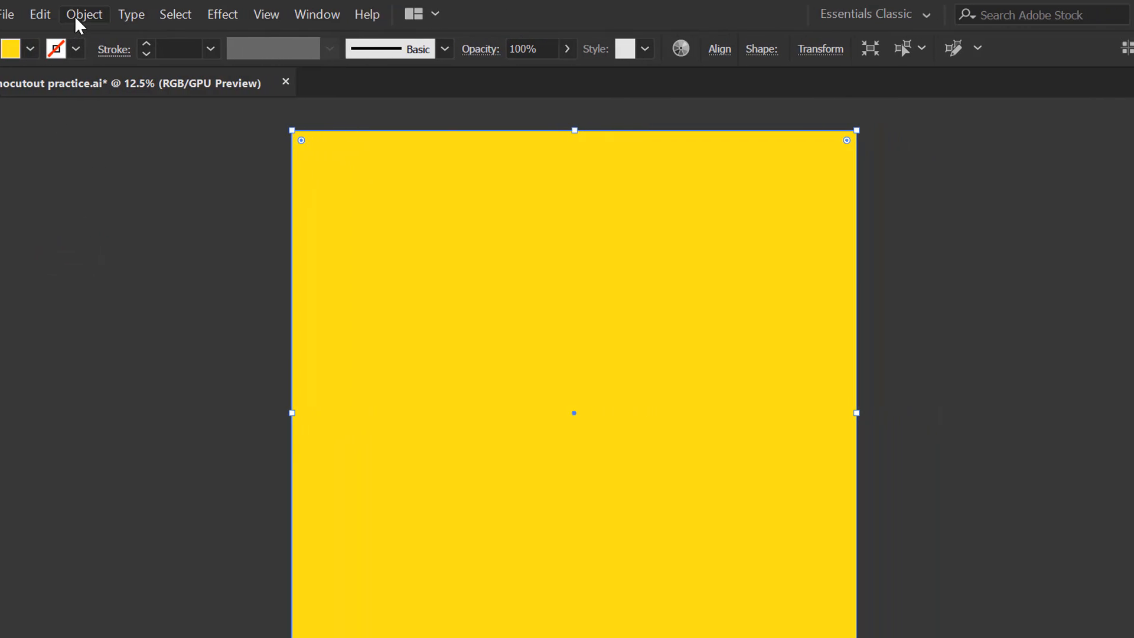
# Step: Send the yellow rectangle to the back behind the flower and lock it
pyautogui.click(175, 16)
pyautogui.moveTo(286, 38)
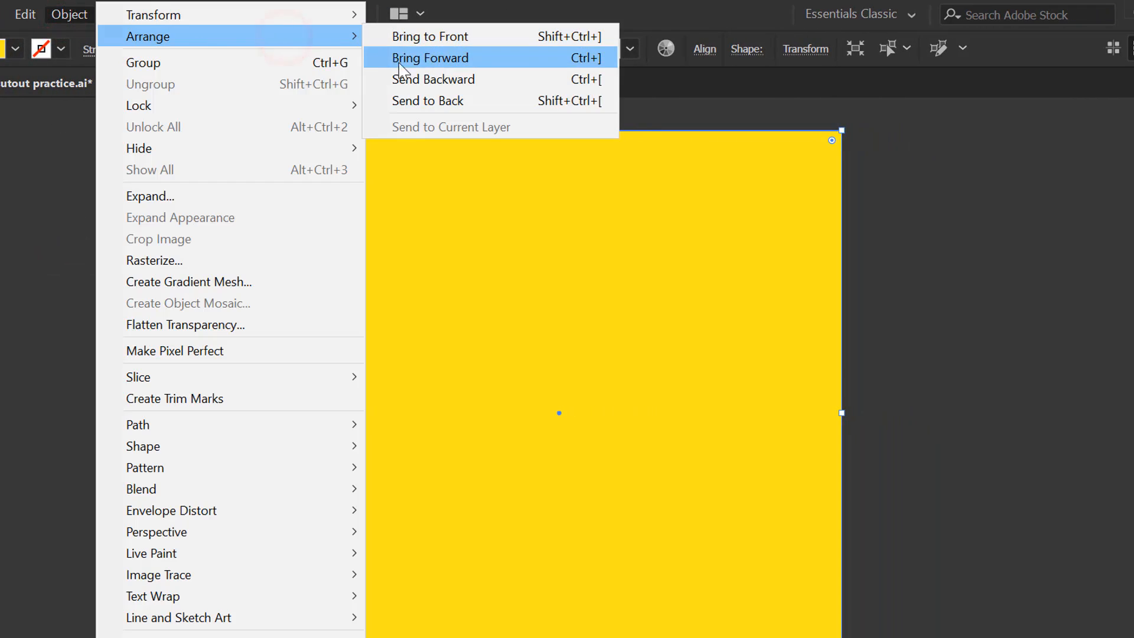
pyautogui.click(417, 102)
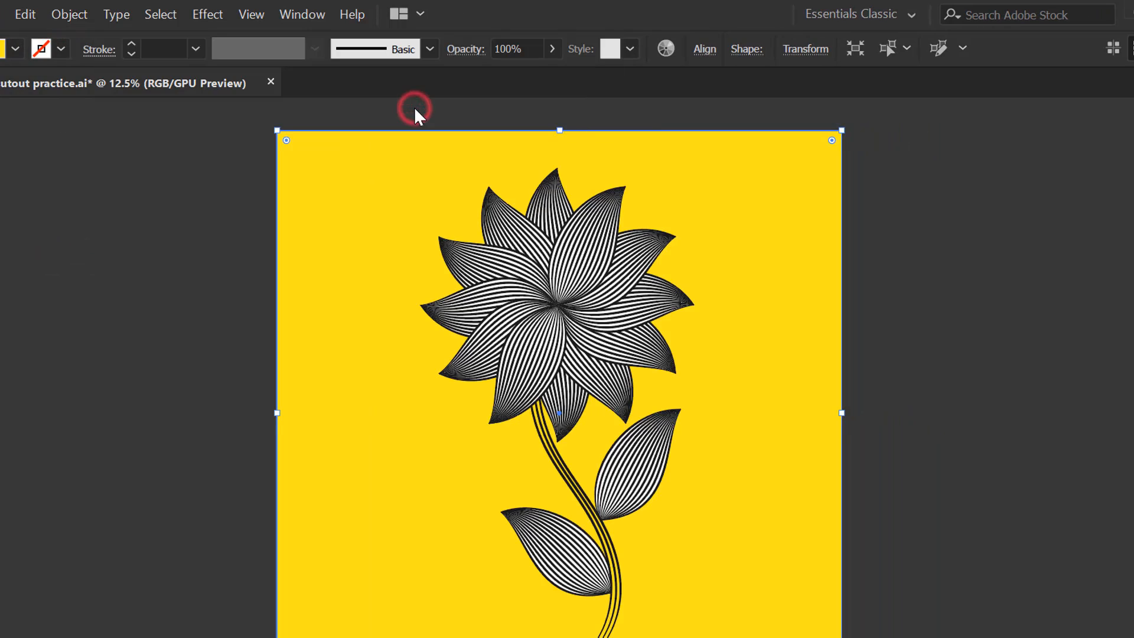
pyautogui.click(85, 18)
pyautogui.click(221, 98)
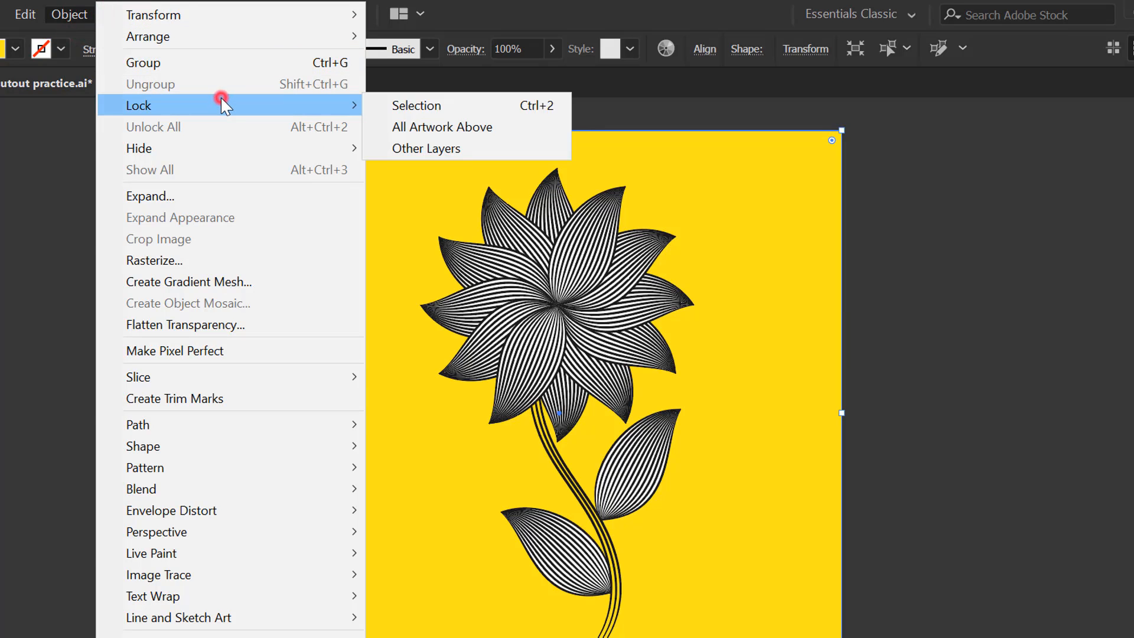
pyautogui.click(385, 105)
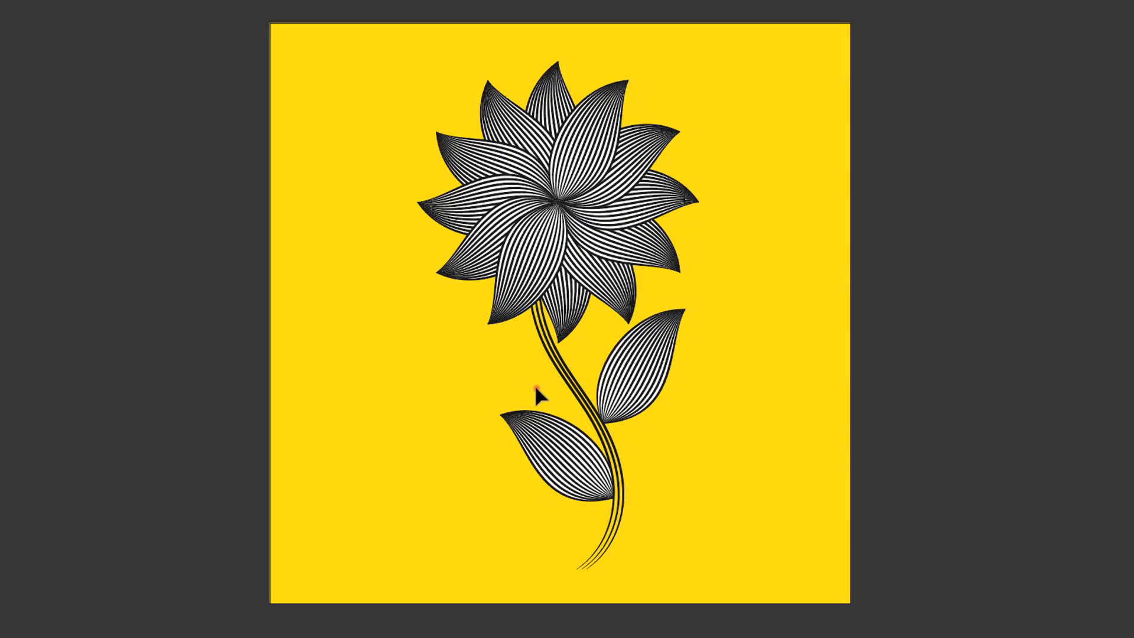
# Step: Select the three stem lines and expand their appearance
pyautogui.moveTo(576, 368); pyautogui.dragTo(579, 367)
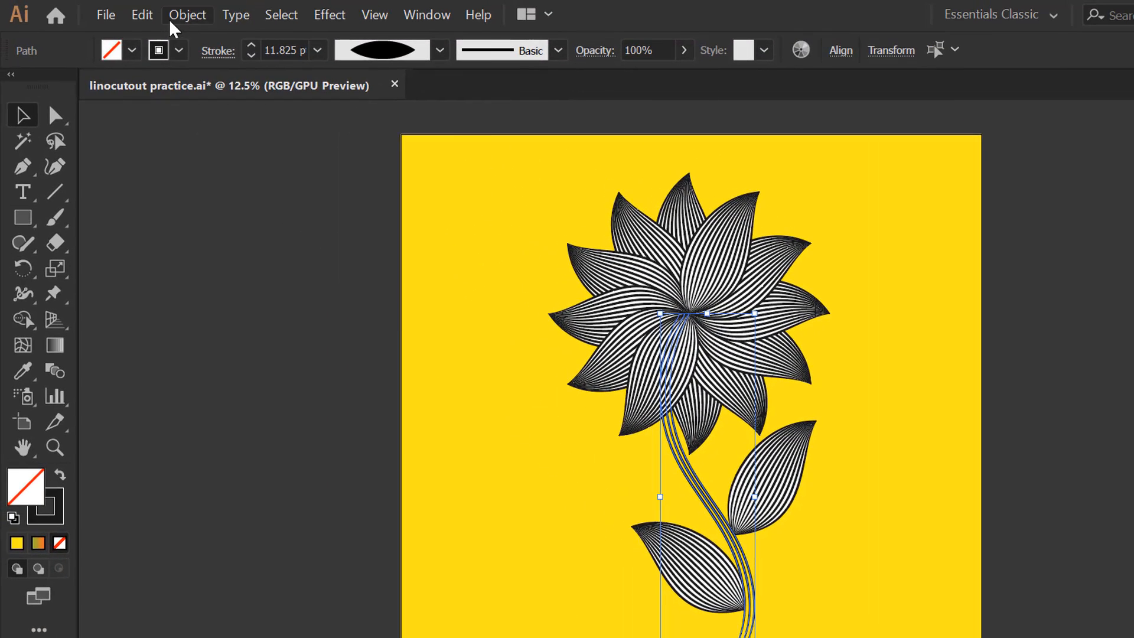
pyautogui.click(170, 19)
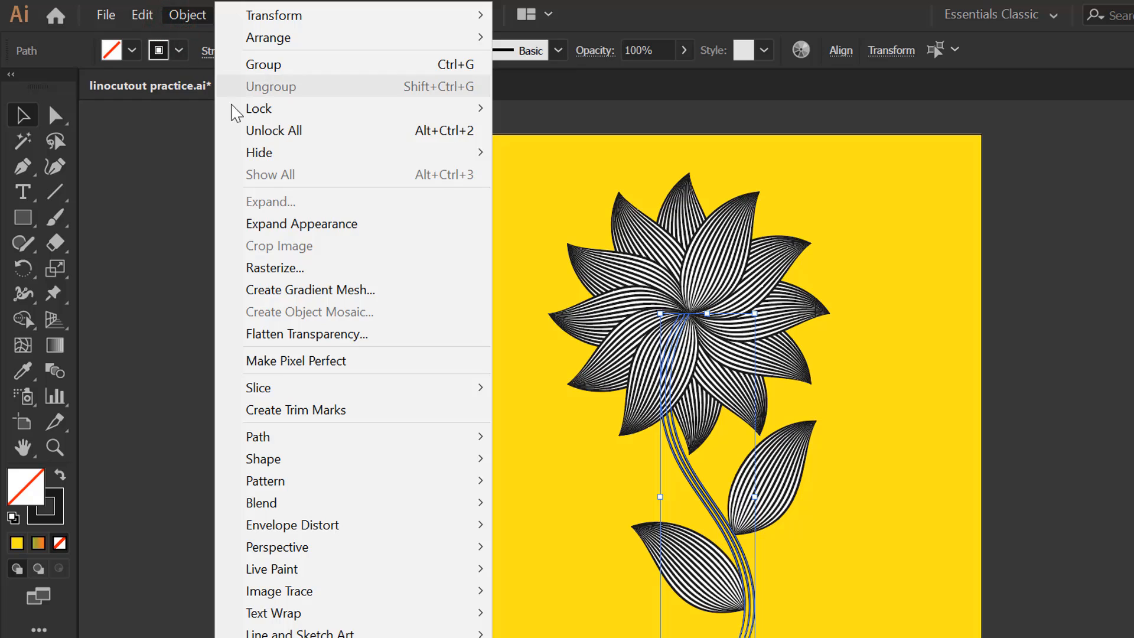
pyautogui.click(285, 223)
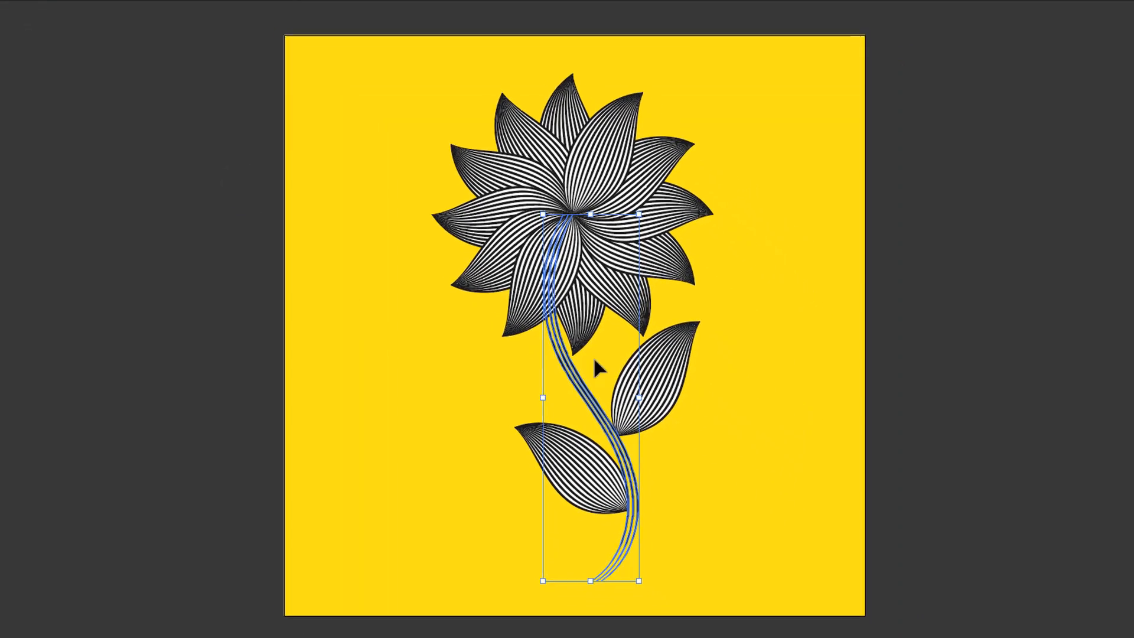
# Step: Select the entire flower with its stem and both leaves and group them together
pyautogui.click(816, 445)
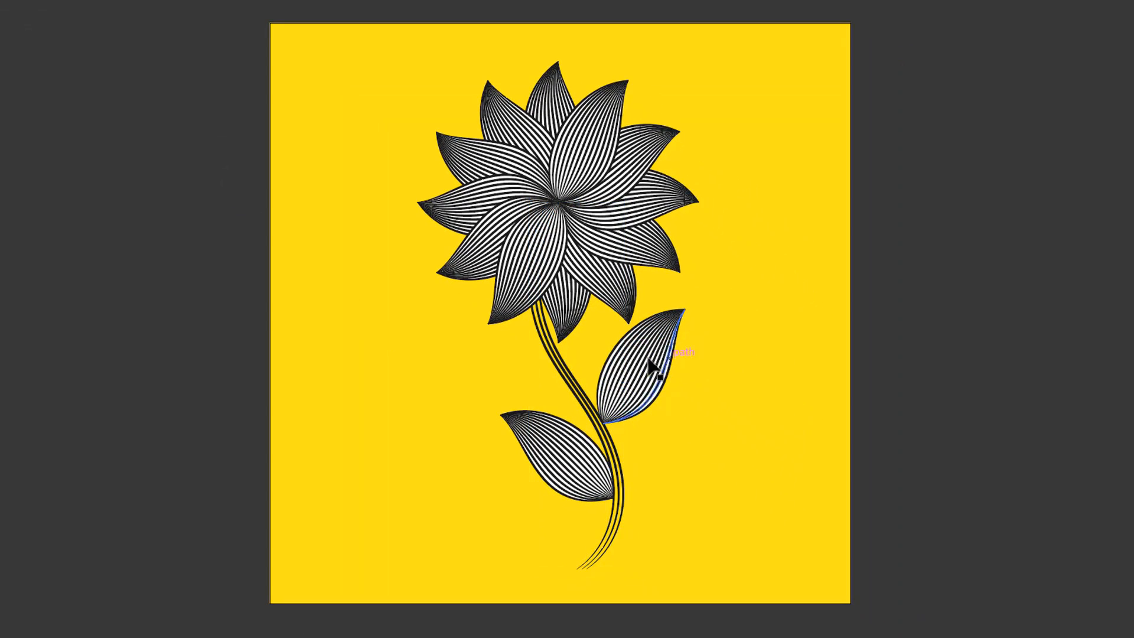
pyautogui.moveTo(412, 72); pyautogui.dragTo(721, 464)
pyautogui.rightClick(618, 216)
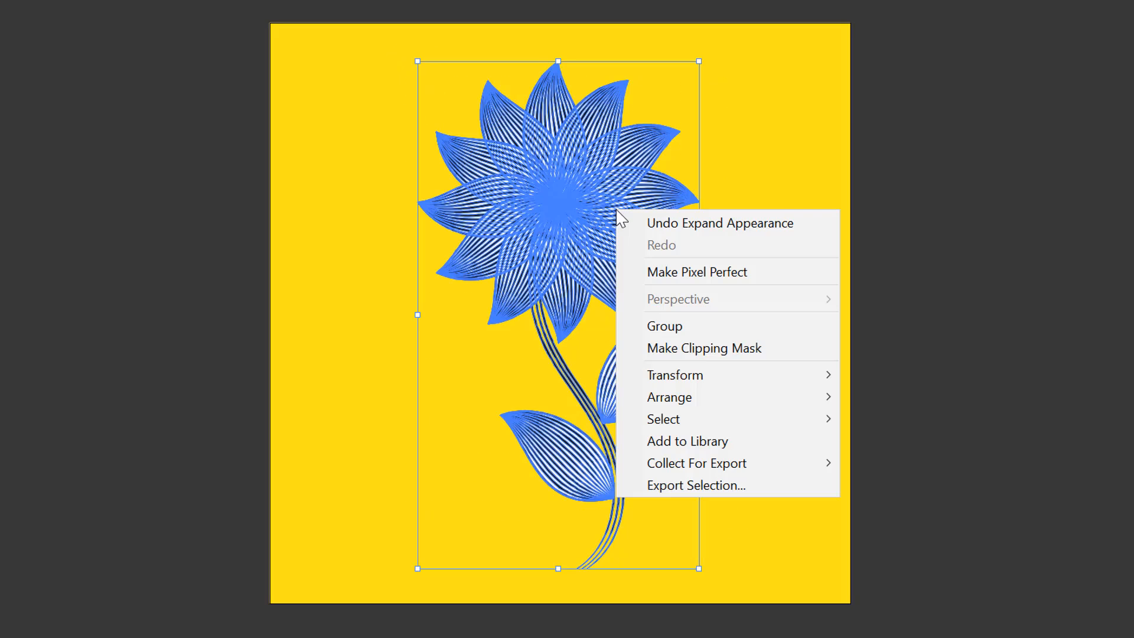
pyautogui.click(652, 326)
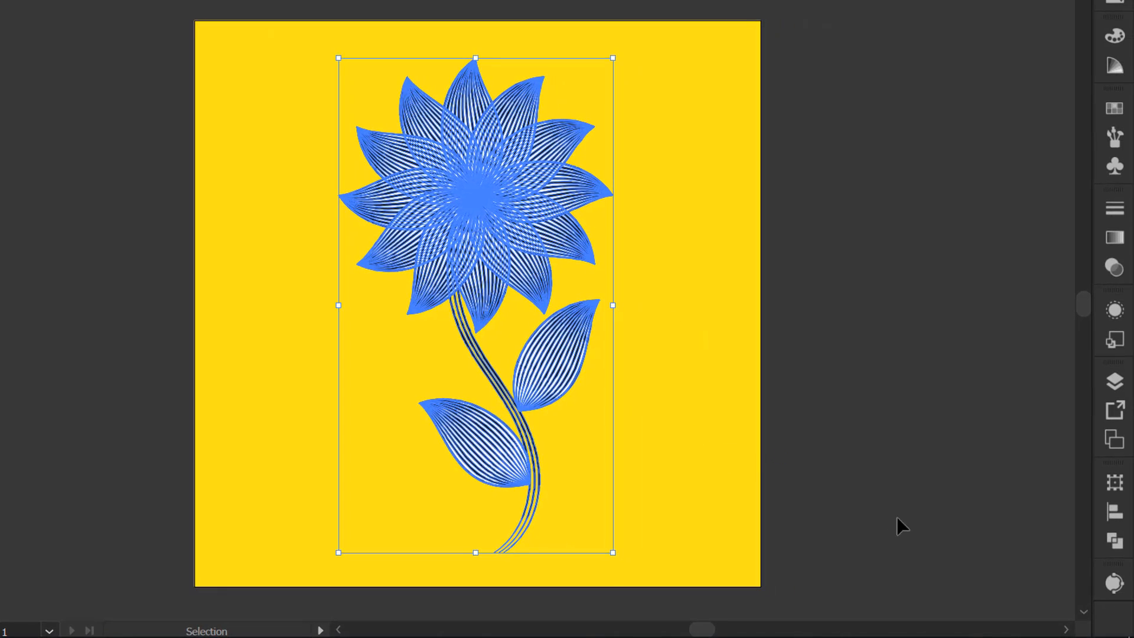
# Step: Apply the Pathfinder Trim operation to the grouped flower artwork to remove its hidden overlapping parts
pyautogui.click(1110, 549)
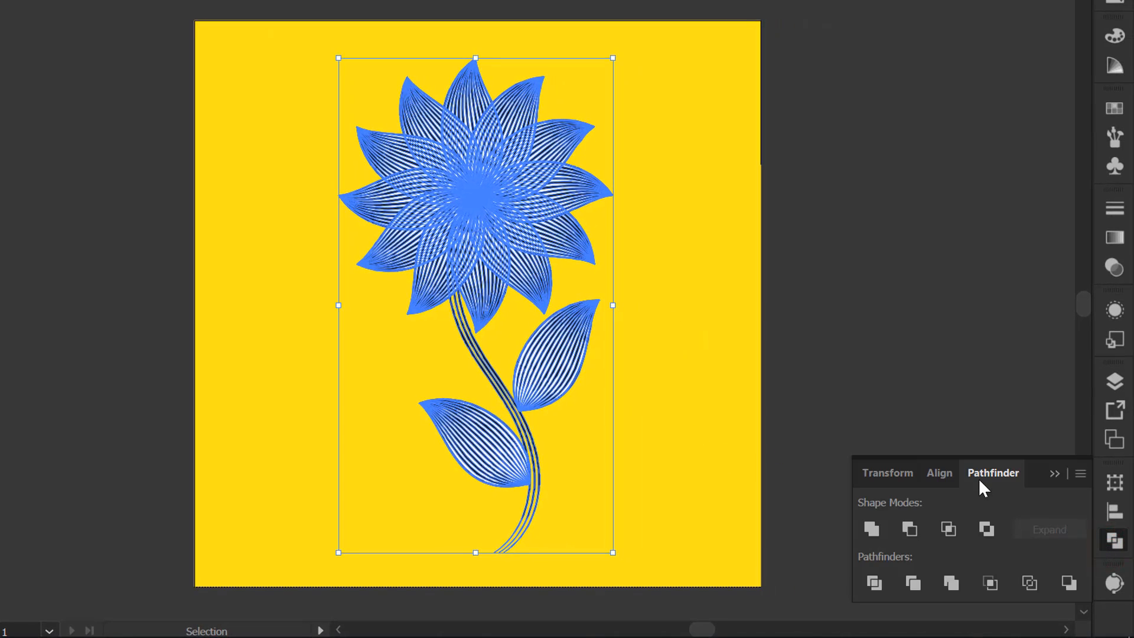
pyautogui.click(912, 582)
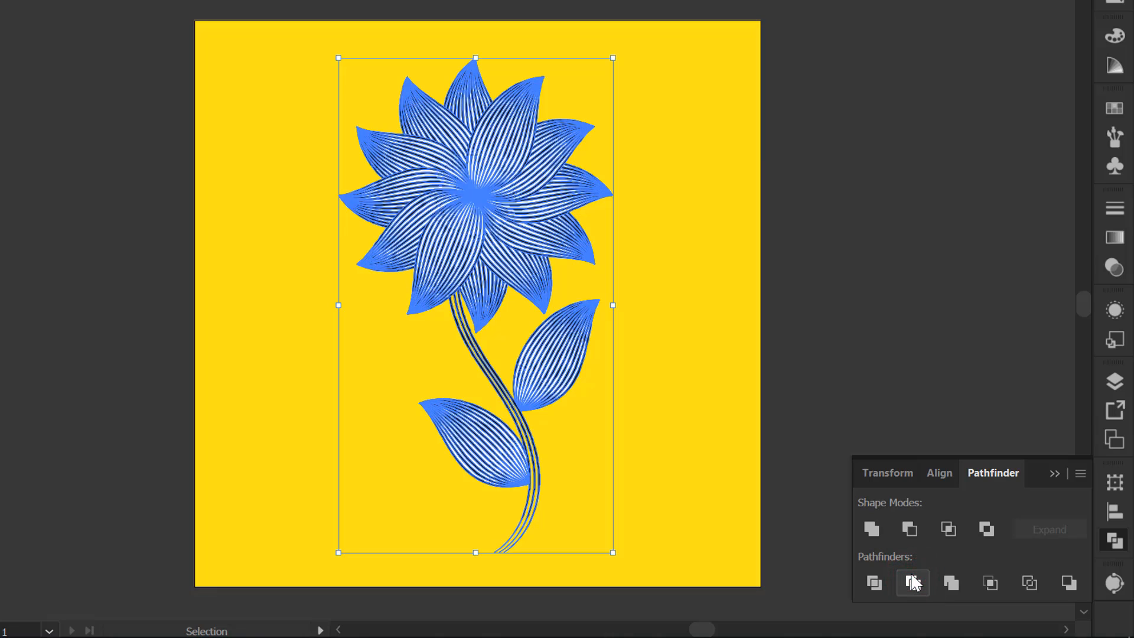
pyautogui.click(1054, 474)
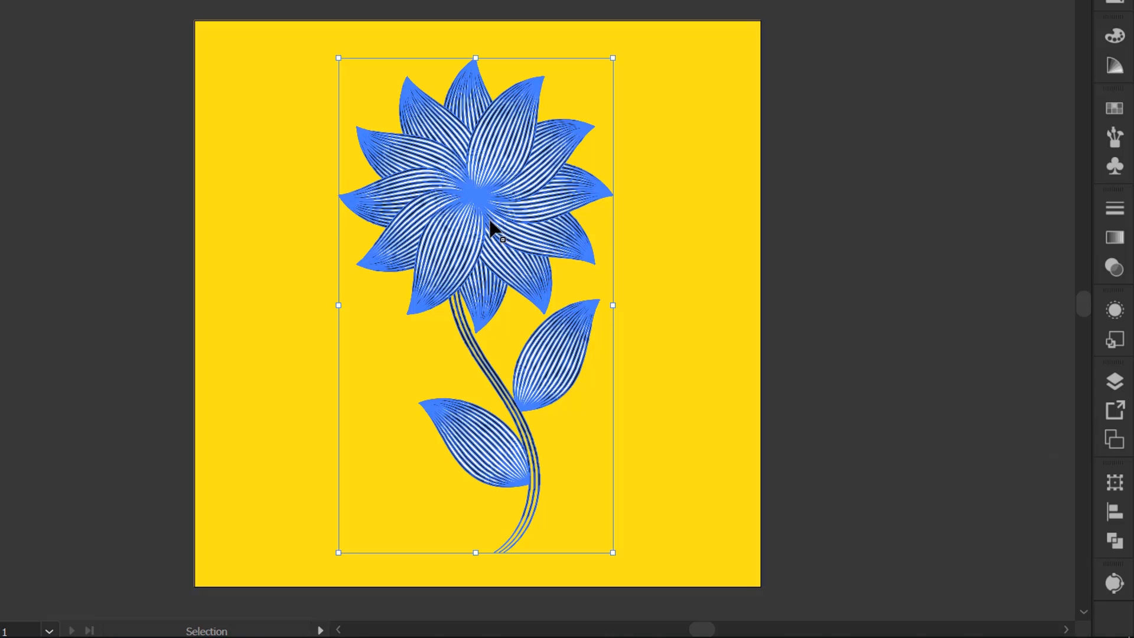
pyautogui.click(652, 293)
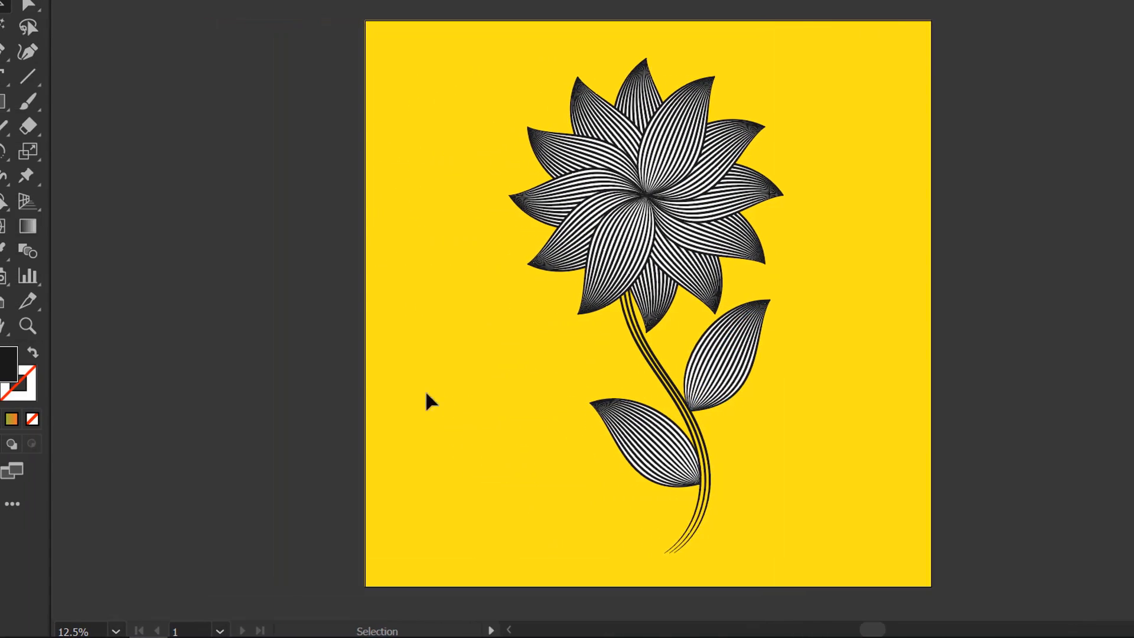
# Step: Draw a small square on the yellow background beside the flower's petals and fill it with white
pyautogui.click(22, 104)
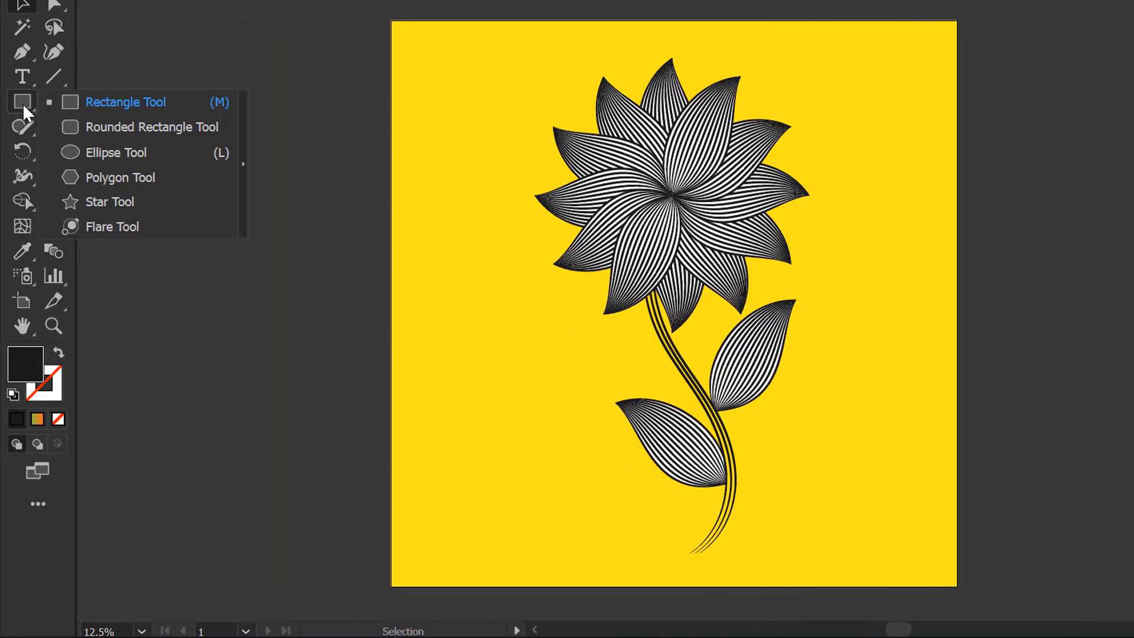
pyautogui.click(76, 103)
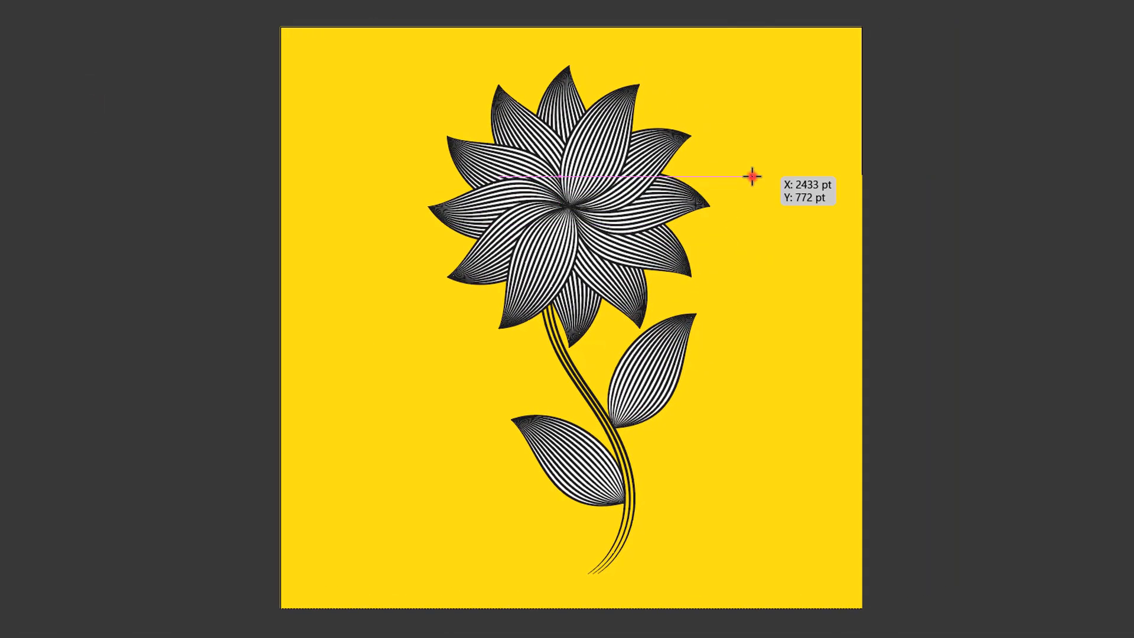
pyautogui.moveTo(841, 168); pyautogui.dragTo(879, 203)
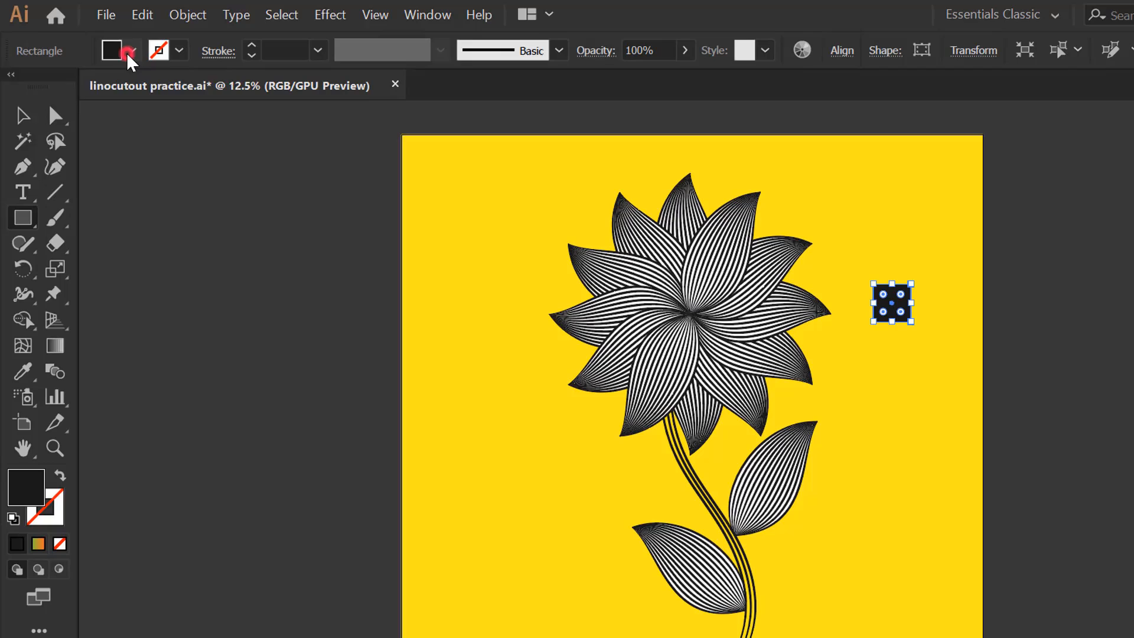
pyautogui.click(126, 52)
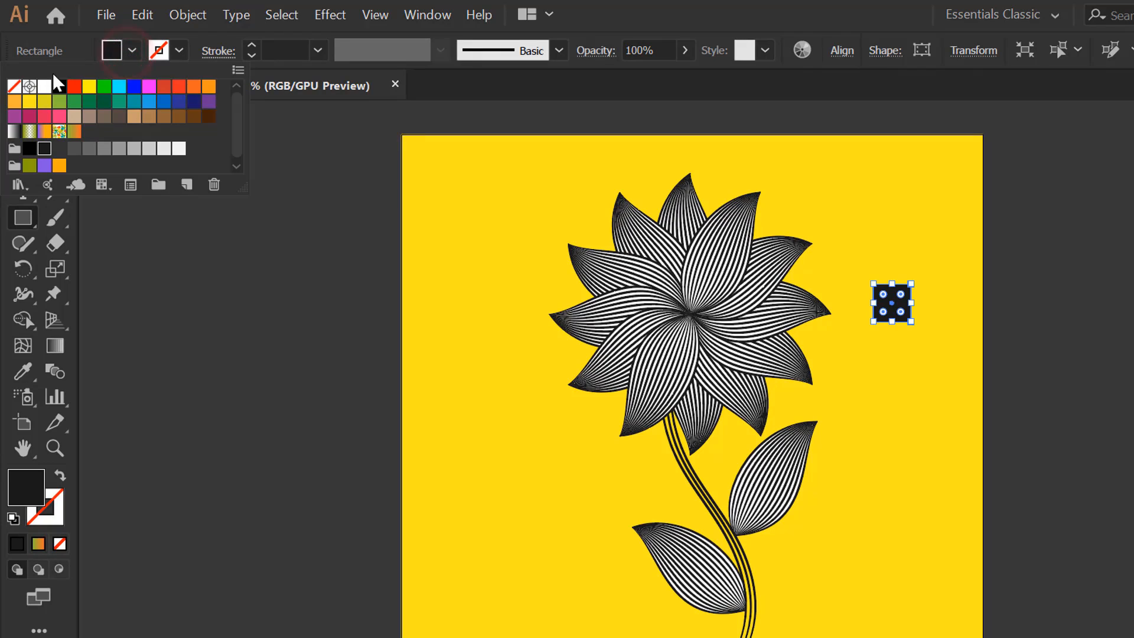
pyautogui.click(44, 87)
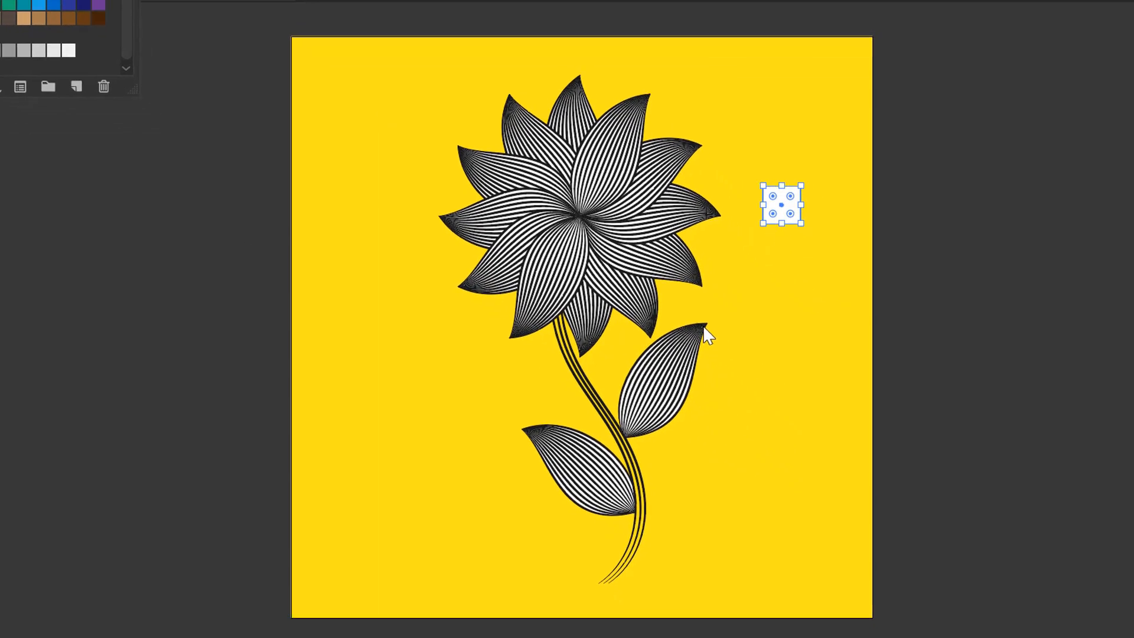
pyautogui.click(711, 331)
pyautogui.press('m')
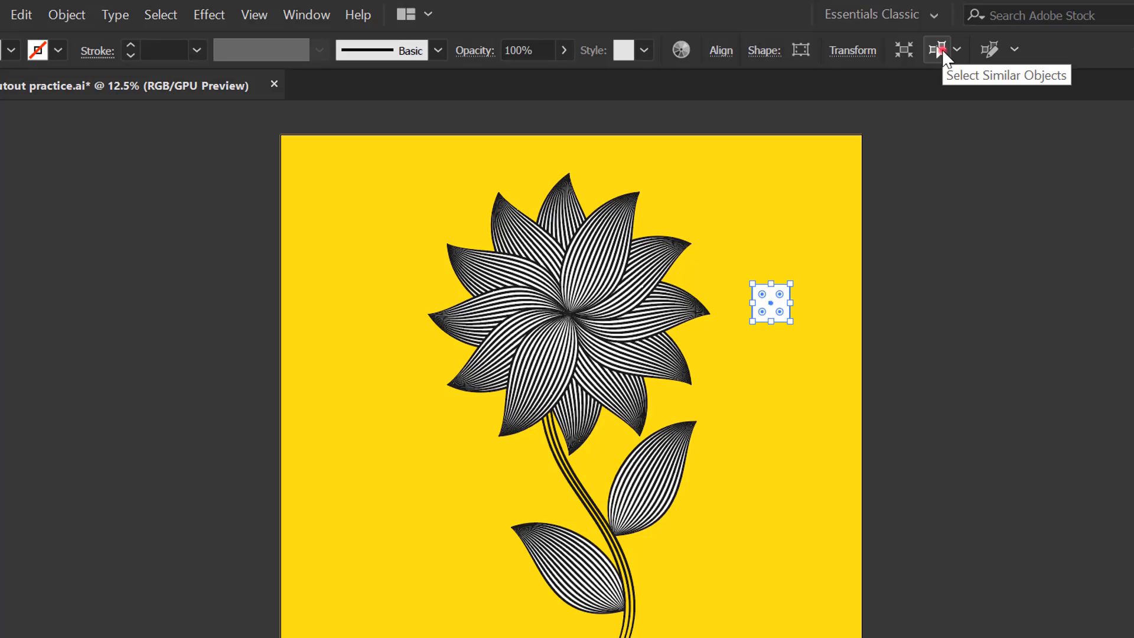
# Step: Select all objects similar to the white square and delete them, clearing the white from the petals and leaves
pyautogui.click(938, 50)
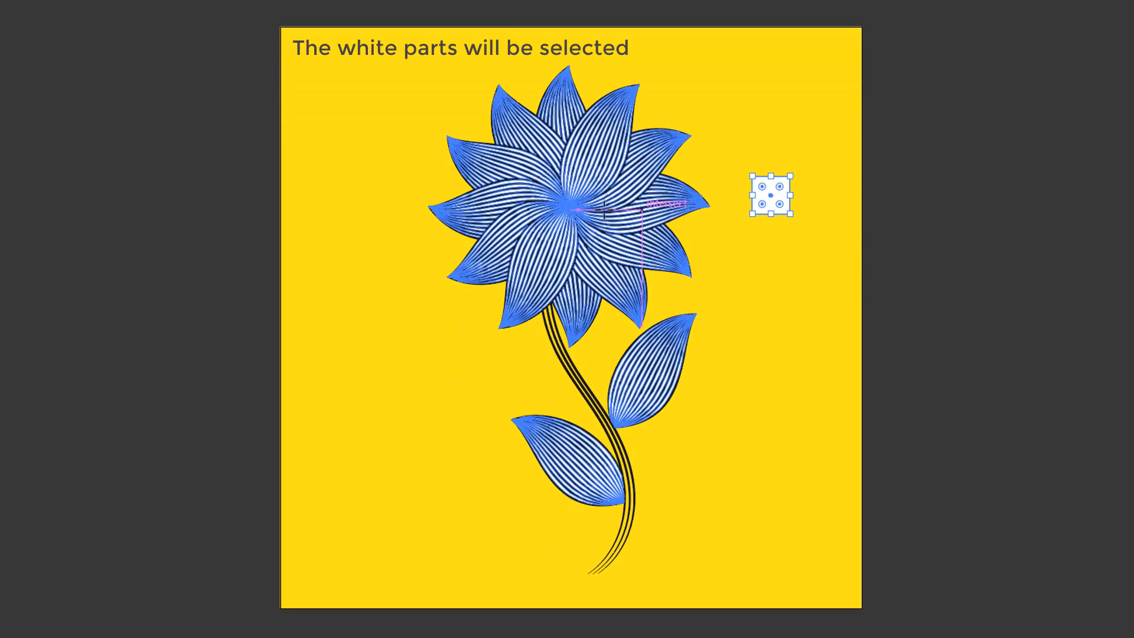
pyautogui.press('Delete')
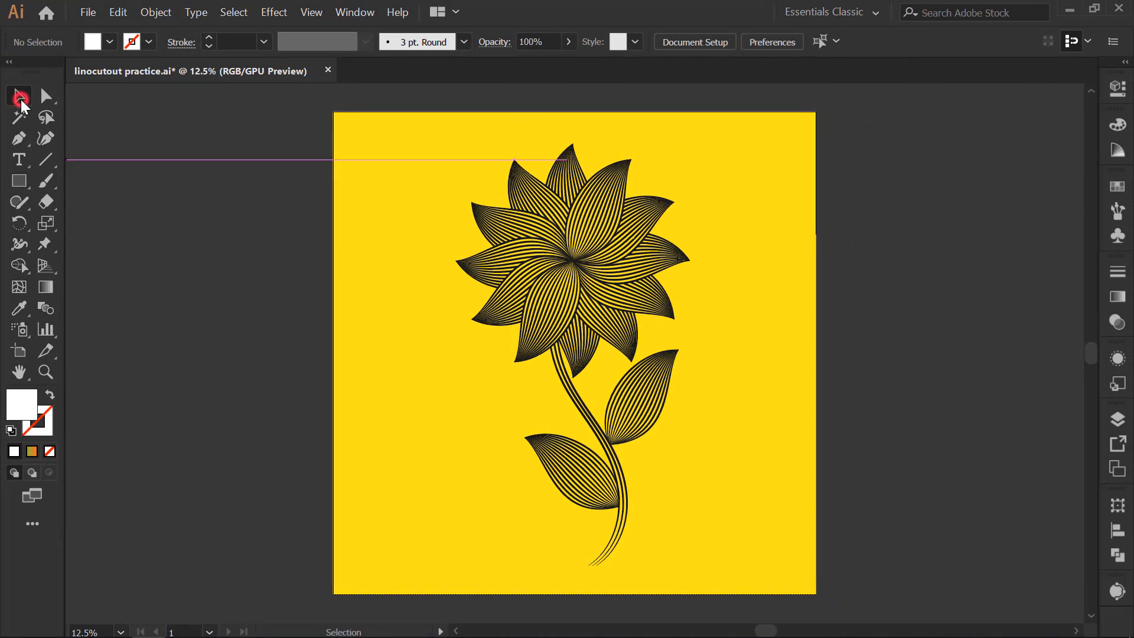
pyautogui.click(20, 99)
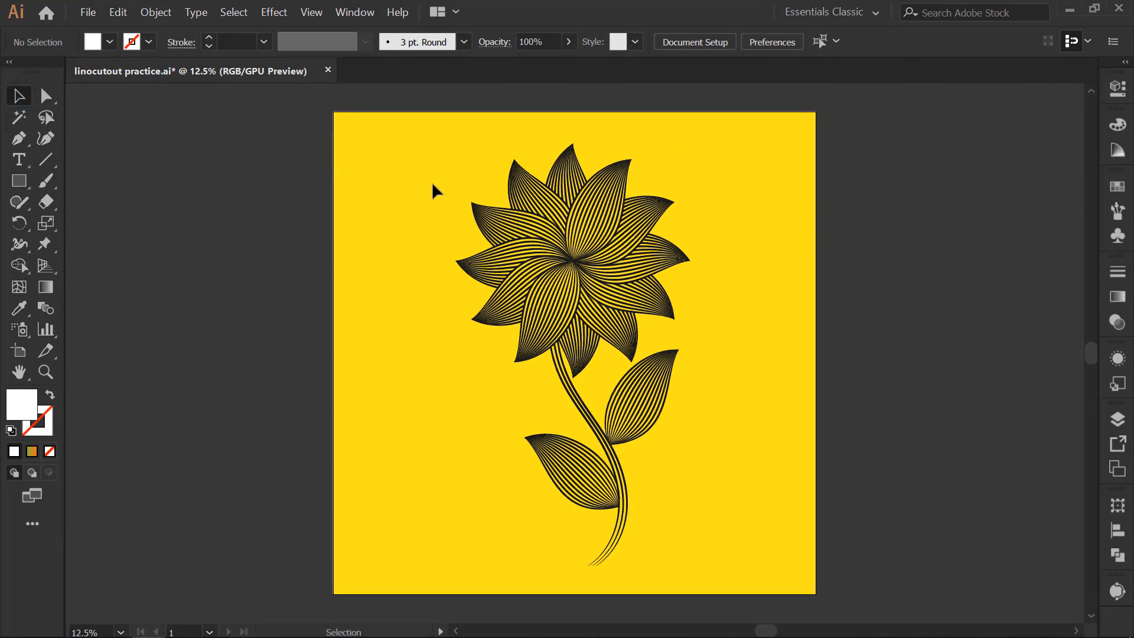
# Step: Make the remaining flower line artwork into a compound path
pyautogui.click(563, 338)
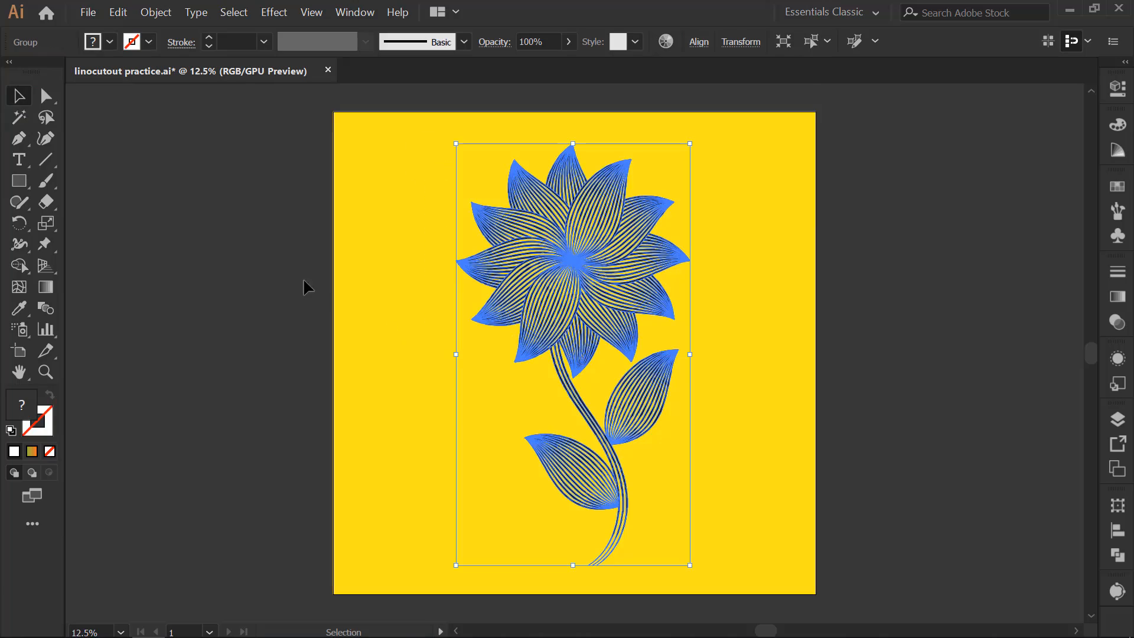
pyautogui.click(156, 12)
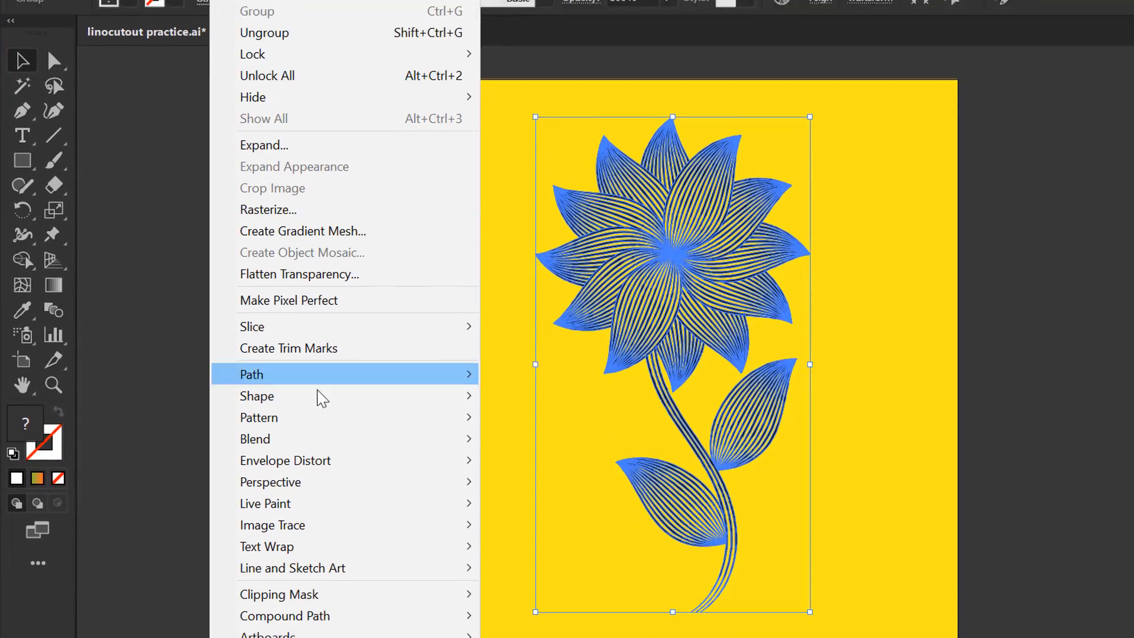
pyautogui.click(387, 616)
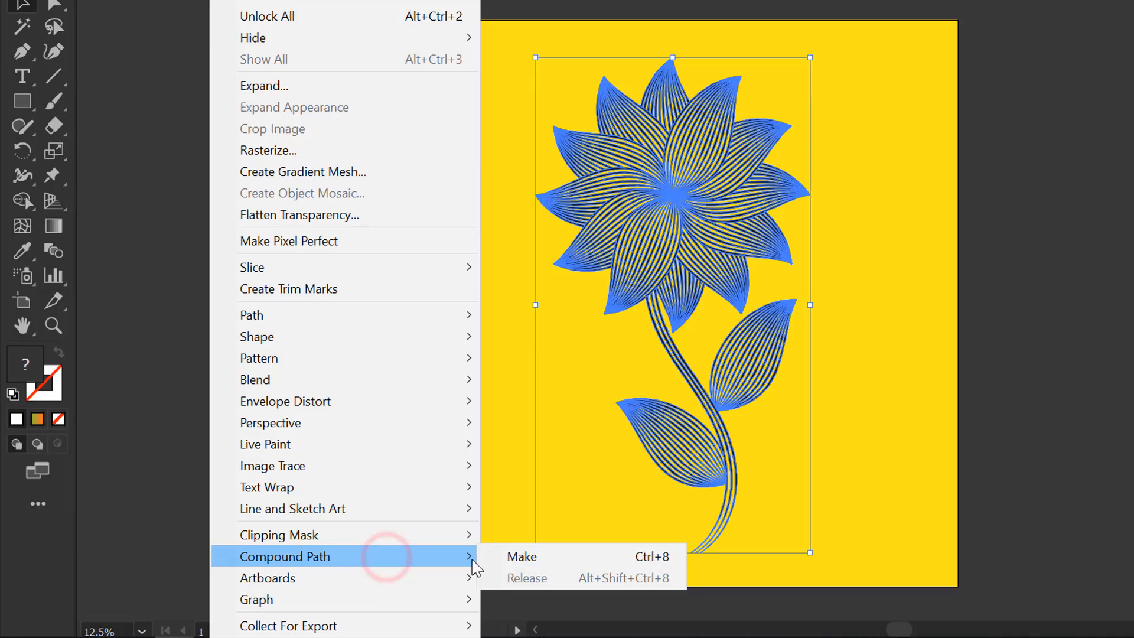
pyautogui.click(499, 557)
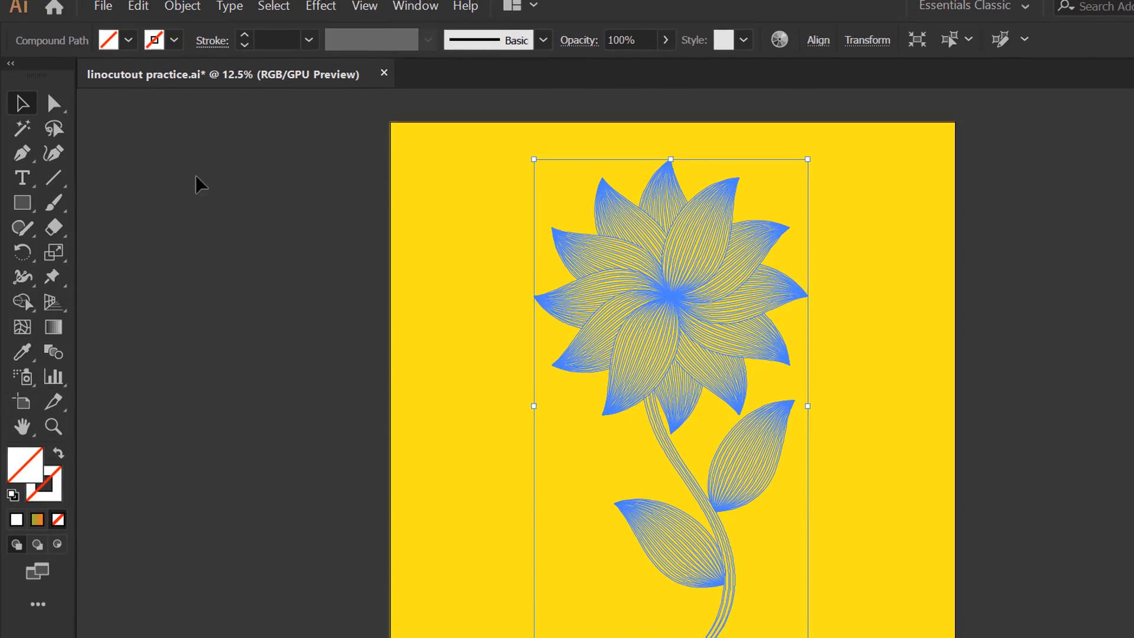
# Step: Fill the flower compound path with the teal green swatch and deselect it
pyautogui.click(127, 40)
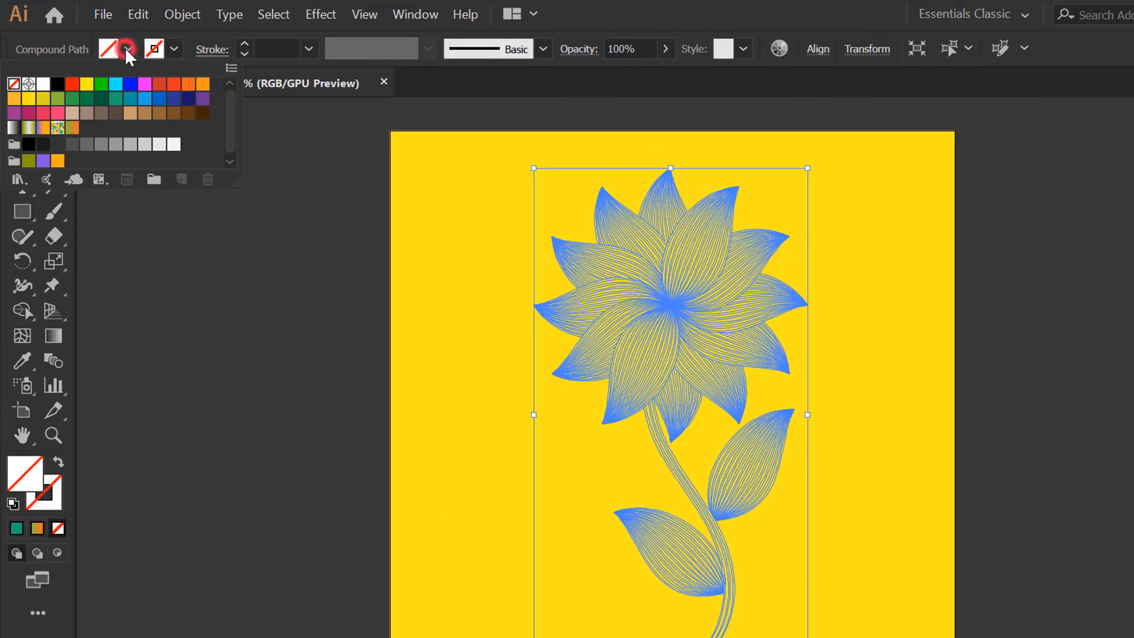
pyautogui.click(116, 98)
pyautogui.click(459, 342)
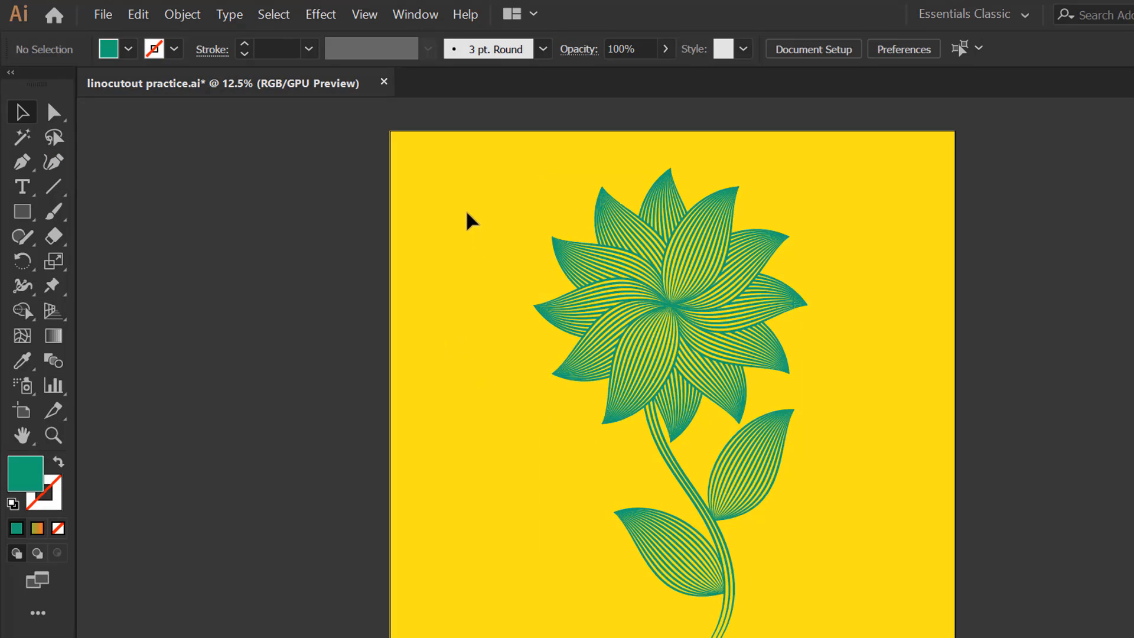
# Step: Select the flower compound path and fill it with the green-to-orange gradient swatch
pyautogui.moveTo(576, 339); pyautogui.dragTo(610, 385)
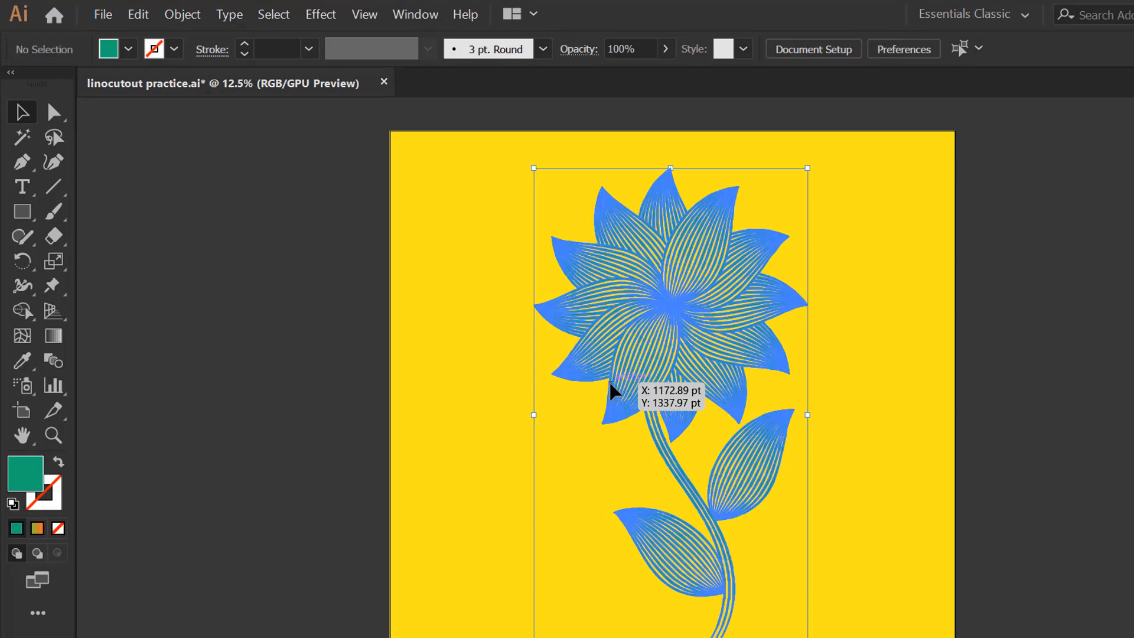
pyautogui.click(127, 49)
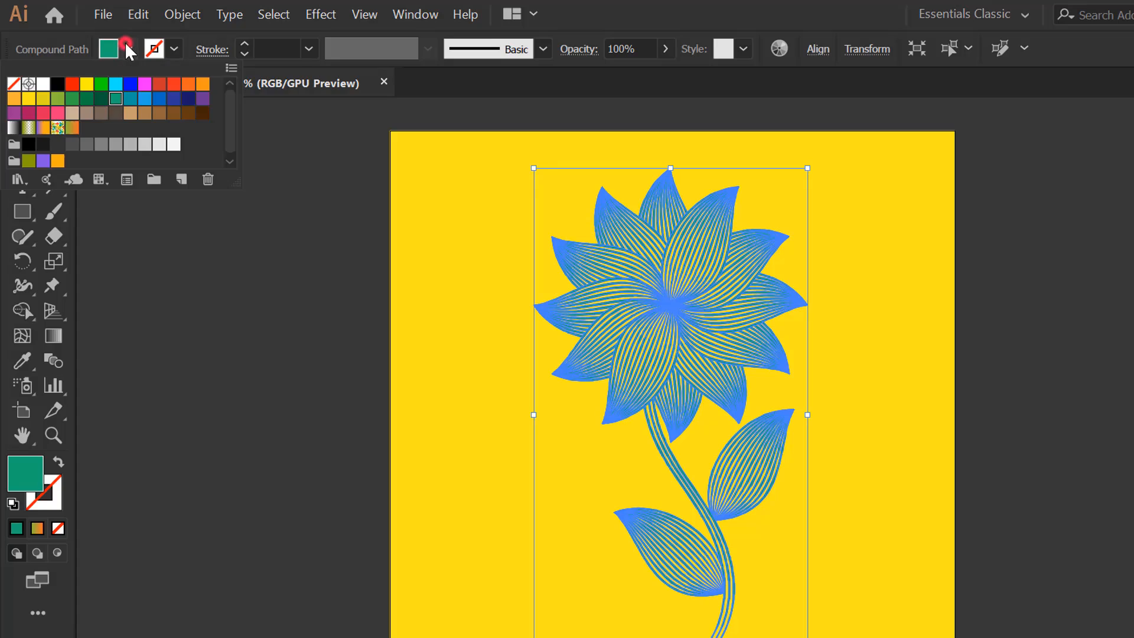
pyautogui.click(72, 128)
pyautogui.click(231, 272)
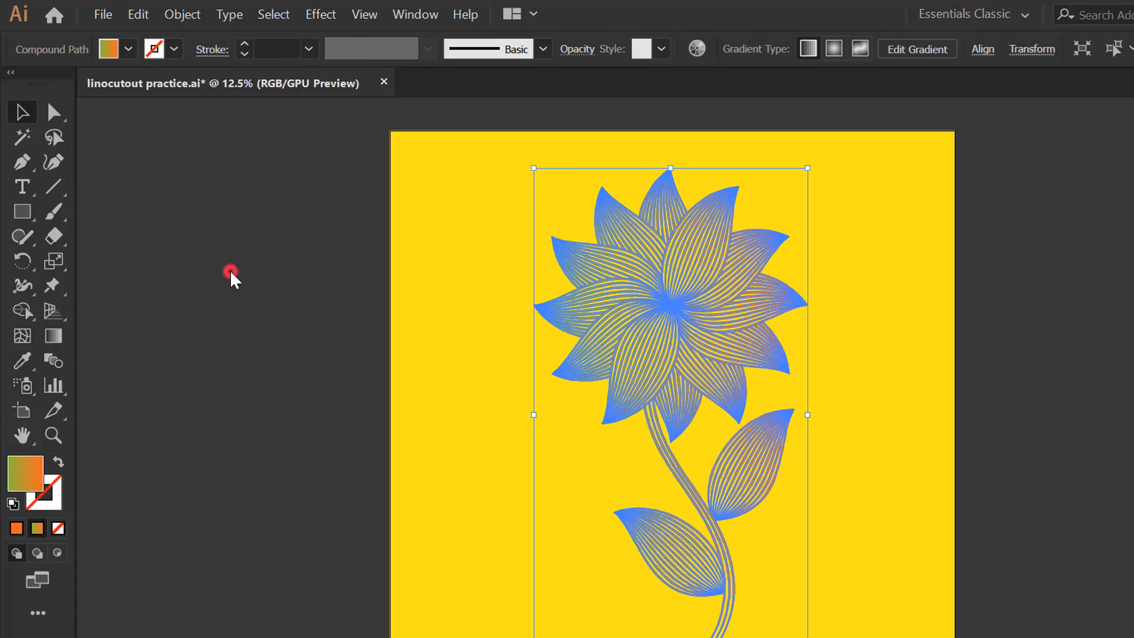
# Step: Redirect the flower's gradient diagonally from green at the lower right to orange at the upper left, and deselect the flower
pyautogui.click(54, 335)
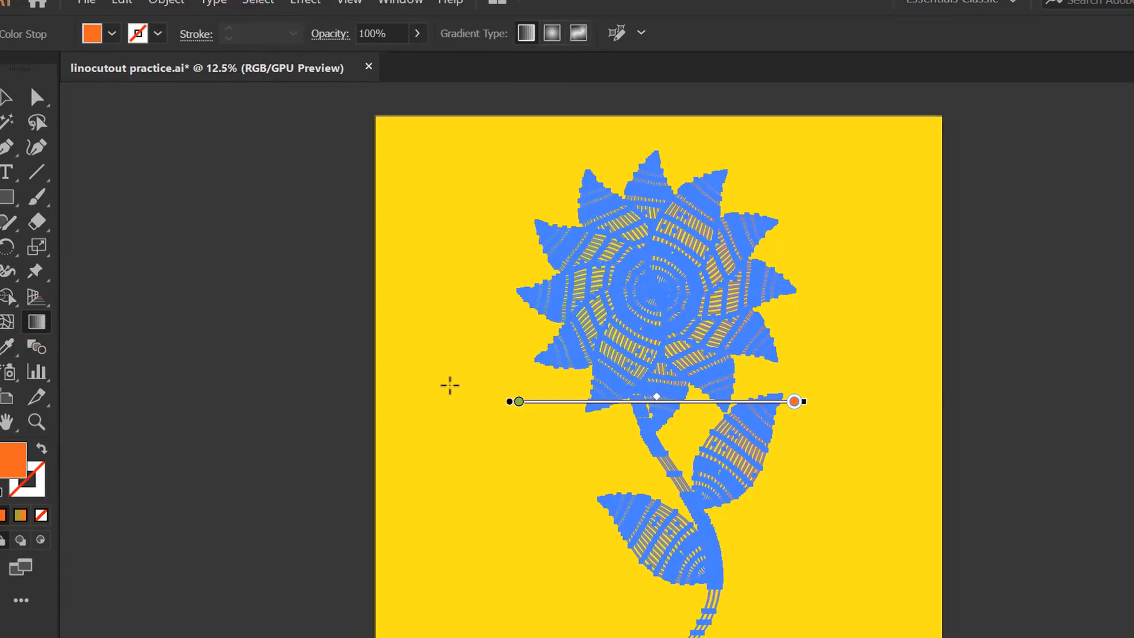
pyautogui.press('f')
pyautogui.press('f')
pyautogui.moveTo(664, 522)
pyautogui.mouseDown()
pyautogui.moveTo(584, 265)
pyautogui.moveTo(472, 101)
pyautogui.mouseUp()
pyautogui.press('f')
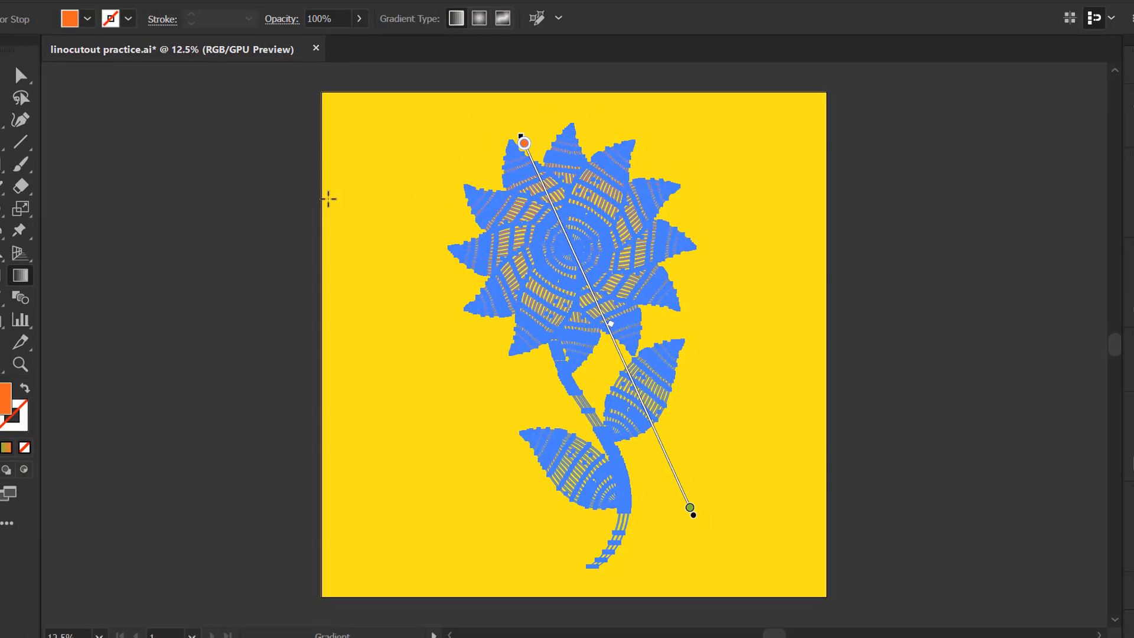
pyautogui.click(21, 97)
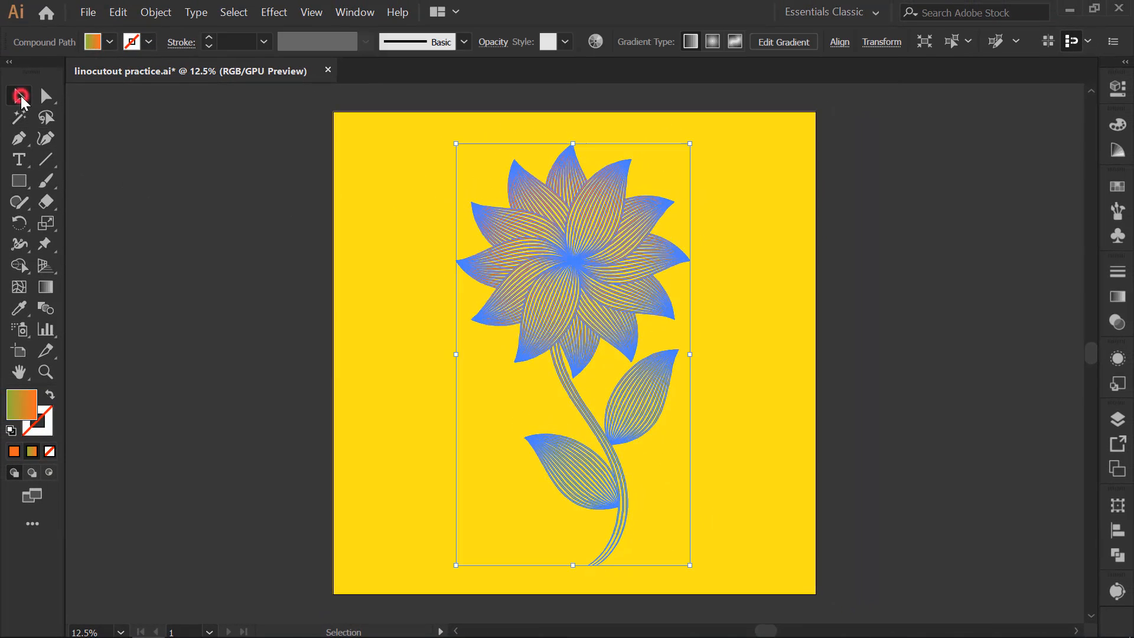
pyautogui.click(729, 296)
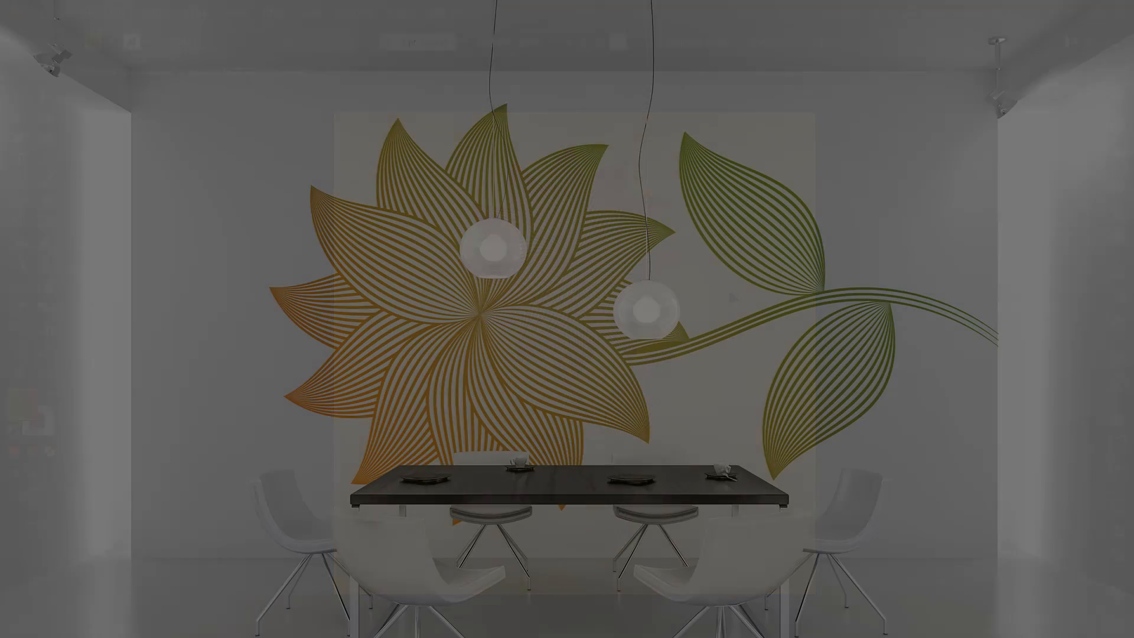